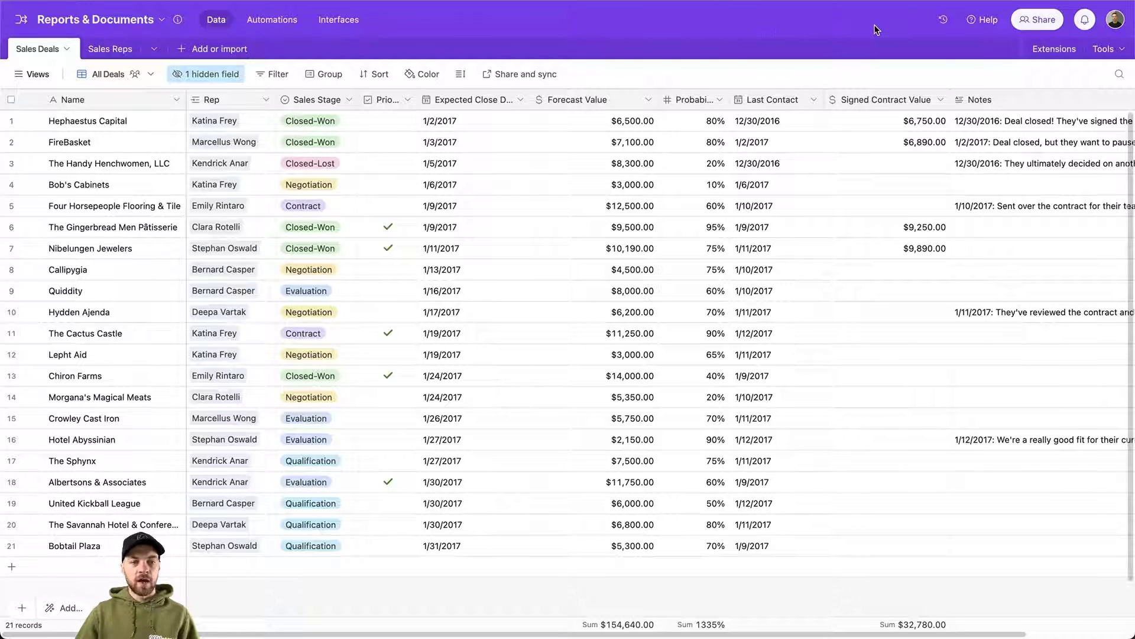
# Open the Sales Reps table showing the eight reps, their quotas and linked deals
pyautogui.click(121, 47)
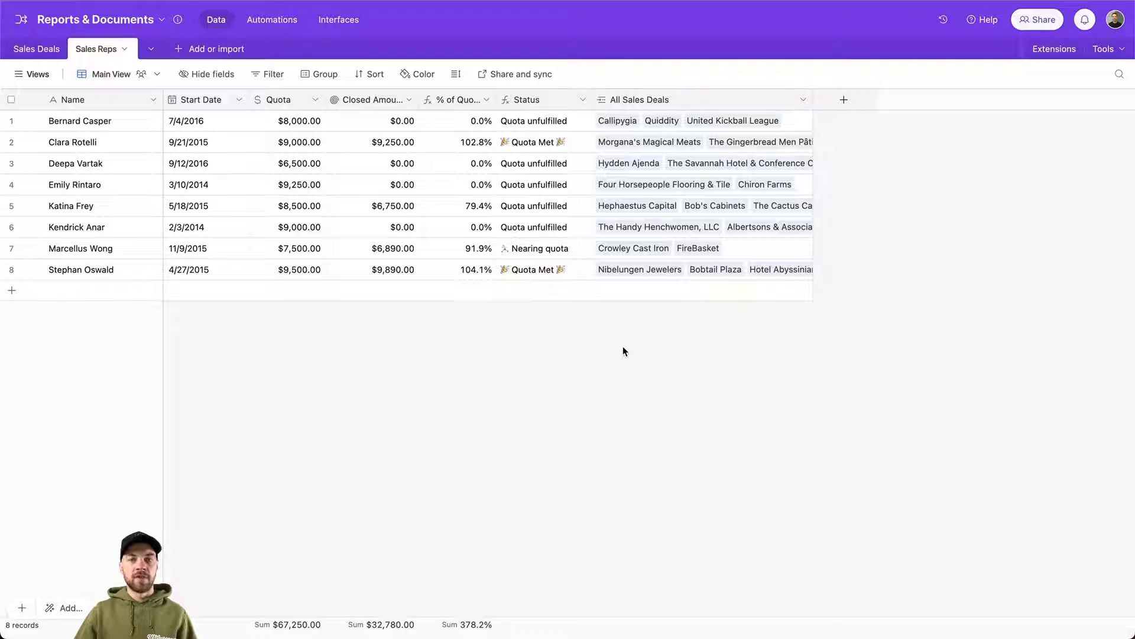
# Add the Page designer extension from the marketplace and target it at the Sales Reps table
pyautogui.click(1047, 48)
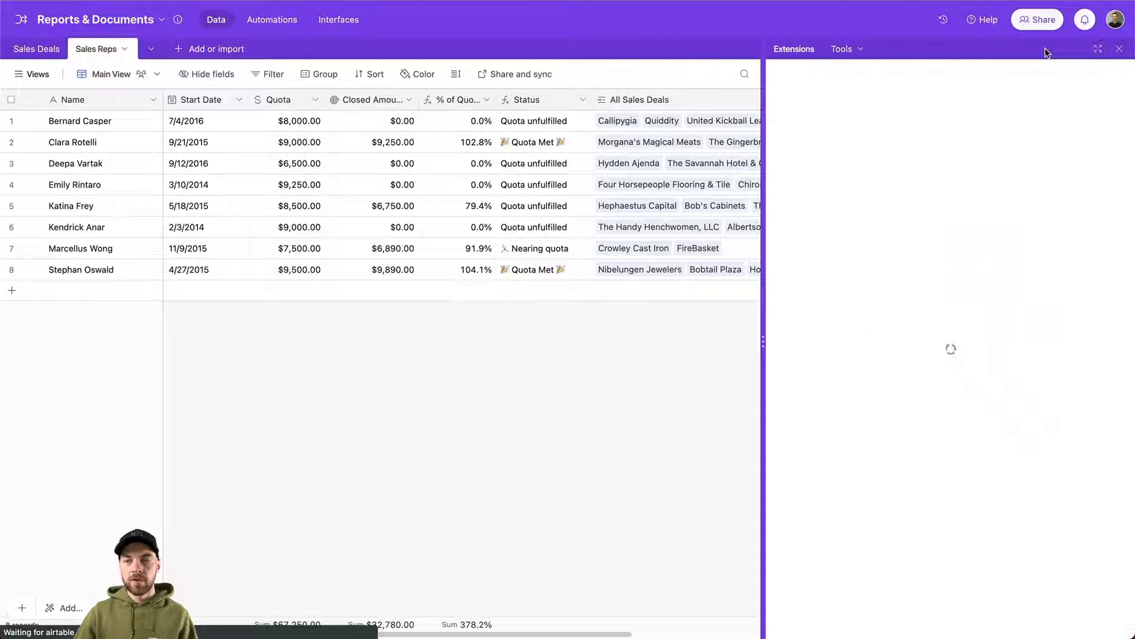
pyautogui.click(950, 459)
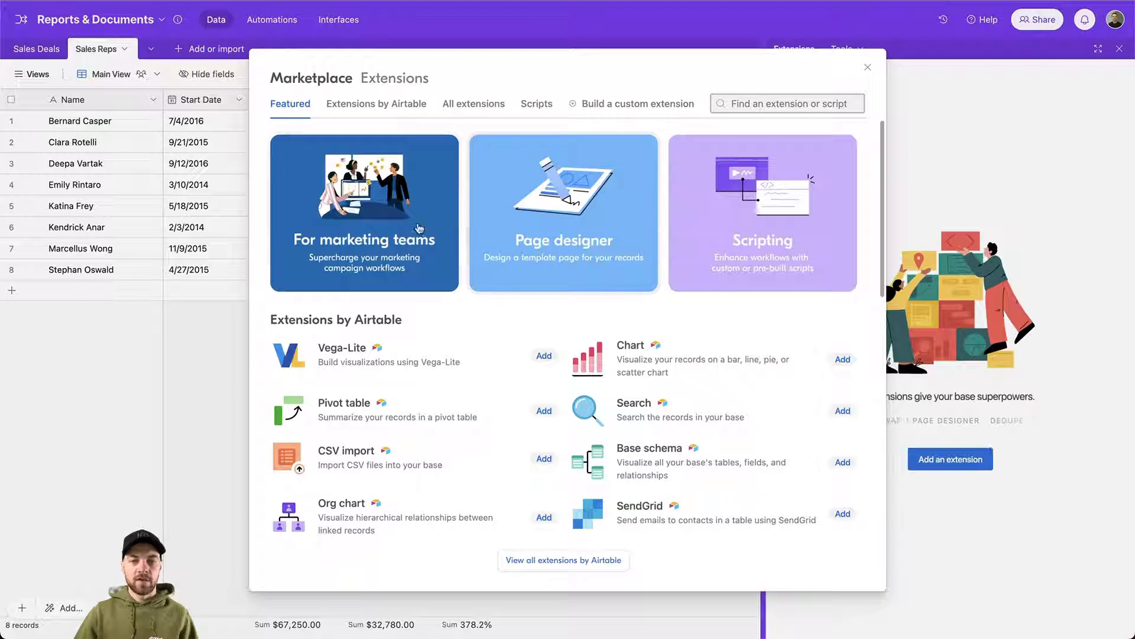
pyautogui.click(602, 207)
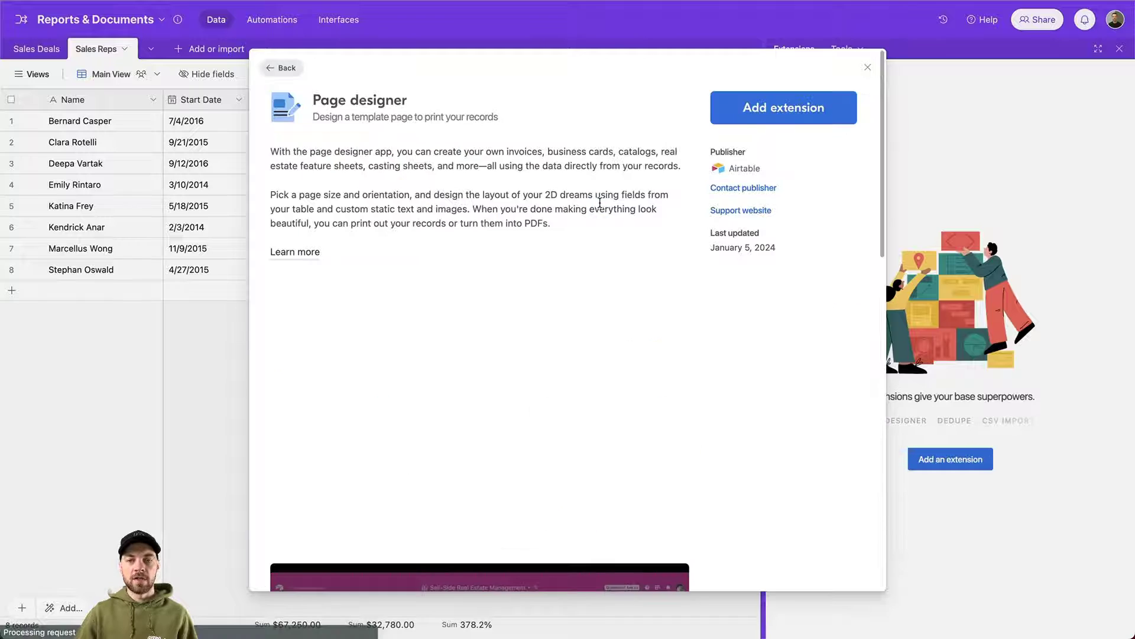
pyautogui.click(689, 95)
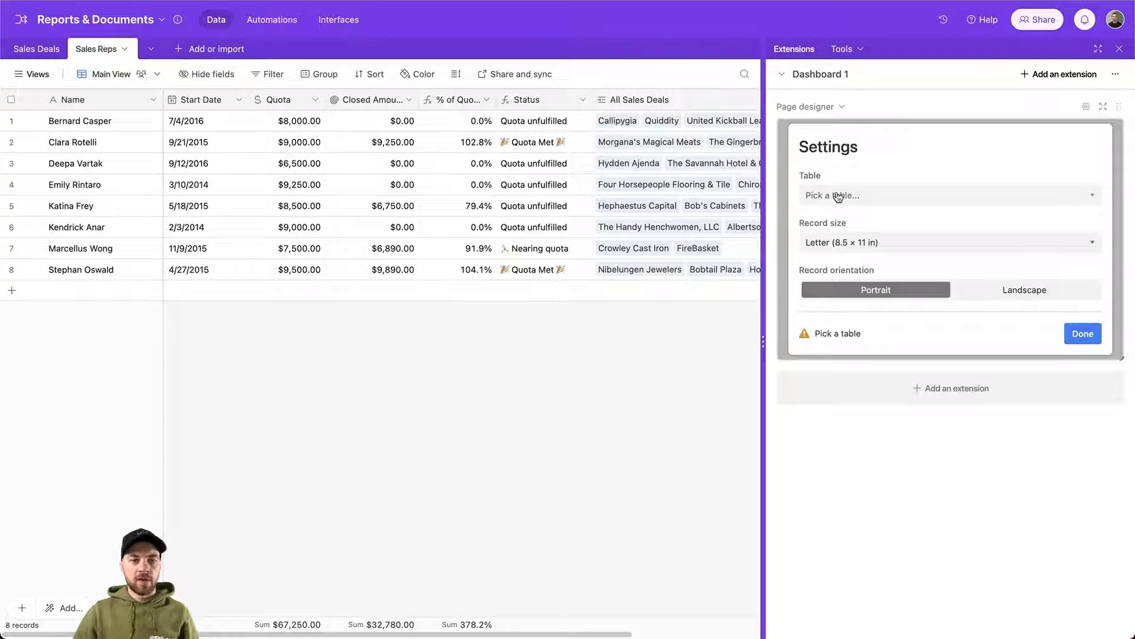
pyautogui.click(838, 196)
pyautogui.click(838, 225)
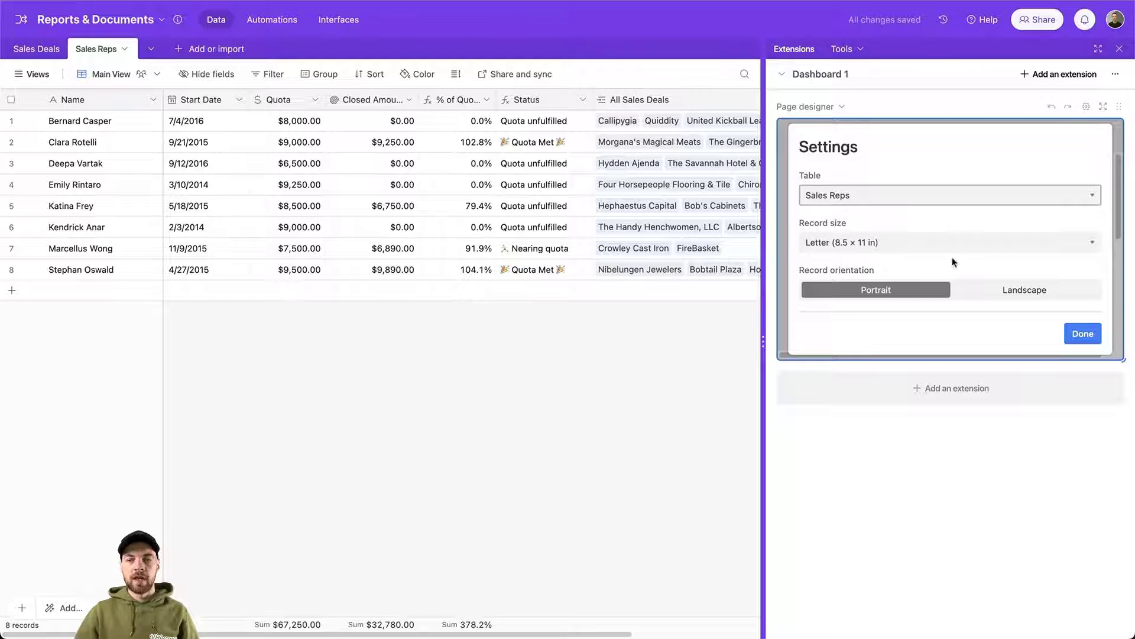
# Finish Page designer setup and open its layout editor full screen
pyautogui.click(1083, 335)
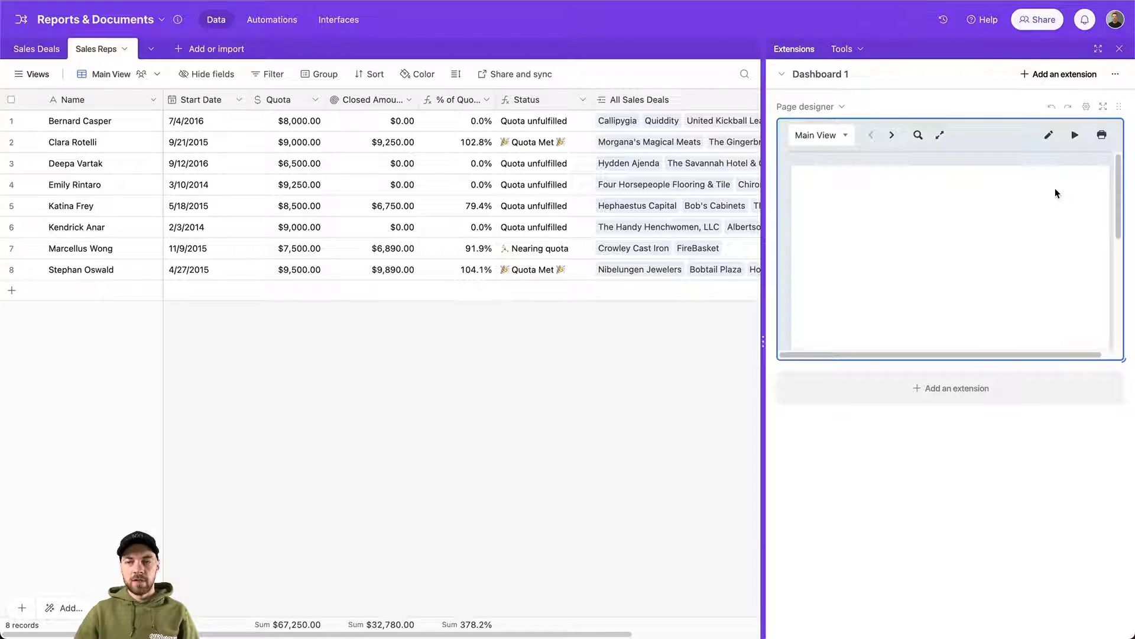
pyautogui.click(1103, 108)
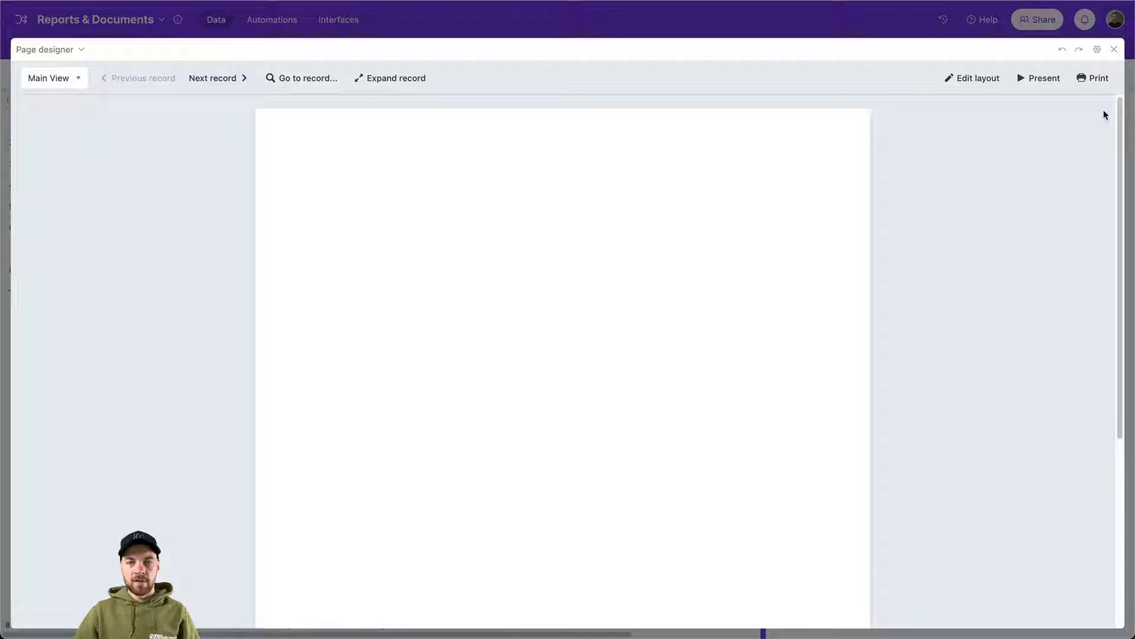
pyautogui.click(976, 80)
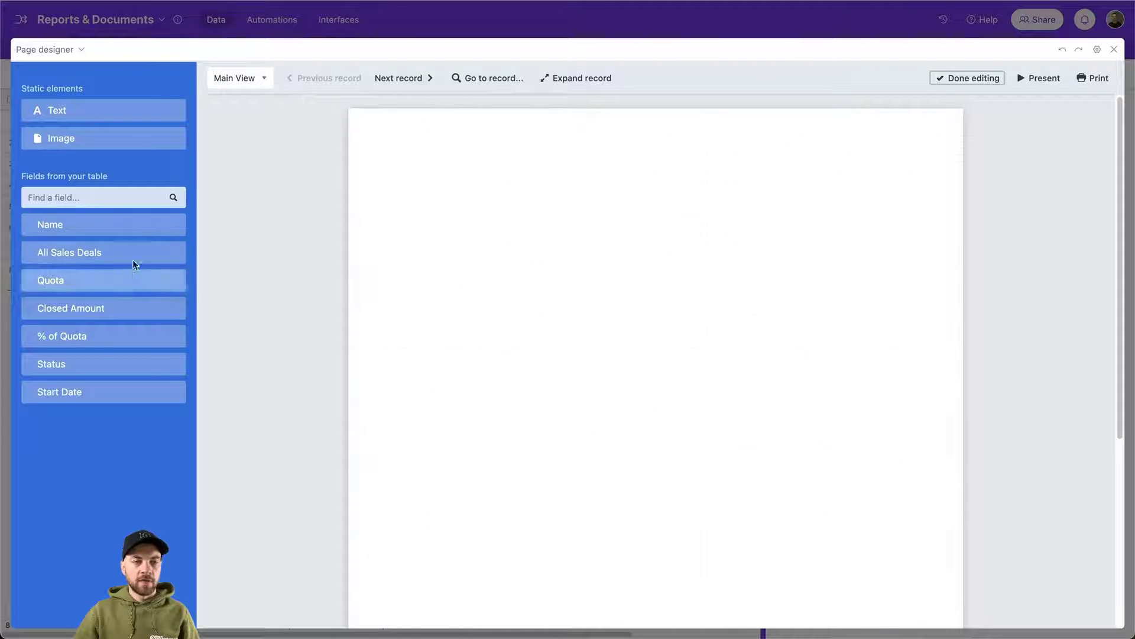
# Place the rep's Name at upper left and the All Sales Deals table at lower left
pyautogui.click(63, 231)
pyautogui.moveTo(598, 364); pyautogui.dragTo(437, 210)
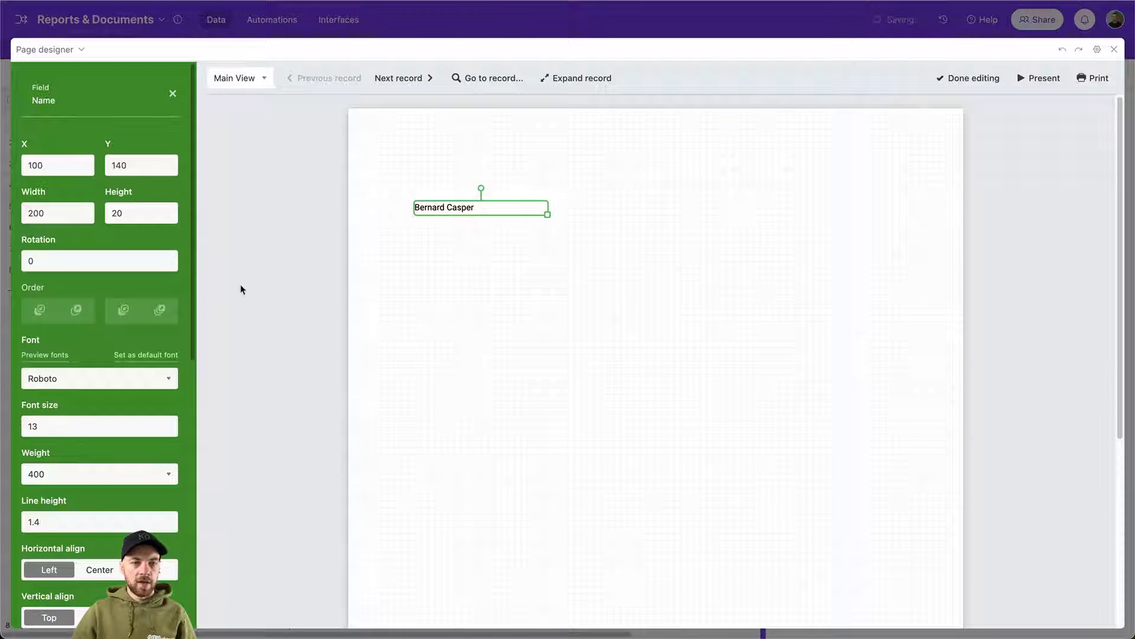
pyautogui.click(172, 93)
pyautogui.click(84, 253)
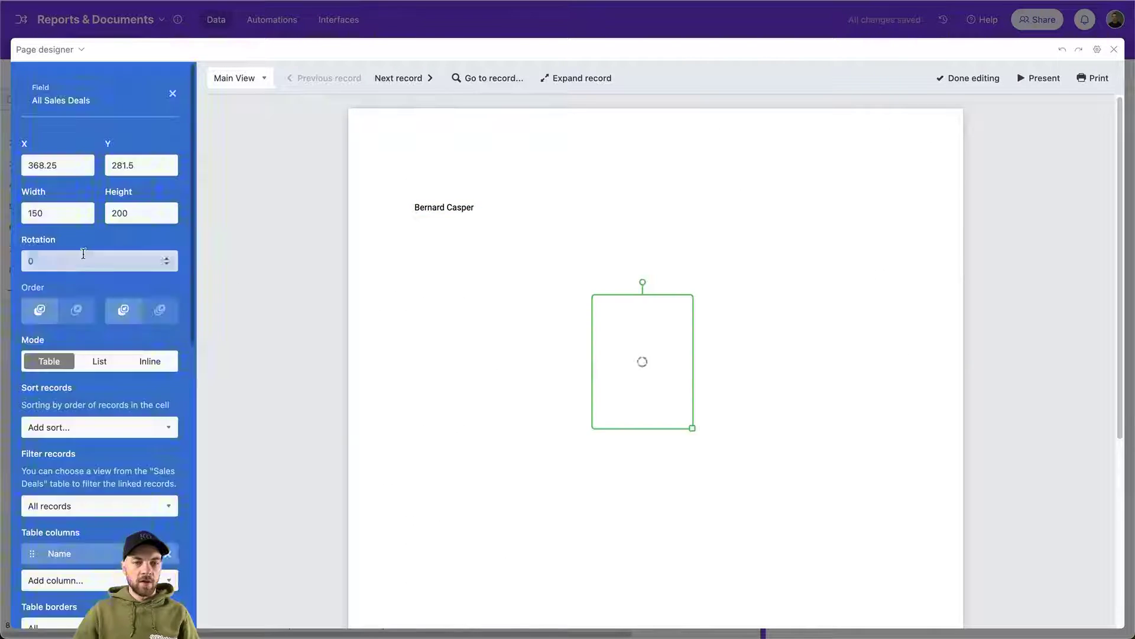
pyautogui.moveTo(633, 335); pyautogui.dragTo(455, 461)
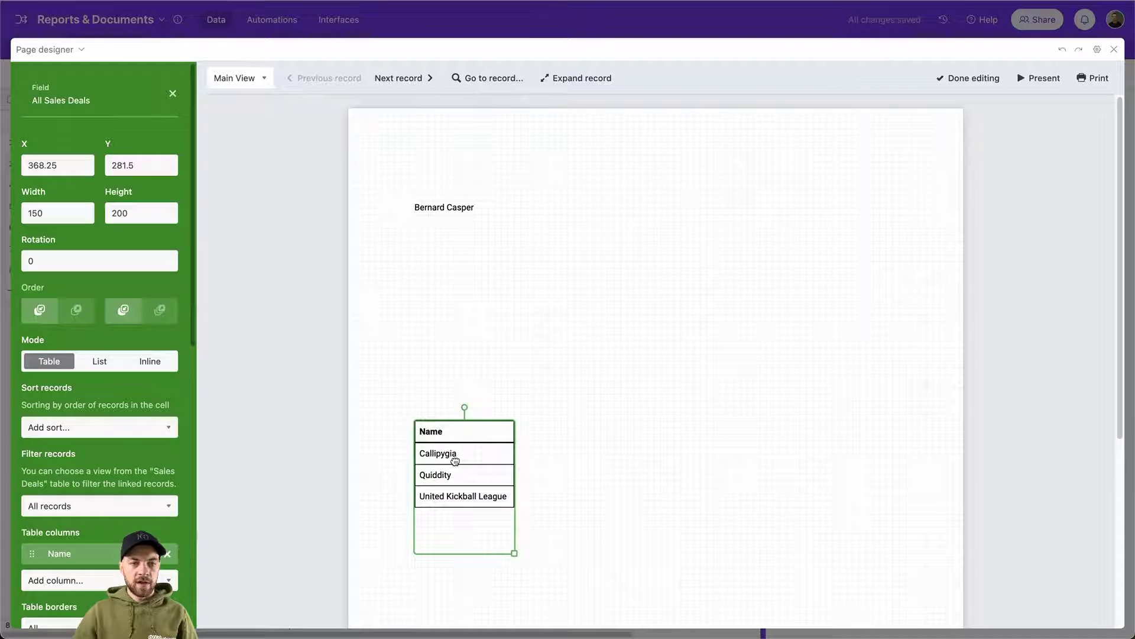
pyautogui.click(442, 235)
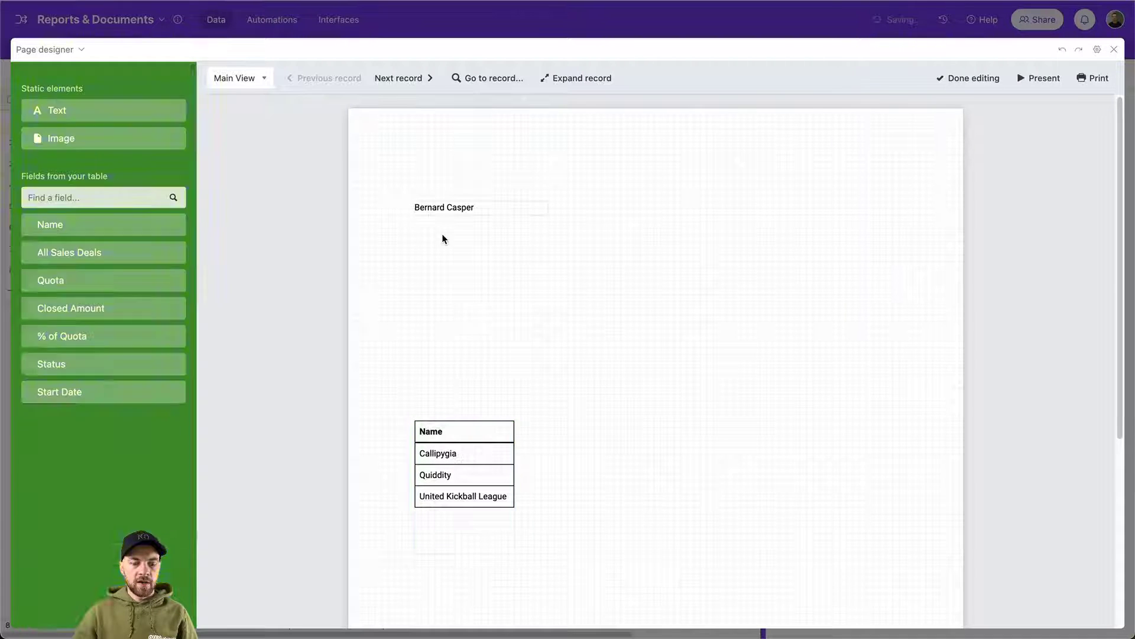
# Add Quota and a one-line Closed Amount beneath the rep name
pyautogui.click(65, 287)
pyautogui.moveTo(621, 360); pyautogui.dragTo(440, 258)
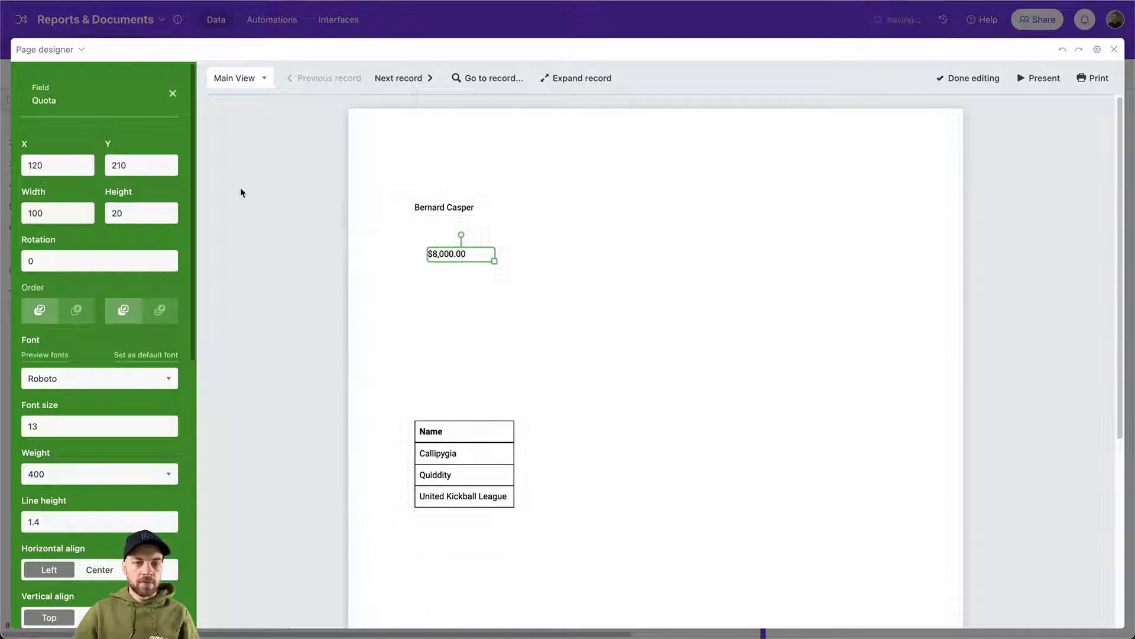
pyautogui.click(240, 193)
pyautogui.click(65, 307)
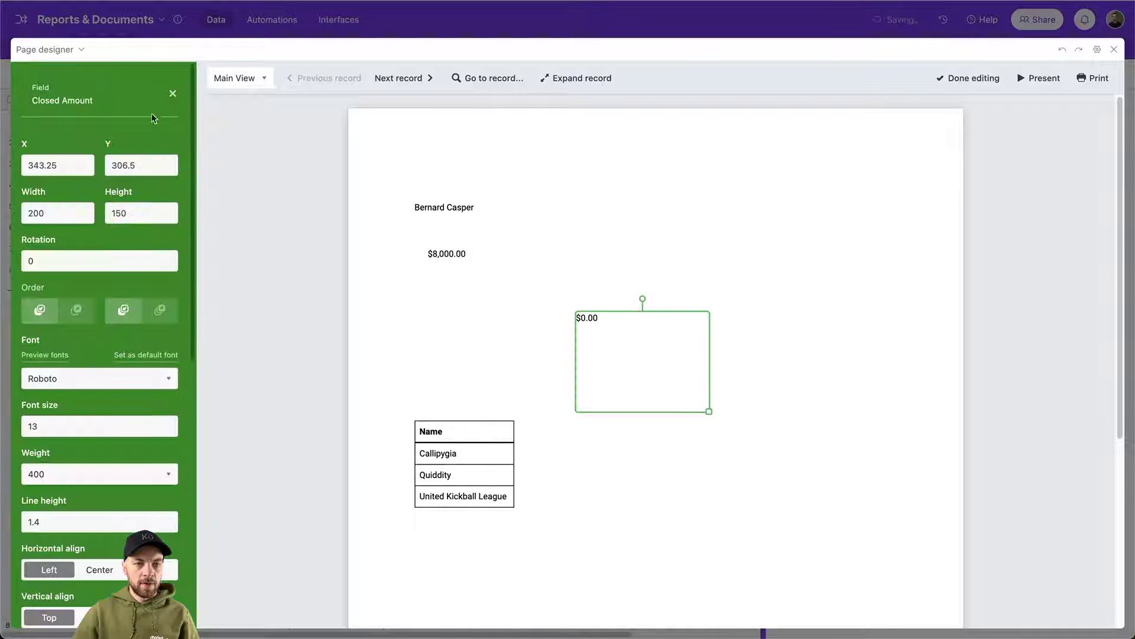
pyautogui.moveTo(596, 336); pyautogui.dragTo(441, 299)
pyautogui.moveTo(555, 372); pyautogui.dragTo(549, 288)
pyautogui.moveTo(458, 255); pyautogui.dragTo(447, 208)
pyautogui.moveTo(454, 284); pyautogui.dragTo(445, 252)
# Add a bold 'Quote:' text label beside the $8,000.00 quota value
pyautogui.click(442, 208)
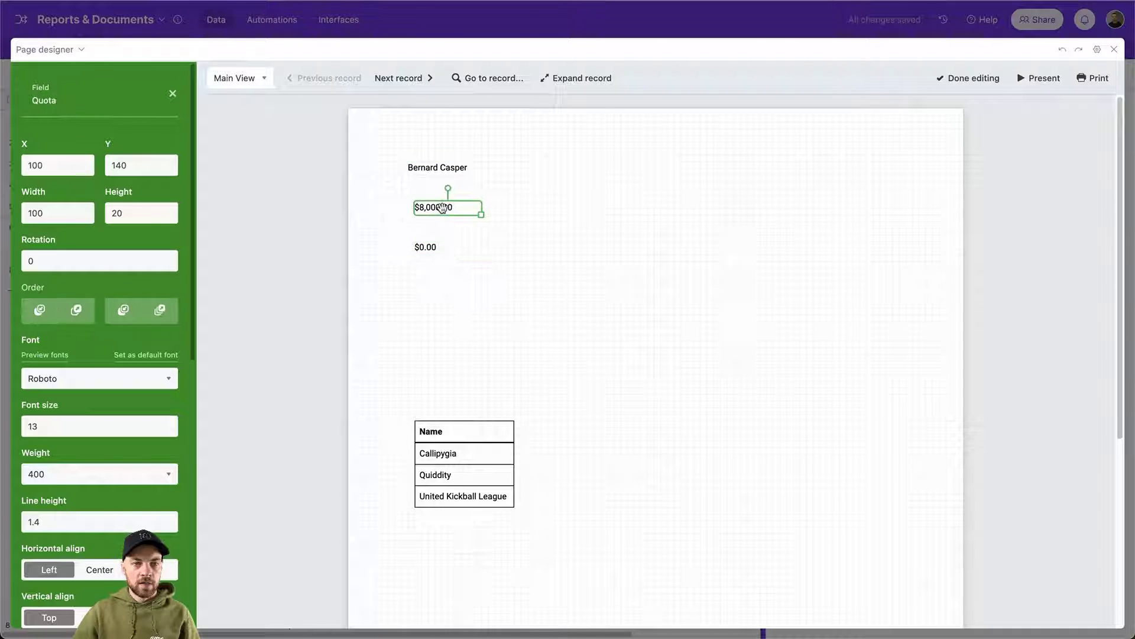
pyautogui.press('Escape')
pyautogui.click(55, 108)
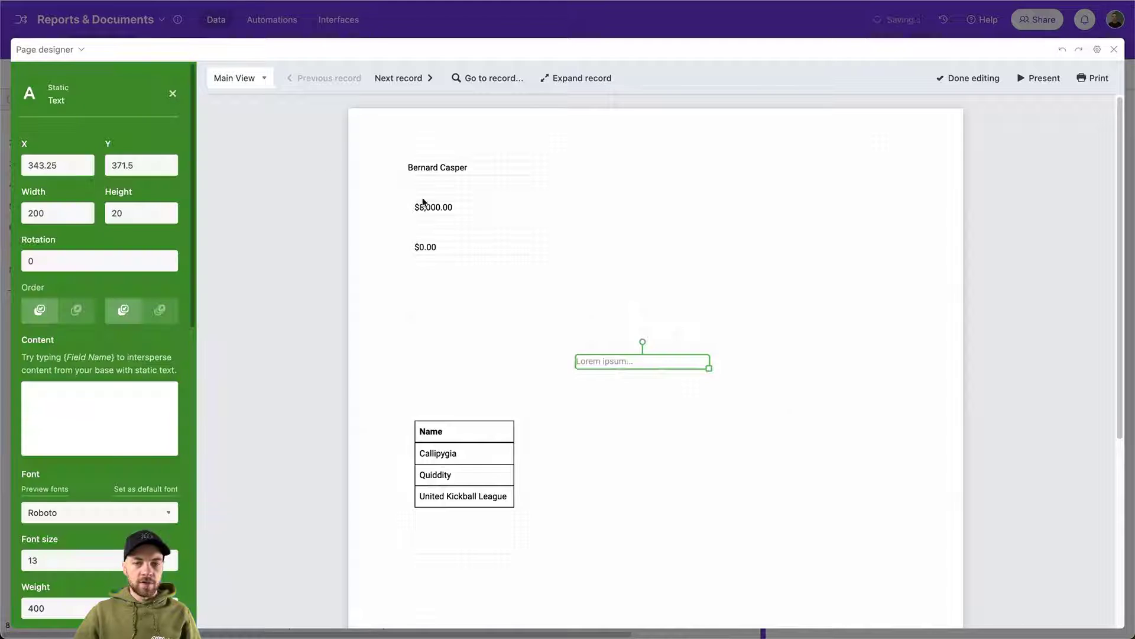
pyautogui.moveTo(644, 362); pyautogui.dragTo(608, 348)
pyautogui.click(105, 400)
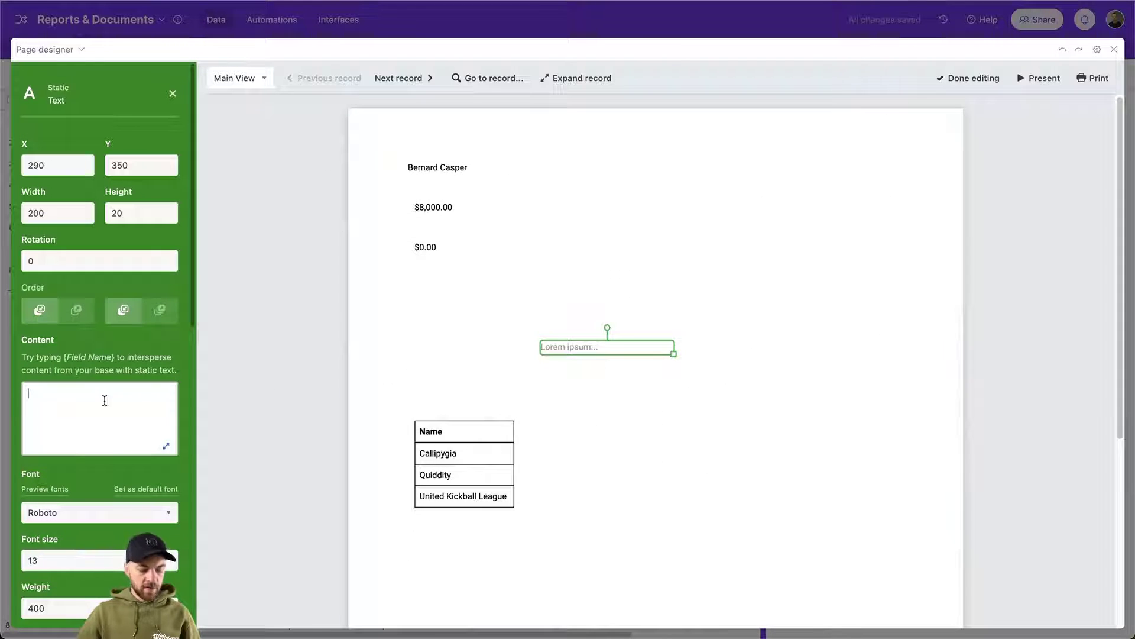
pyautogui.write('Quote:')
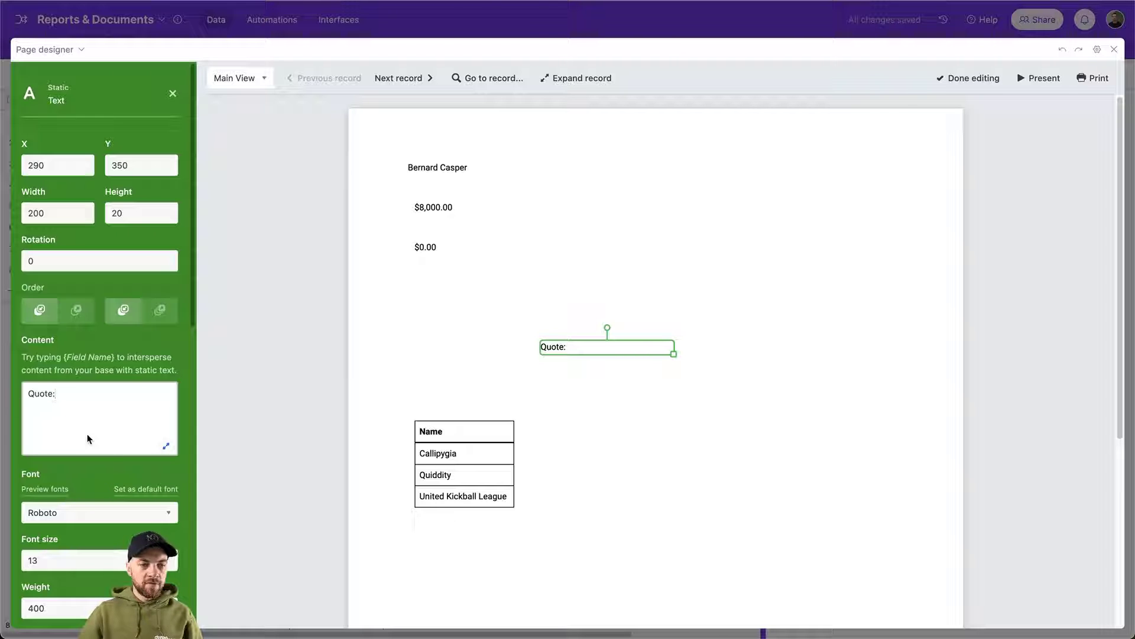
pyautogui.scroll(-4, 87, 438)
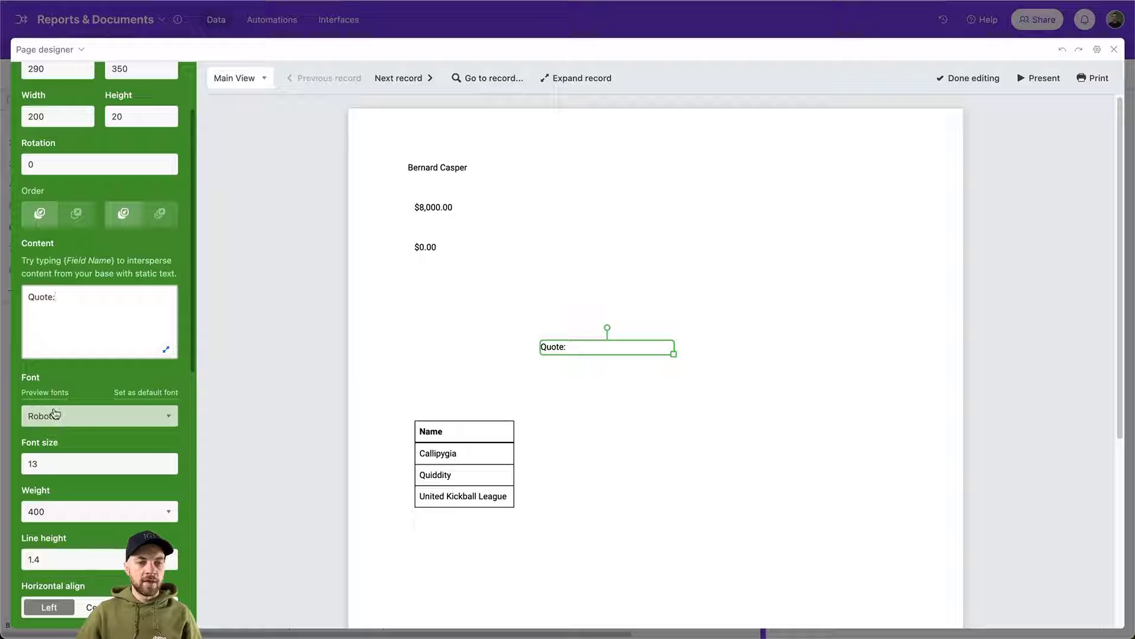
pyautogui.click(75, 512)
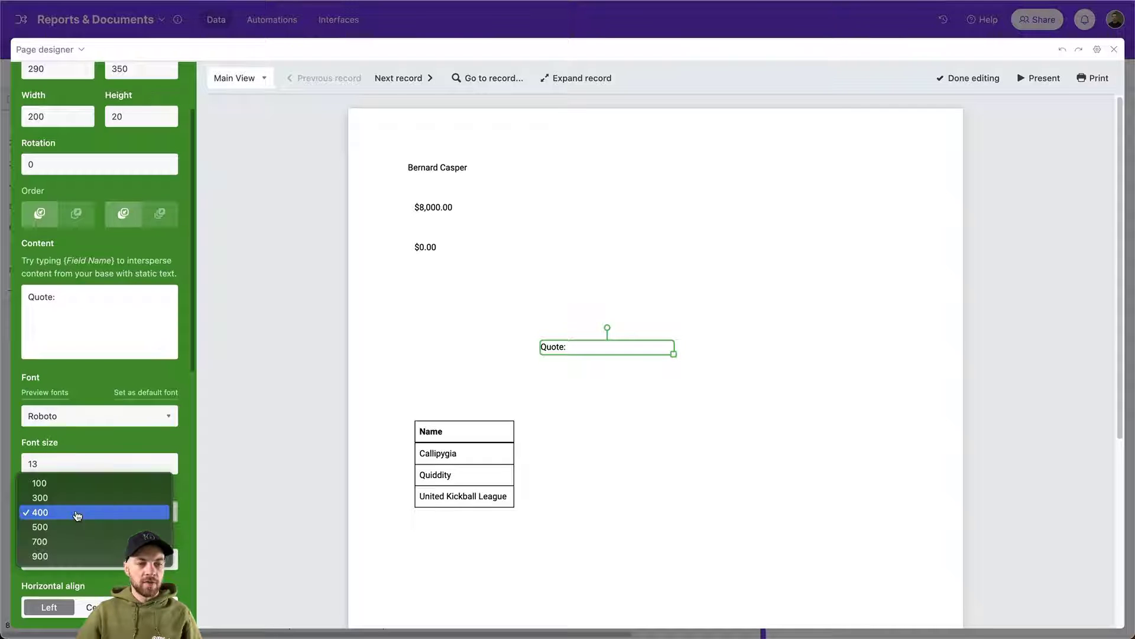
pyautogui.click(64, 541)
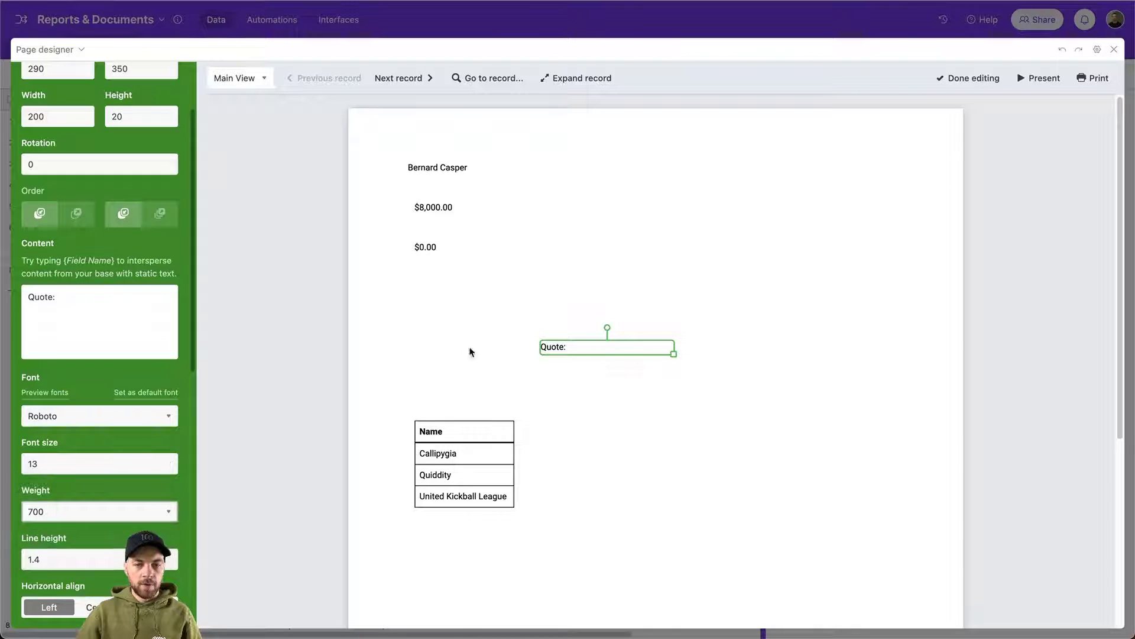
pyautogui.click(545, 394)
pyautogui.moveTo(562, 346); pyautogui.dragTo(405, 206)
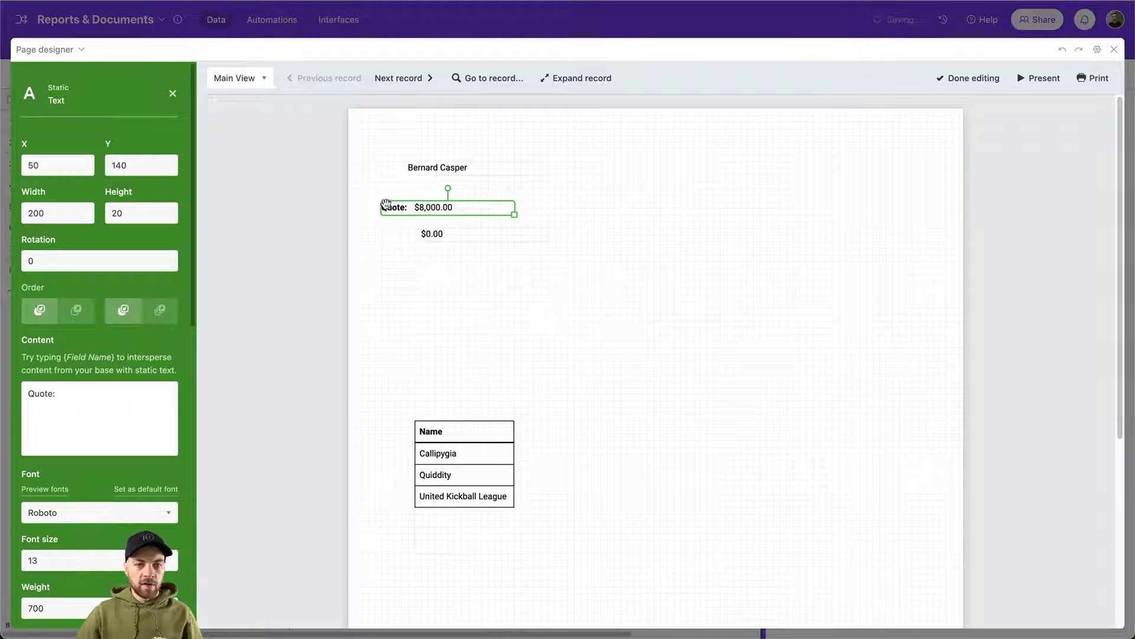
# Duplicate the label as 'Closed Amount:' beside the $0.00 closed amount value
pyautogui.scroll(-10, 114, 371)
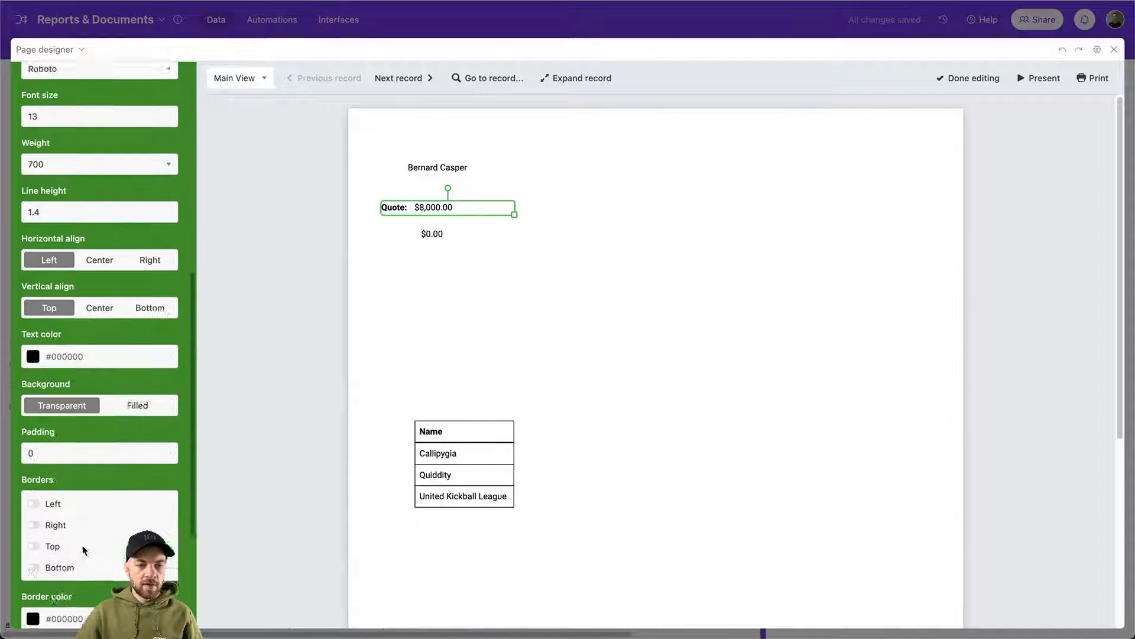
pyautogui.scroll(-4, 74, 580)
pyautogui.click(70, 569)
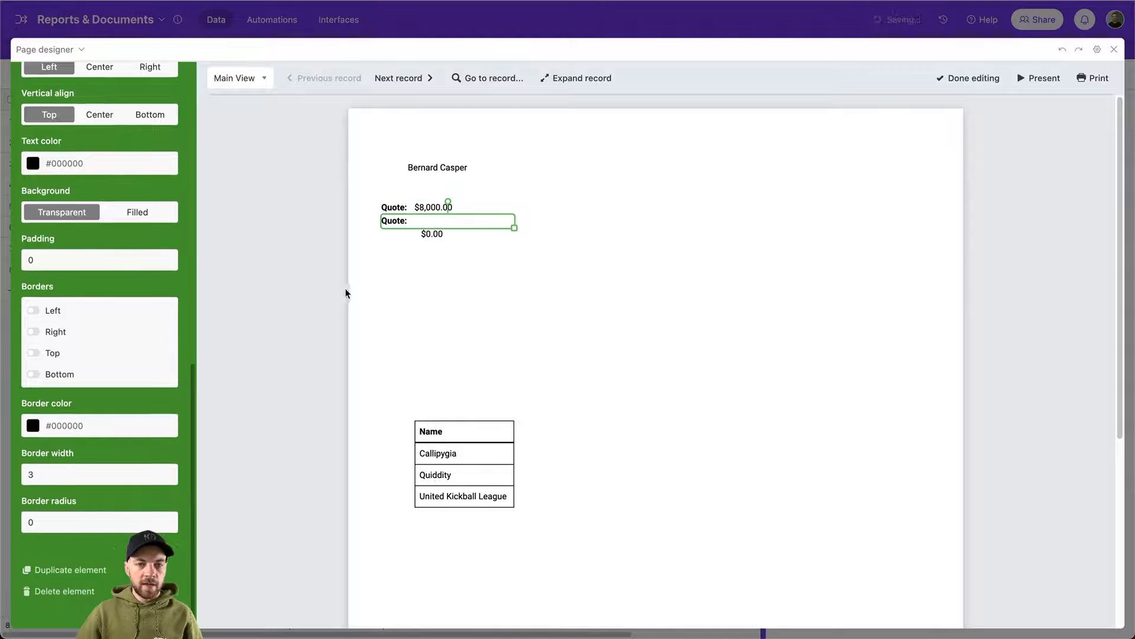
pyautogui.moveTo(402, 220); pyautogui.dragTo(406, 234)
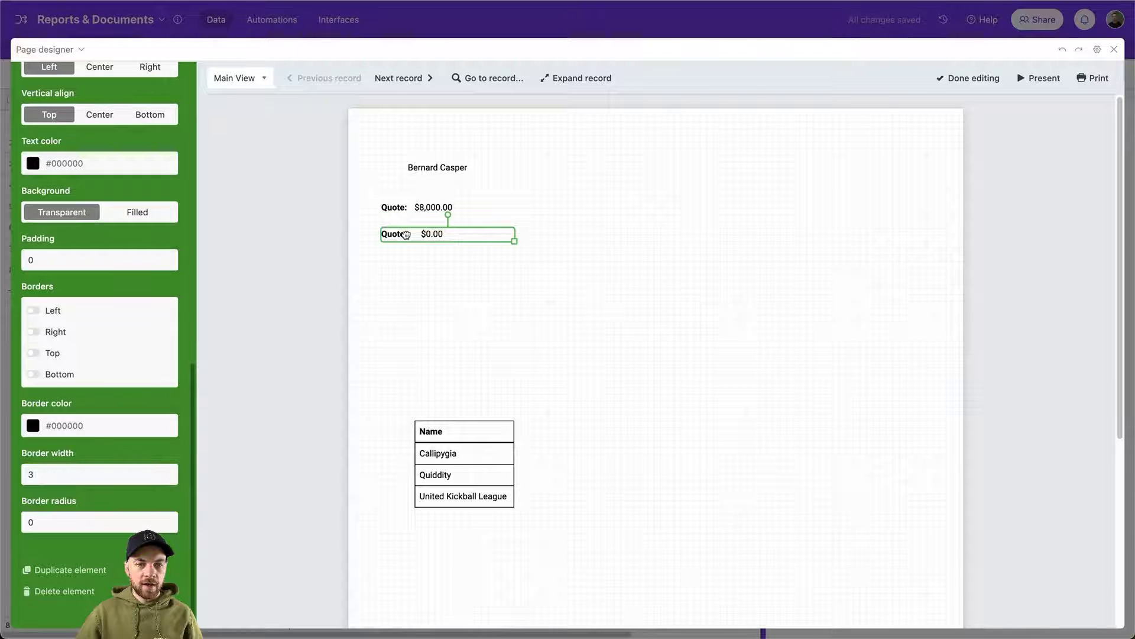
pyautogui.scroll(8, 122, 277)
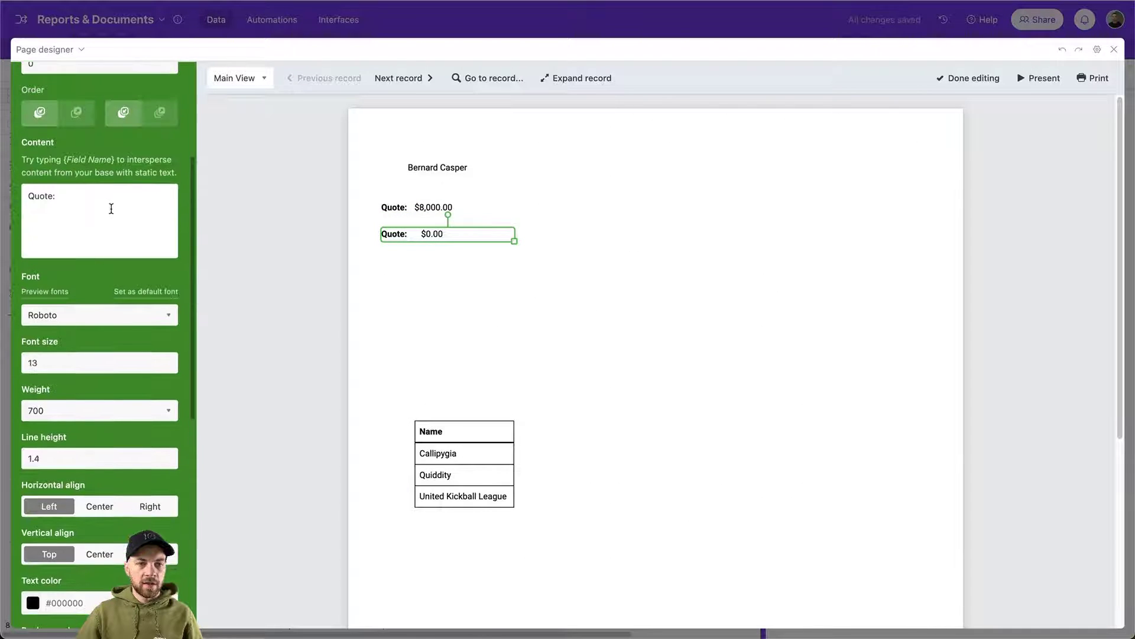
pyautogui.scroll(4, 111, 208)
pyautogui.click(431, 234)
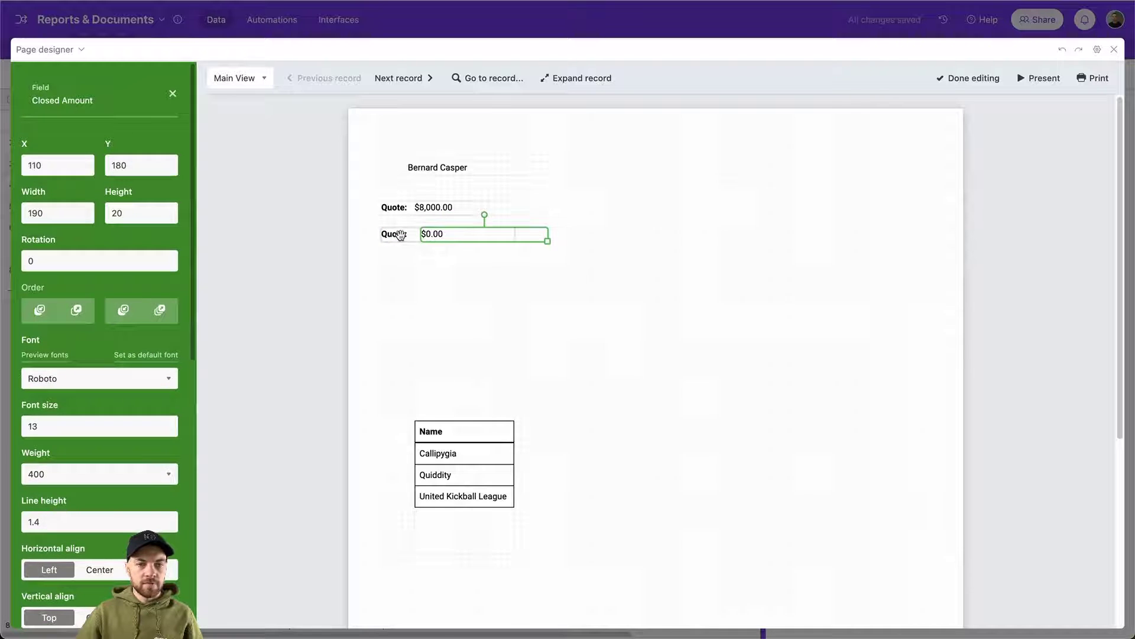
pyautogui.click(401, 236)
pyautogui.moveTo(56, 394); pyautogui.dragTo(17, 397)
pyautogui.write('Closed Amount:')
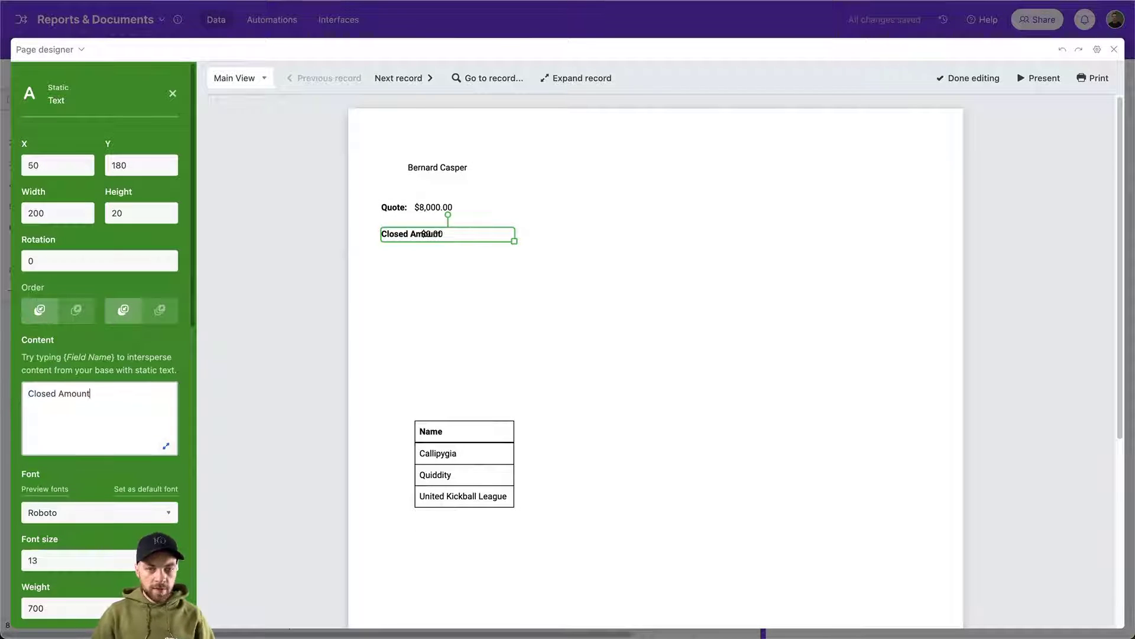
pyautogui.click(536, 238)
pyautogui.moveTo(536, 238); pyautogui.dragTo(552, 243)
pyautogui.click(248, 157)
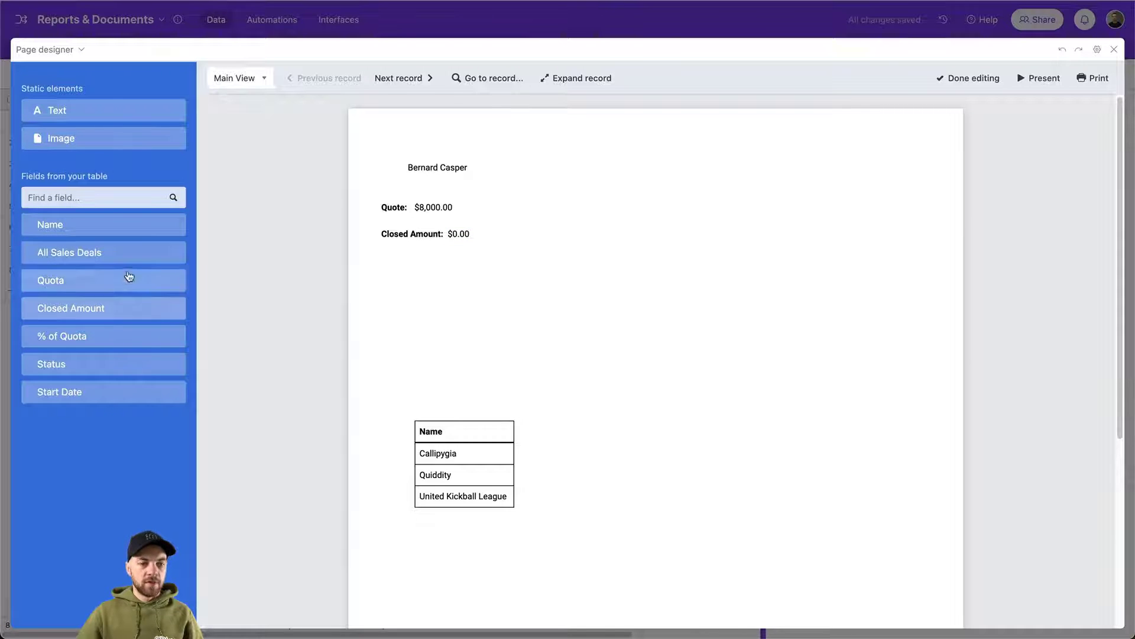
# Add a compact % of Quota field and move the deals table up under the figures
pyautogui.click(79, 343)
pyautogui.moveTo(709, 411); pyautogui.dragTo(573, 211)
pyautogui.click(405, 285)
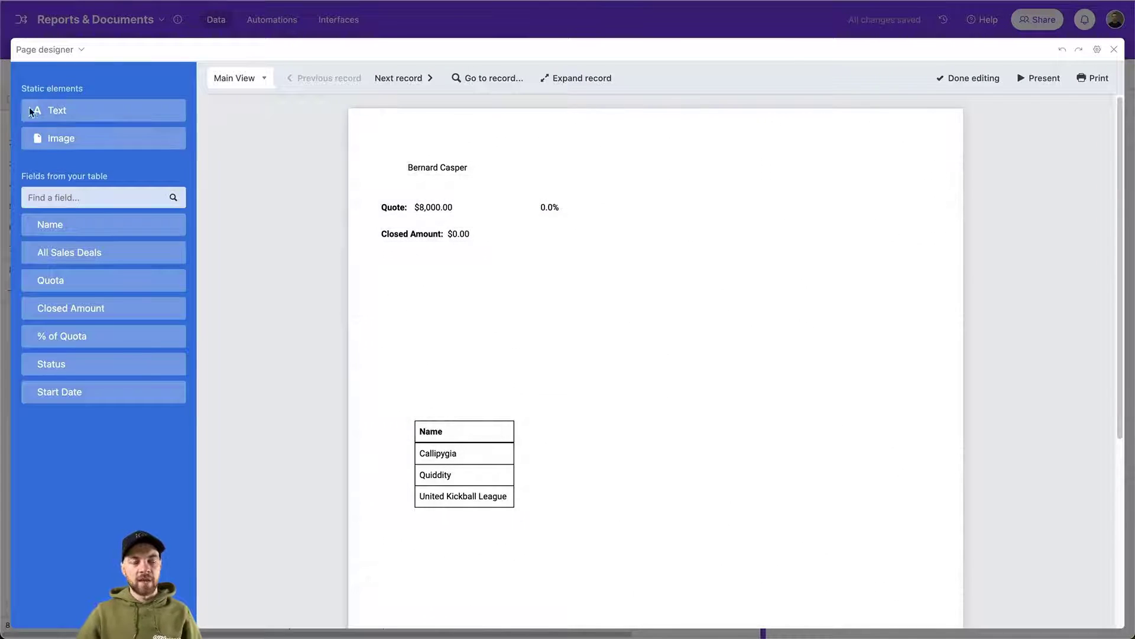
pyautogui.moveTo(31, 111); pyautogui.dragTo(488, 194)
pyautogui.moveTo(558, 230); pyautogui.dragTo(624, 313)
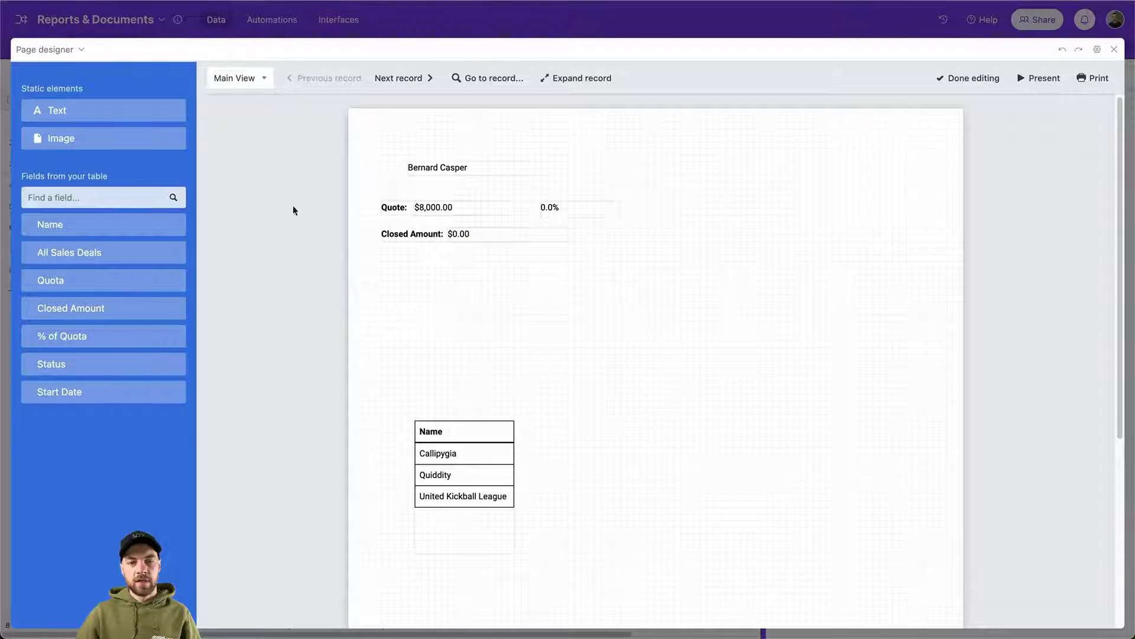
pyautogui.moveTo(292, 205); pyautogui.dragTo(278, 204)
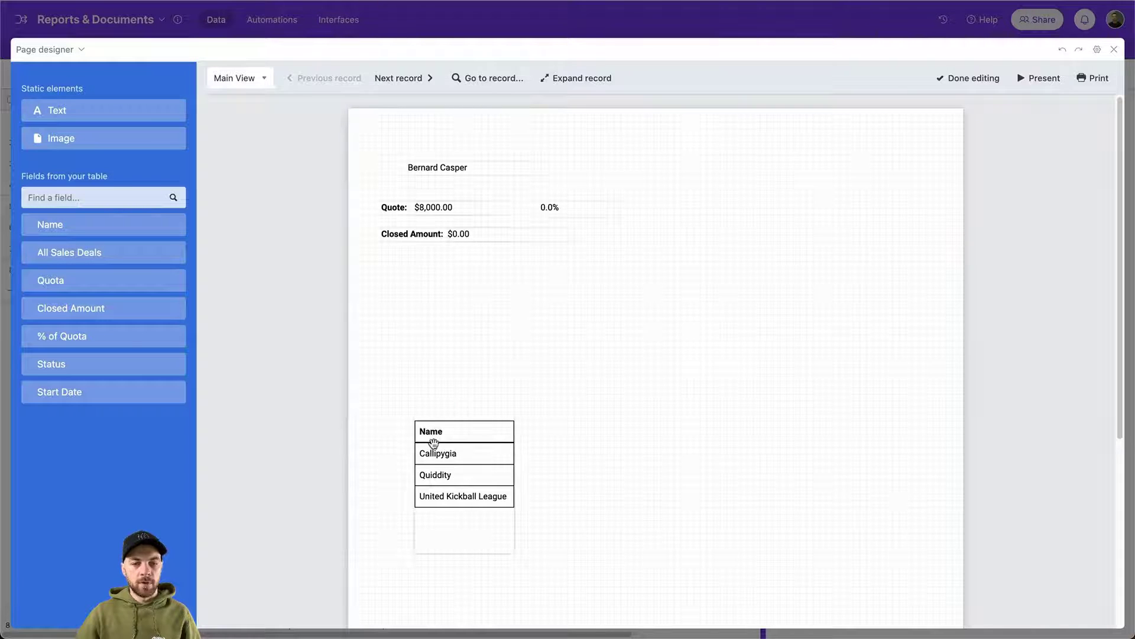
pyautogui.moveTo(433, 444); pyautogui.dragTo(407, 344)
# Reopen the Page designer full screen in layout editing mode
pyautogui.click(1114, 49)
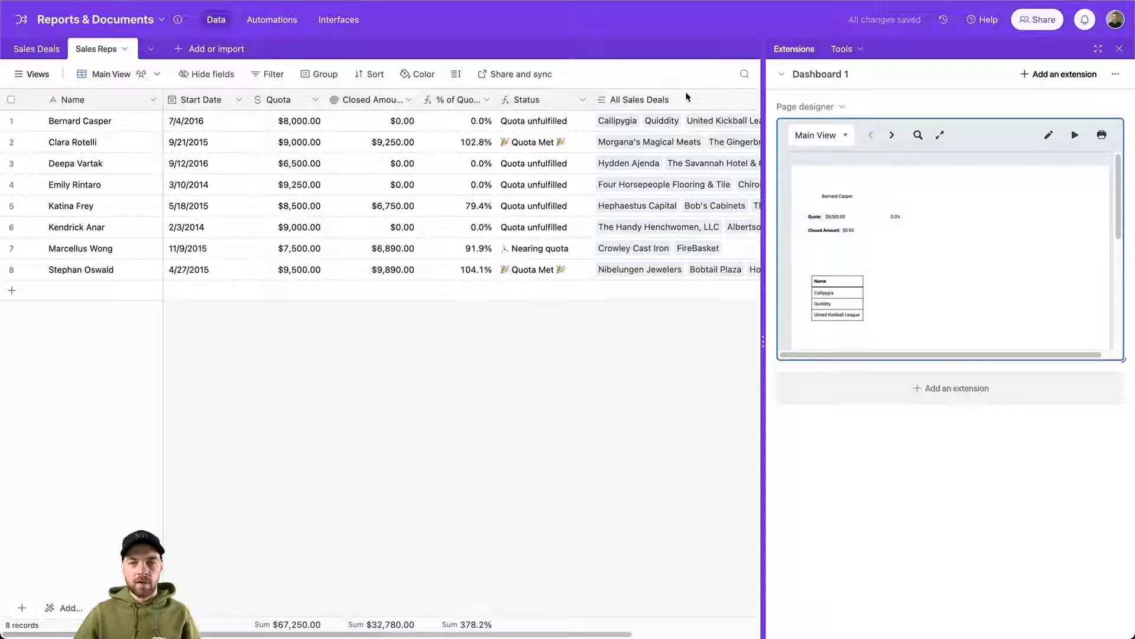
pyautogui.hscroll(3, 576, 618)
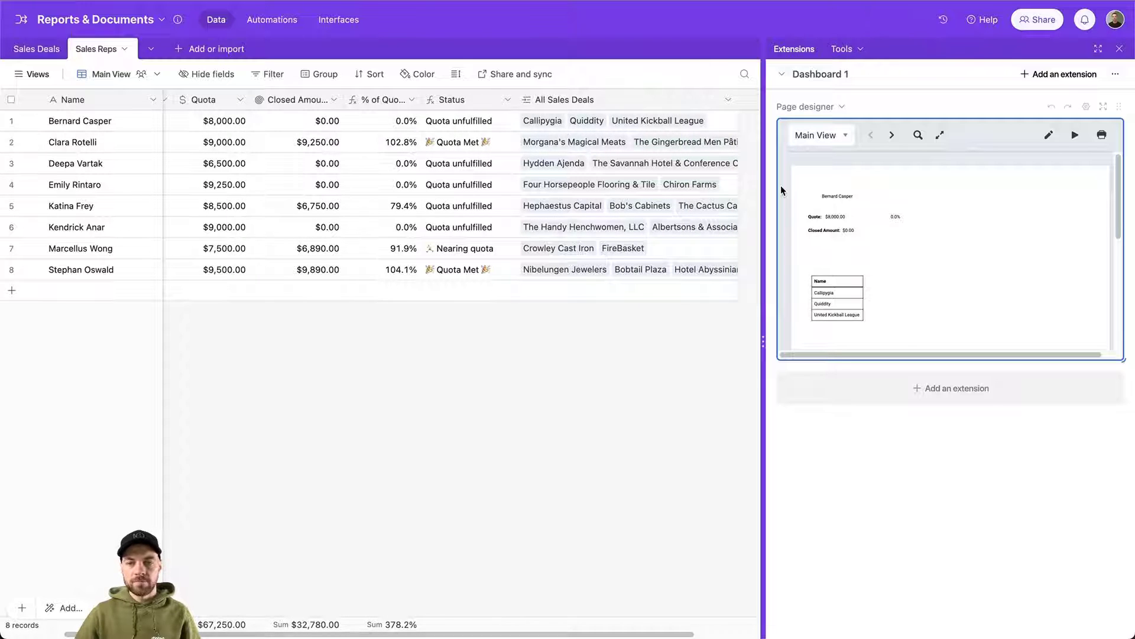
pyautogui.click(1100, 106)
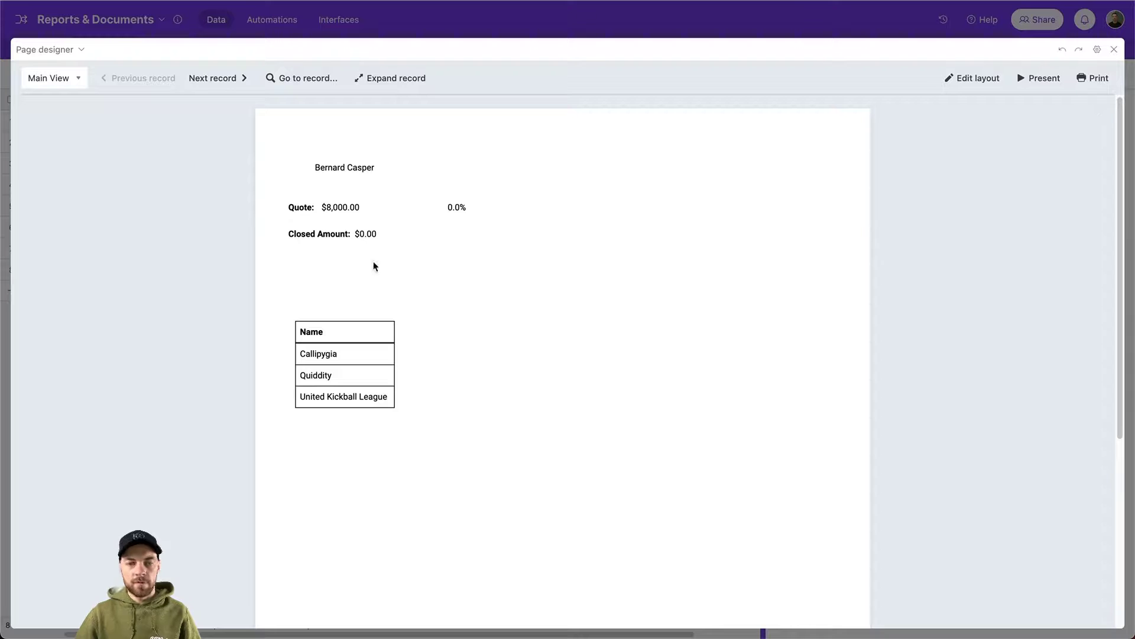
pyautogui.click(971, 78)
# Switch the All Sales Deals element to Inline mode and resize it to 310 by 50
pyautogui.click(441, 333)
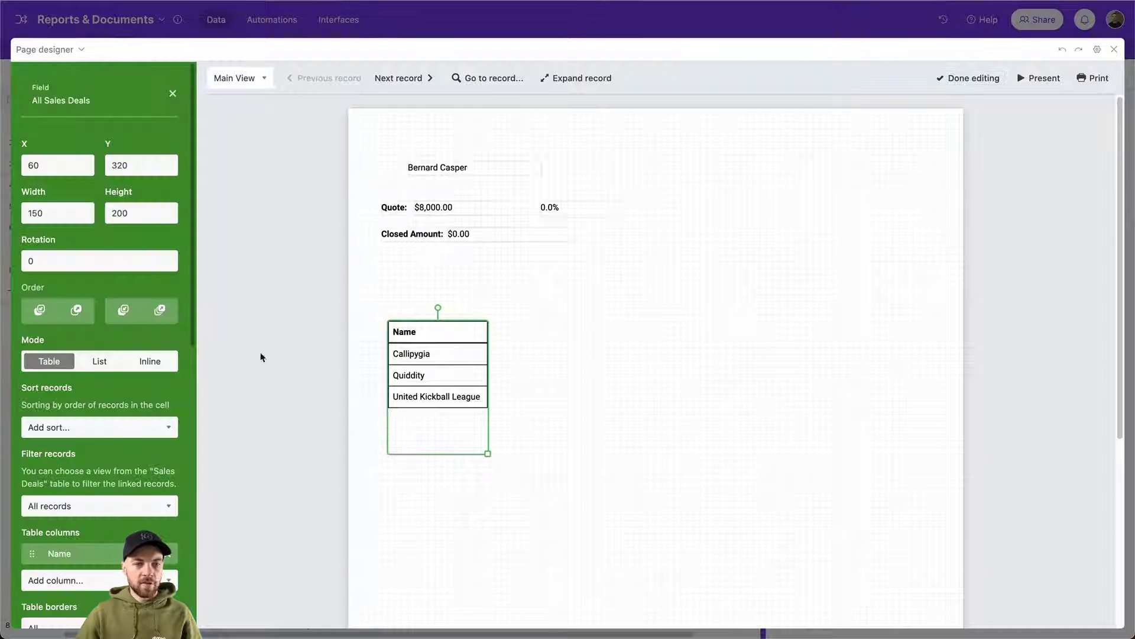
pyautogui.scroll(-3, 101, 284)
pyautogui.click(100, 270)
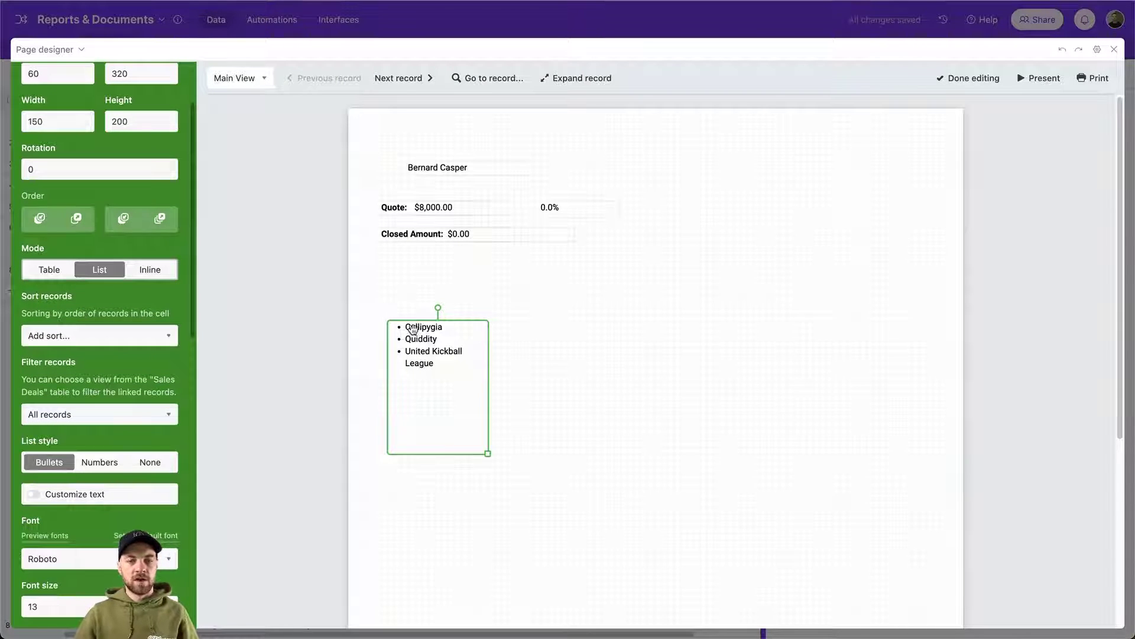
pyautogui.click(152, 273)
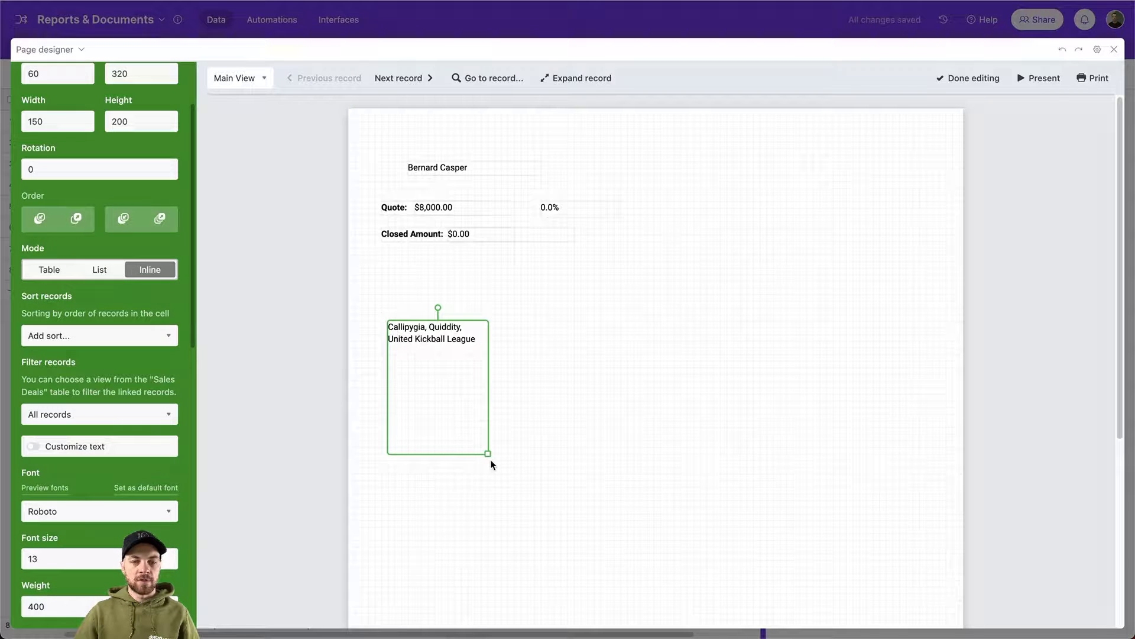
pyautogui.moveTo(488, 454); pyautogui.dragTo(593, 353)
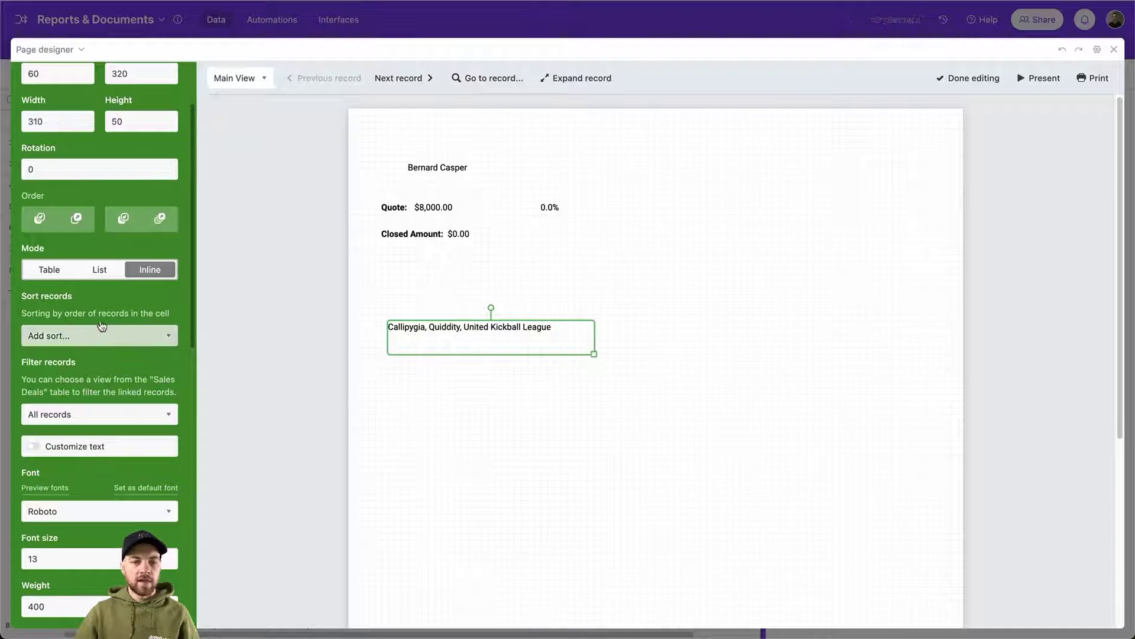
# Return the deals element to Table mode and widen it across the page
pyautogui.click(36, 273)
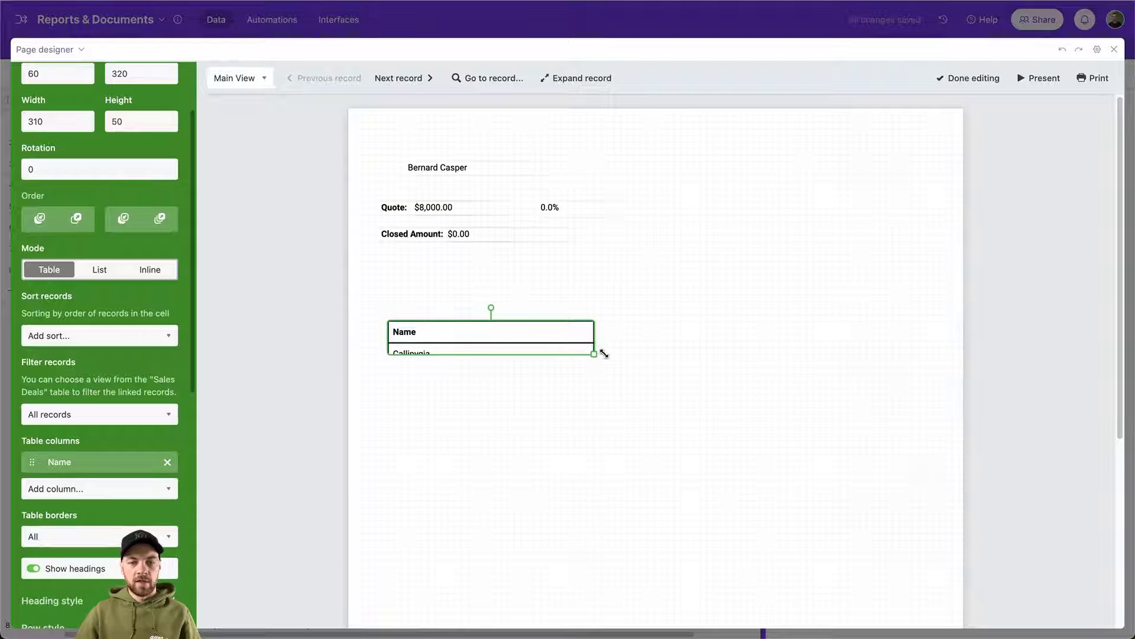
pyautogui.moveTo(594, 357); pyautogui.dragTo(887, 428)
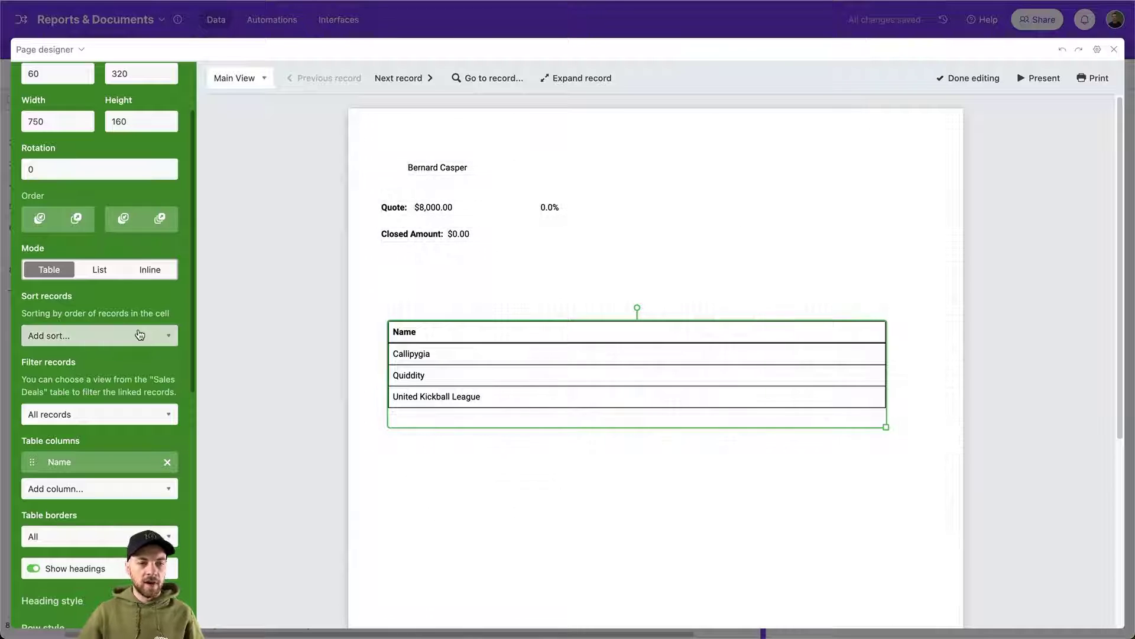
pyautogui.scroll(-1, 130, 310)
pyautogui.scroll(-5, 129, 319)
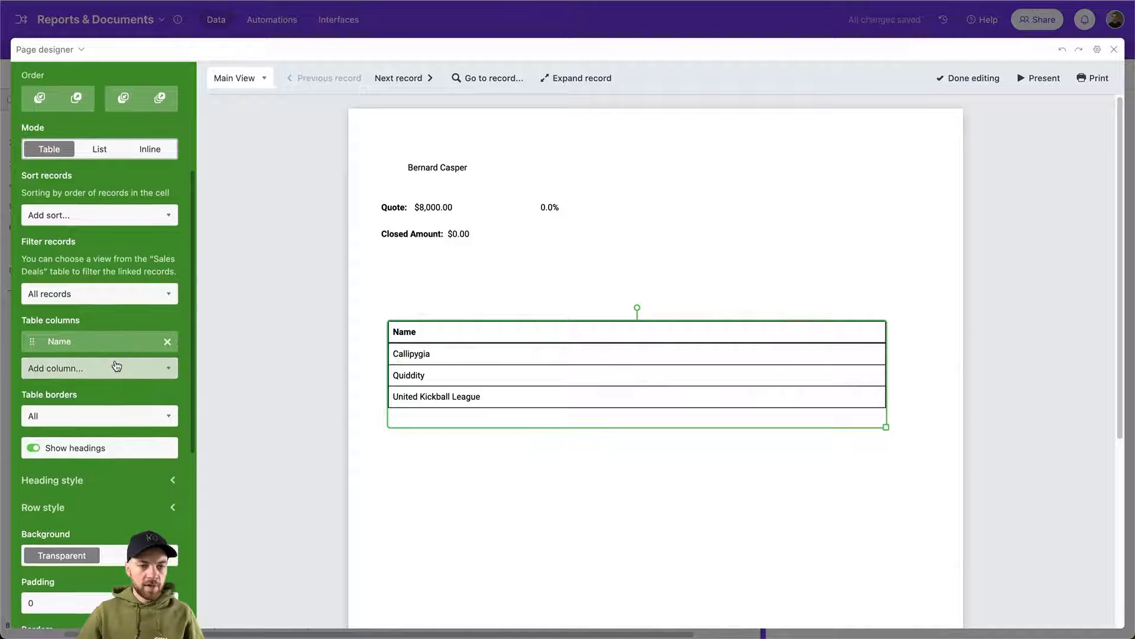
# Add Forecast Value, Signed Contract Value and Expected Close Date columns, Expected Close Date second, then preview
pyautogui.click(114, 368)
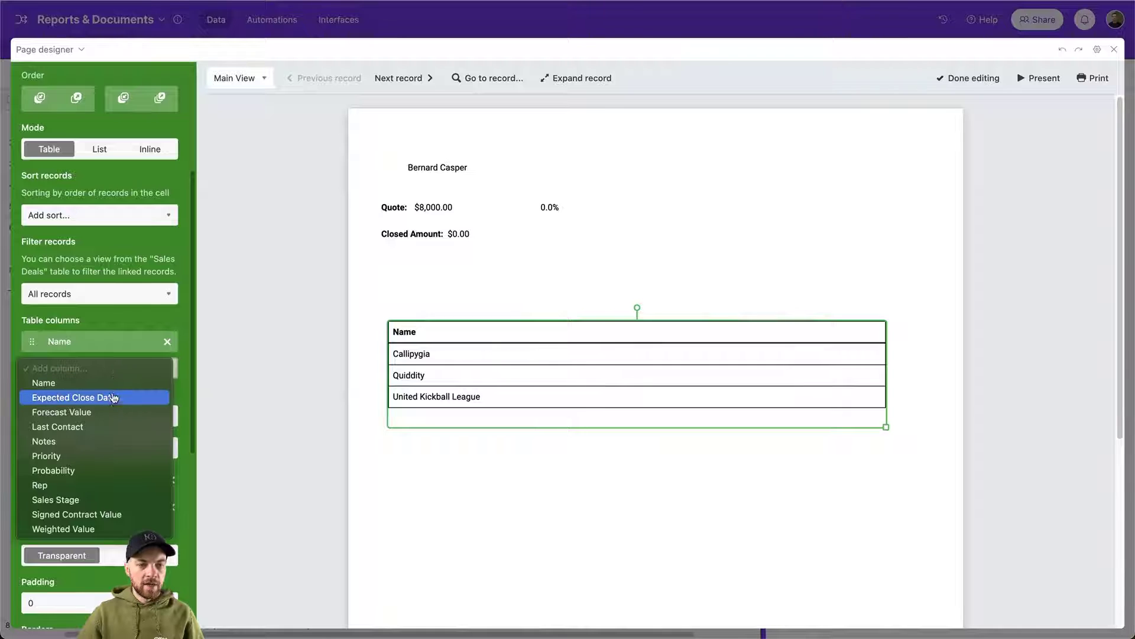
pyautogui.click(102, 414)
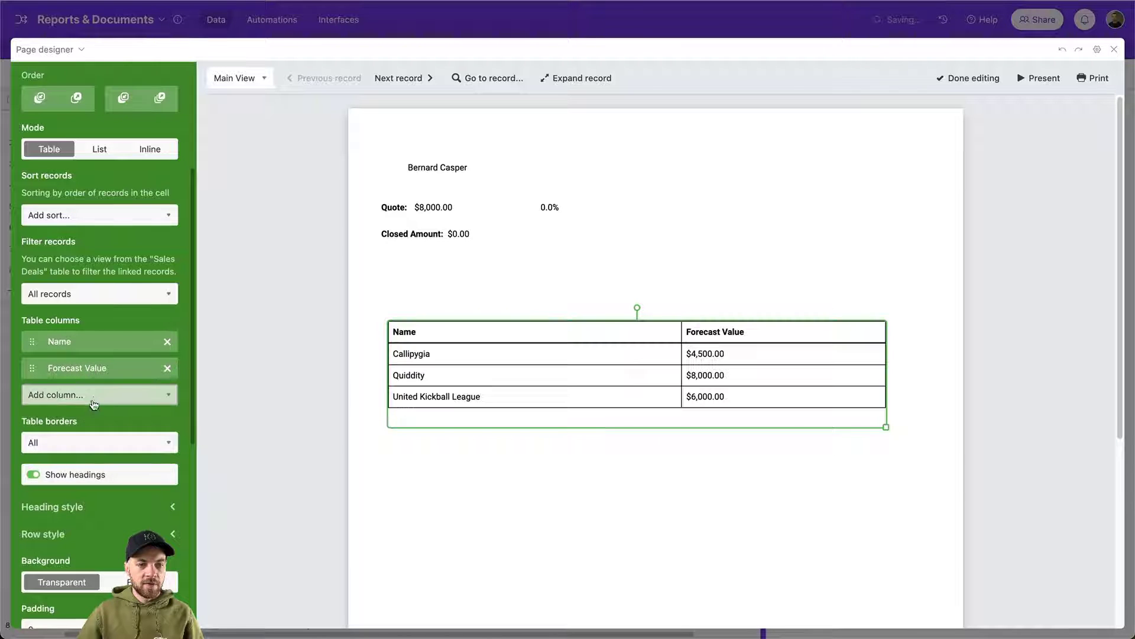
pyautogui.click(95, 395)
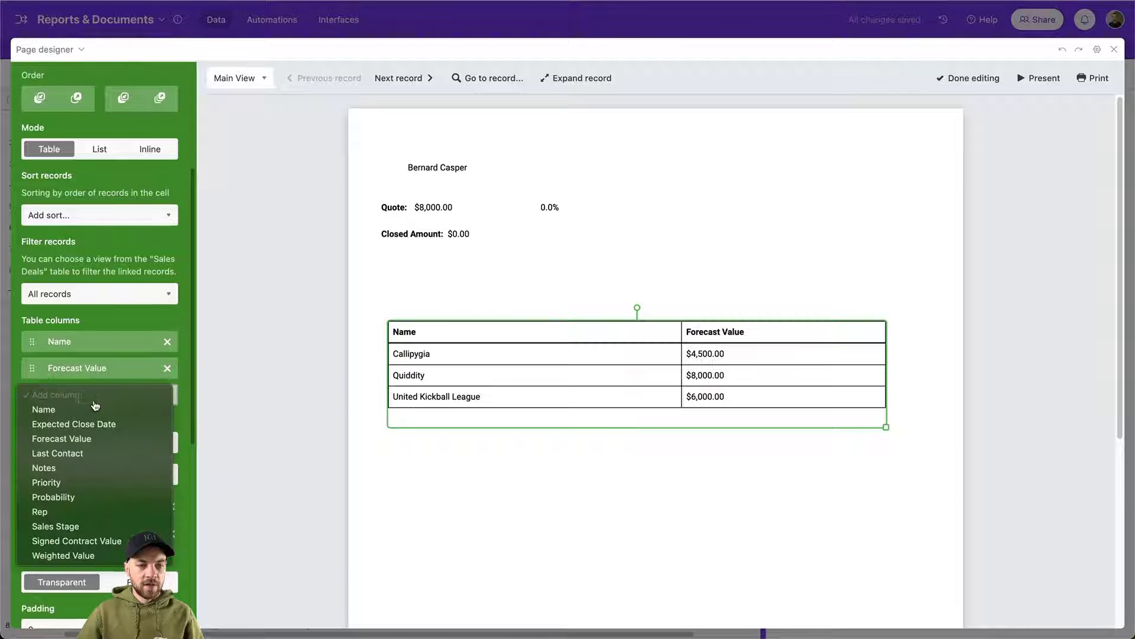
pyautogui.click(87, 540)
pyautogui.click(80, 420)
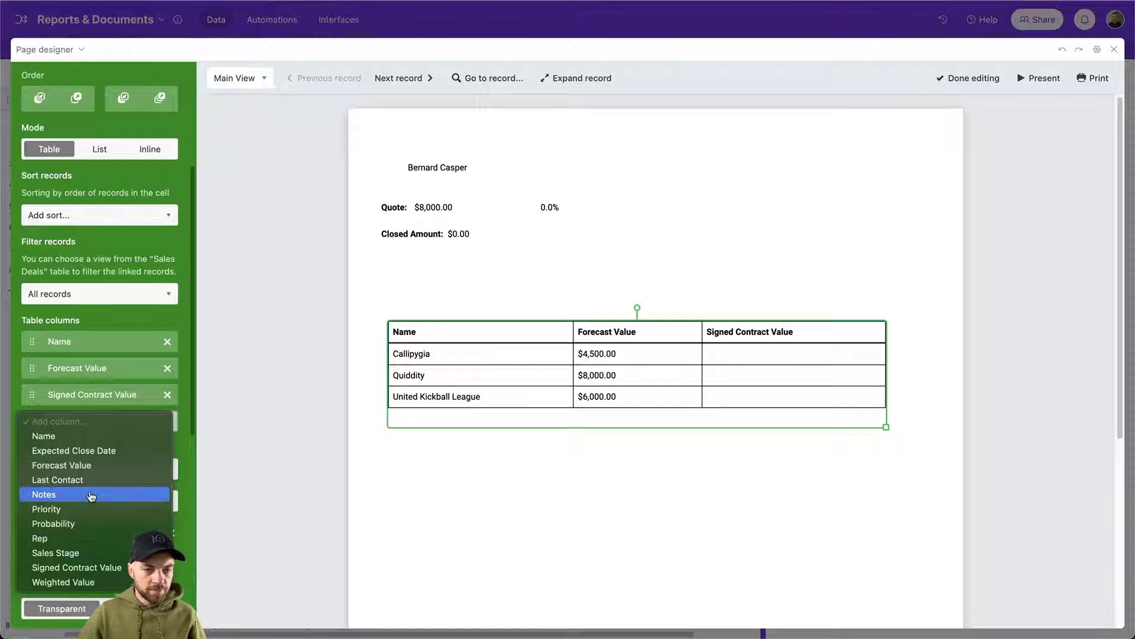
pyautogui.click(93, 450)
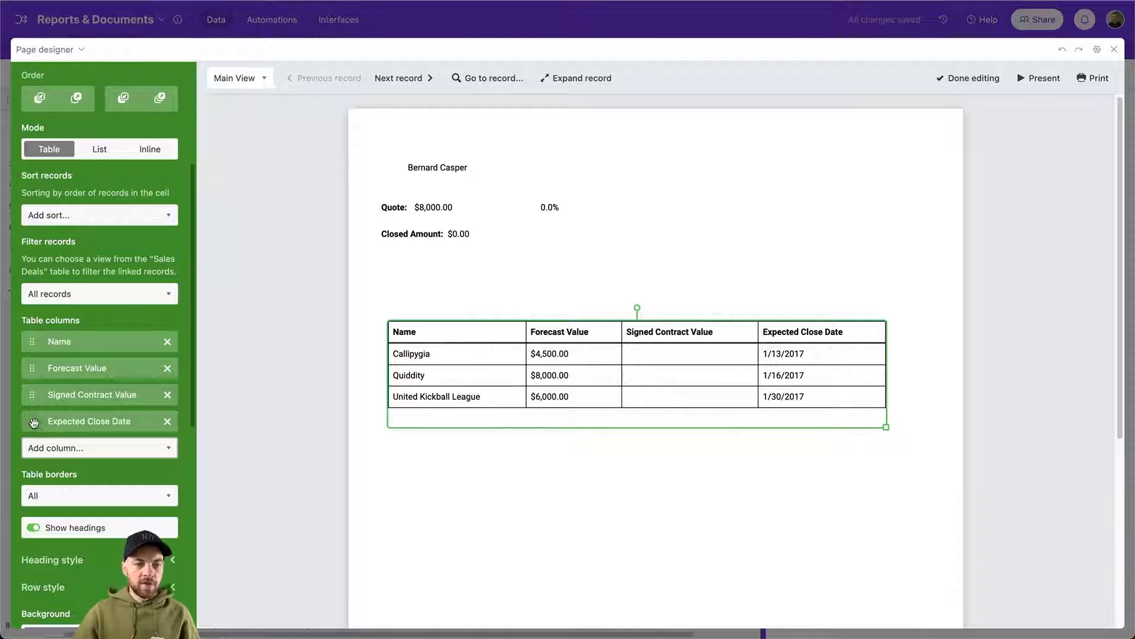
pyautogui.moveTo(34, 422); pyautogui.dragTo(41, 367)
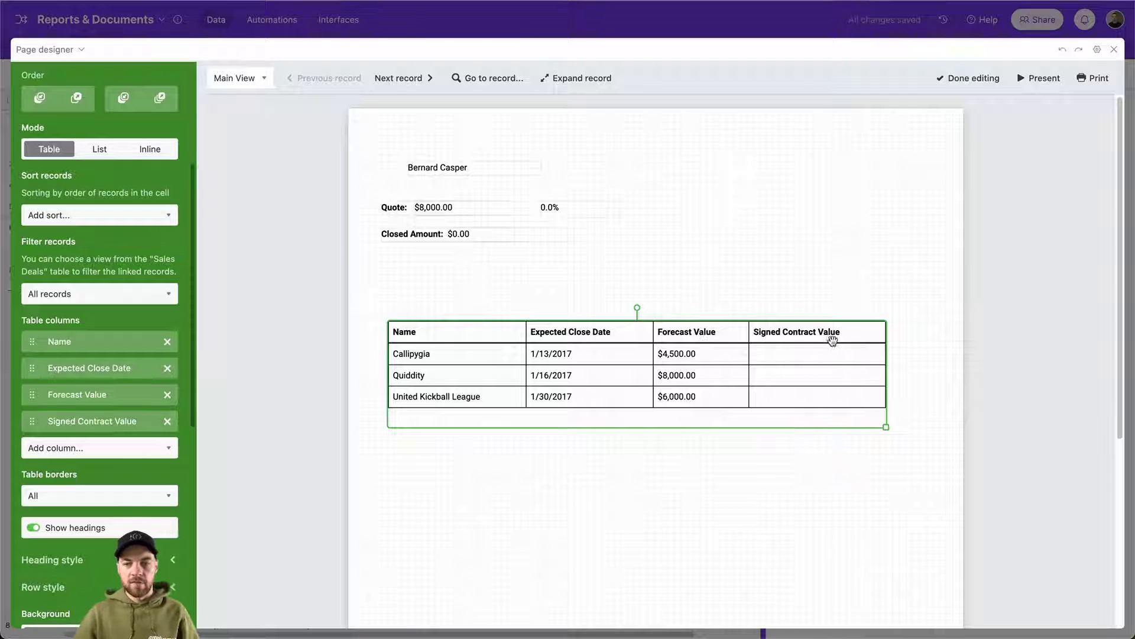
pyautogui.click(1042, 78)
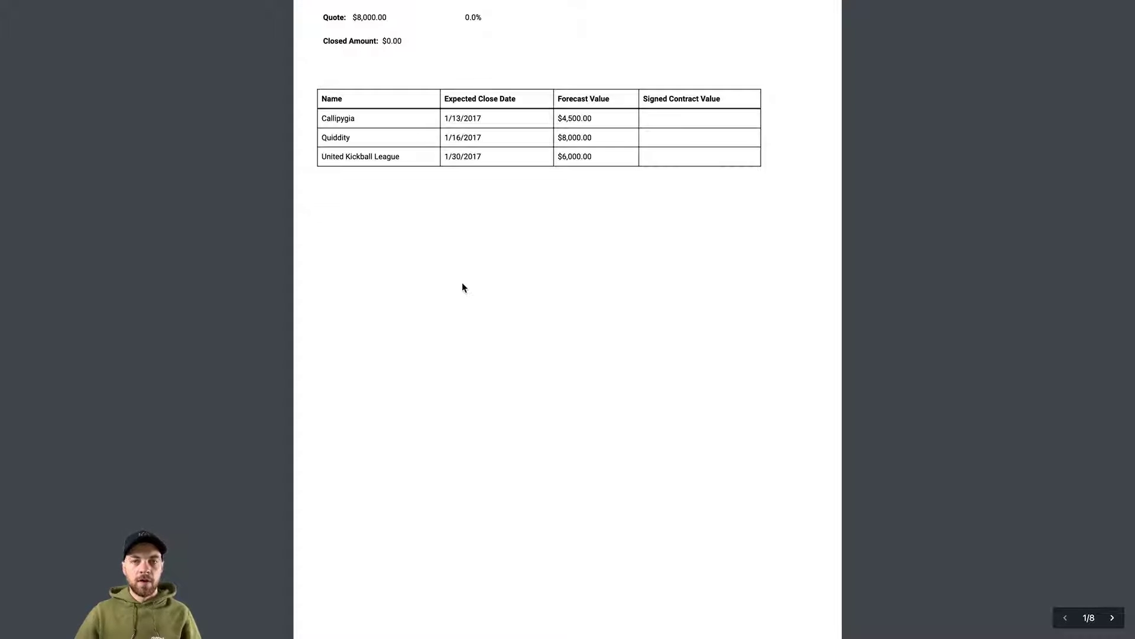
# Exit the preview, view the next rep's report, cancel printing, and close the designer
pyautogui.press('Escape')
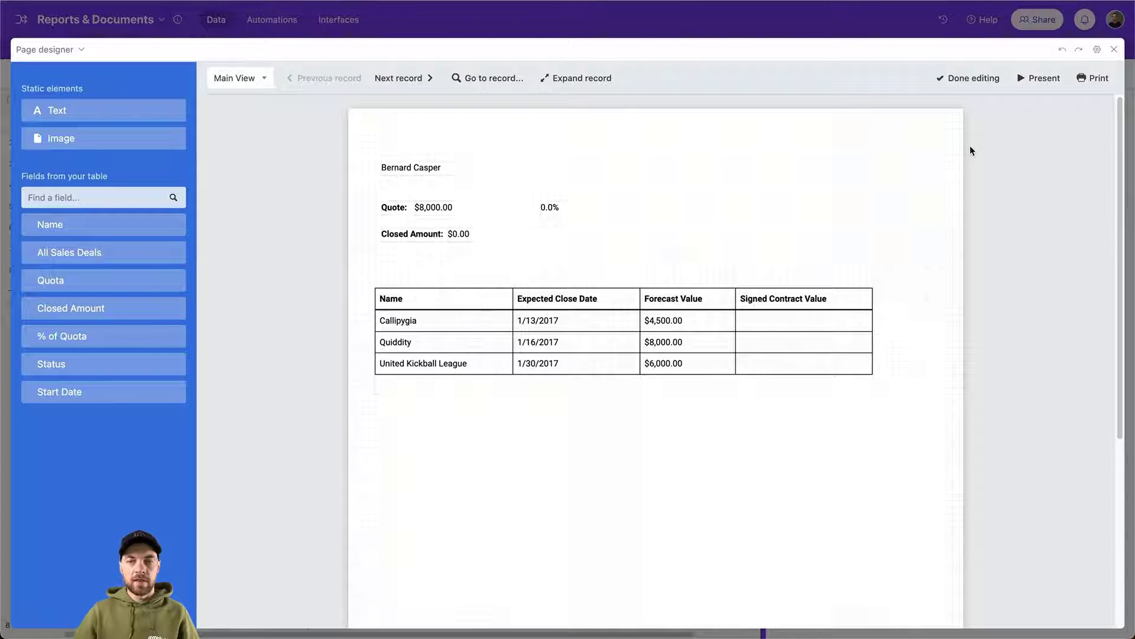
pyautogui.scroll(-1, 761, 292)
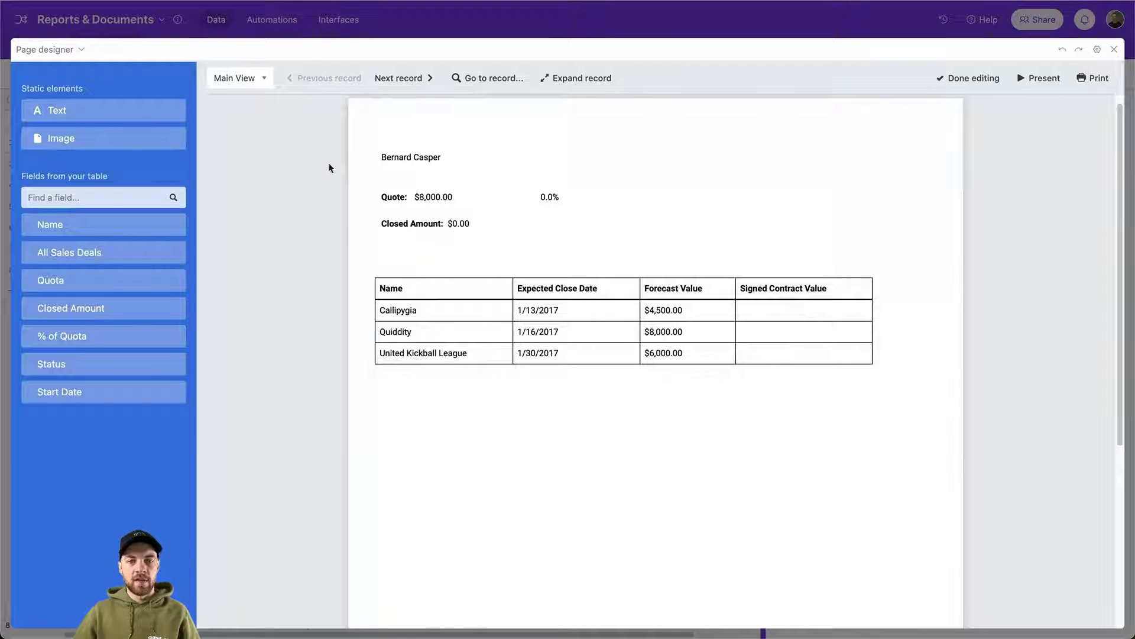
pyautogui.click(409, 84)
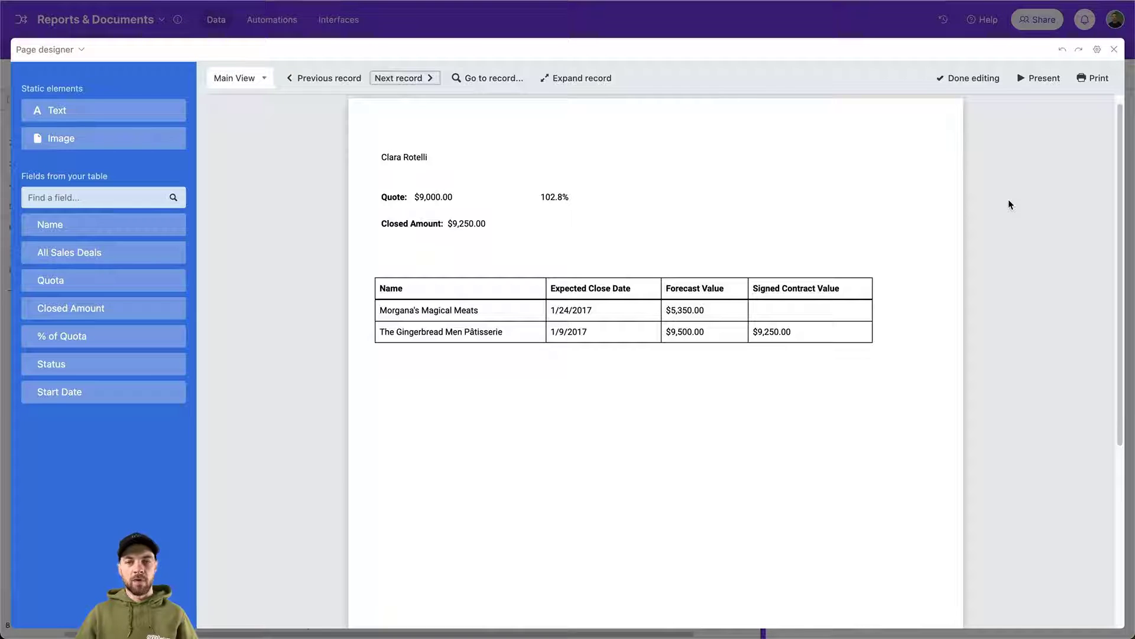
pyautogui.click(1085, 80)
pyautogui.click(657, 486)
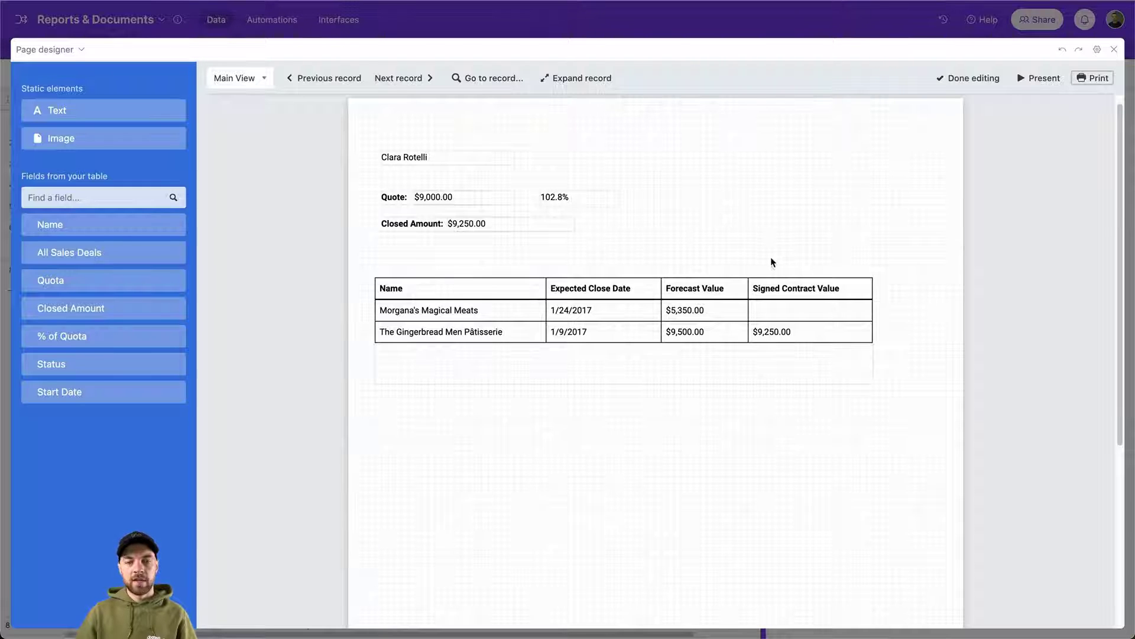
pyautogui.click(1114, 49)
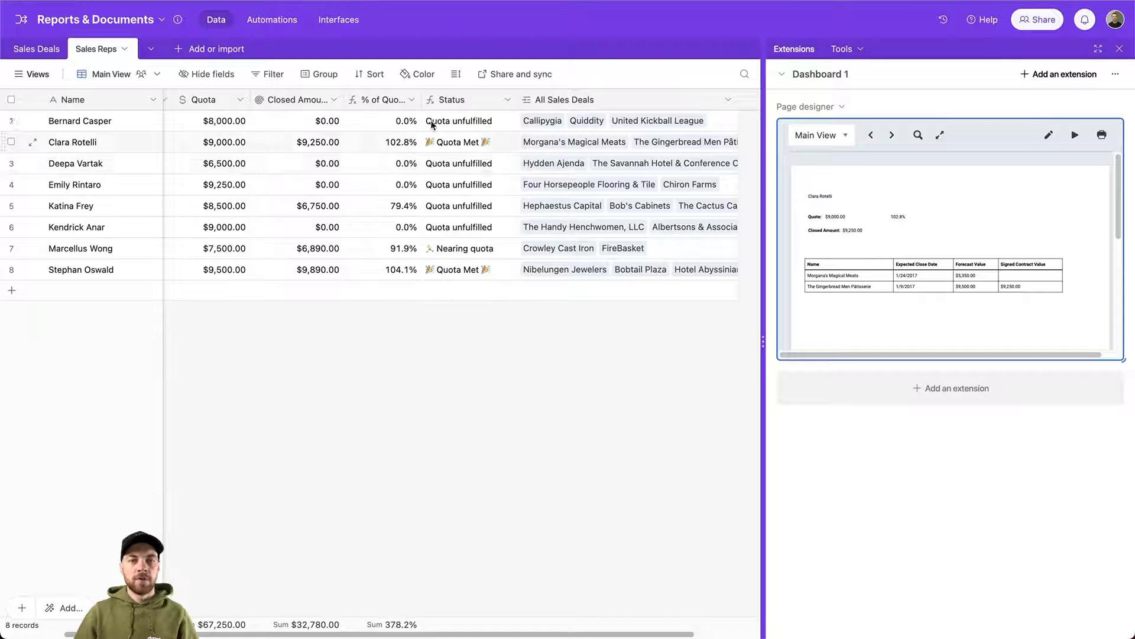
# Open the Interfaces dashboard and go to its Sales Reps page
pyautogui.click(337, 21)
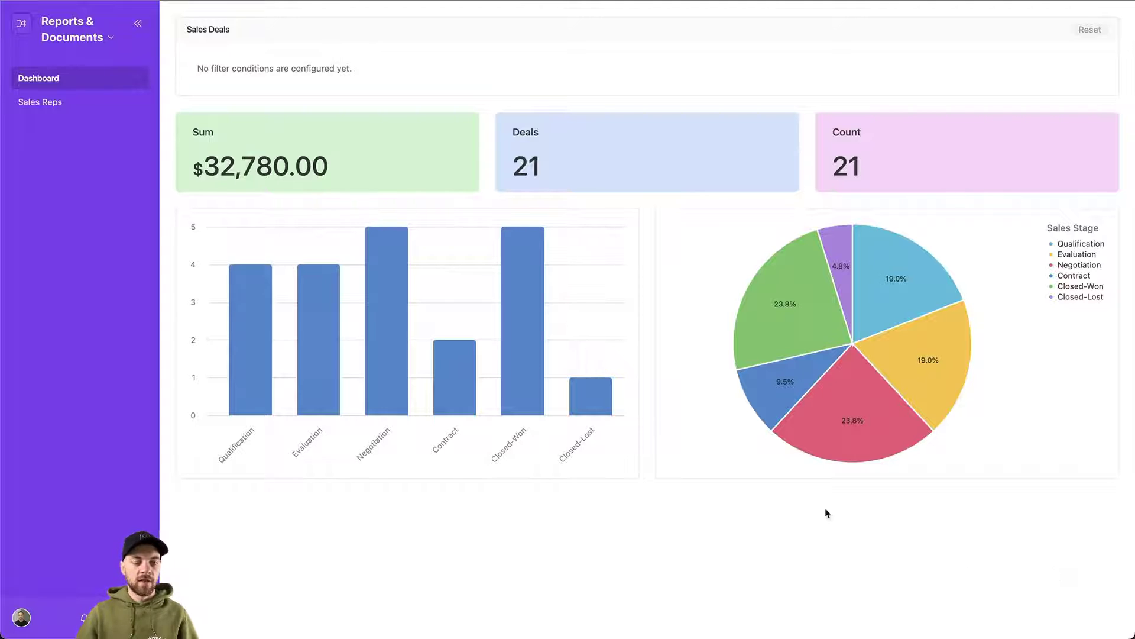
pyautogui.click(37, 104)
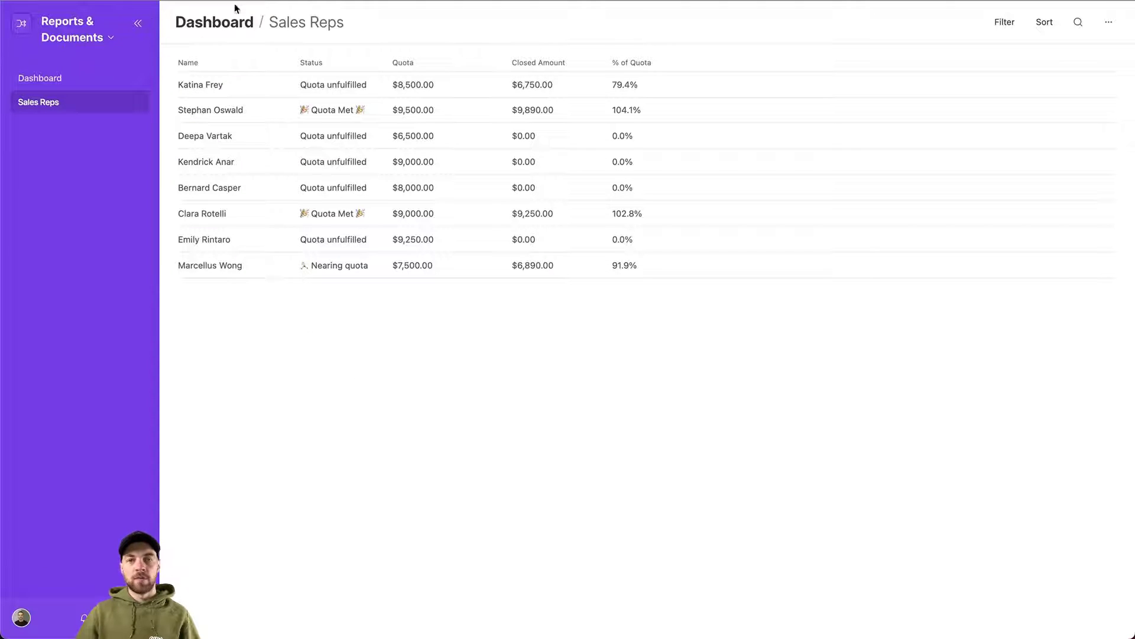
# Choose Print this page from the Sales Reps page menu, then cancel the print settings
pyautogui.click(1109, 24)
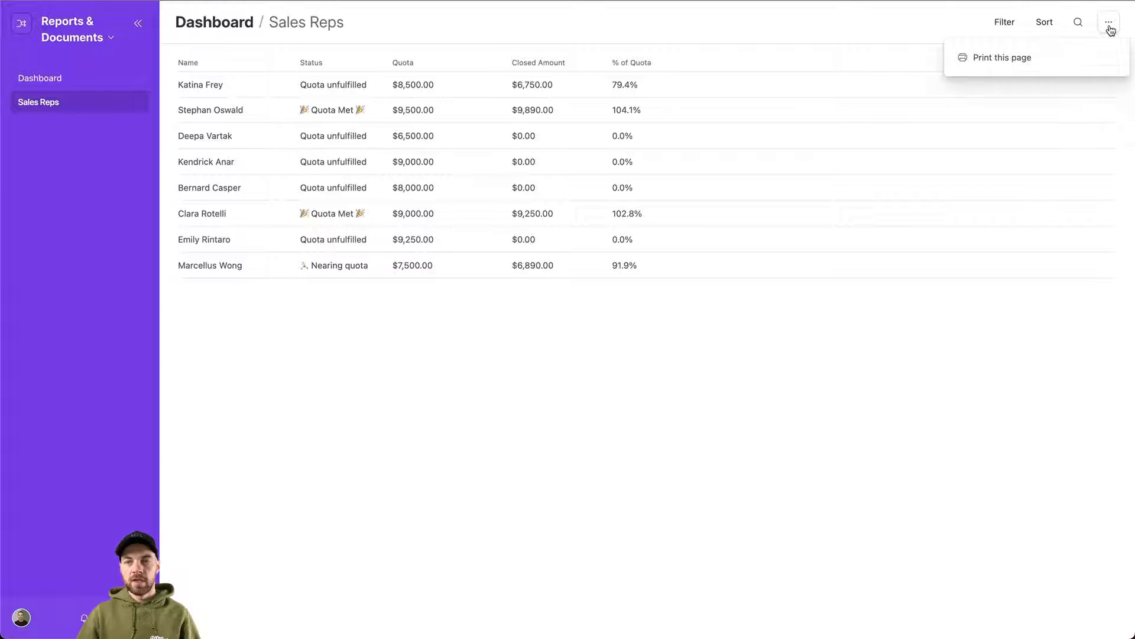
pyautogui.click(1001, 65)
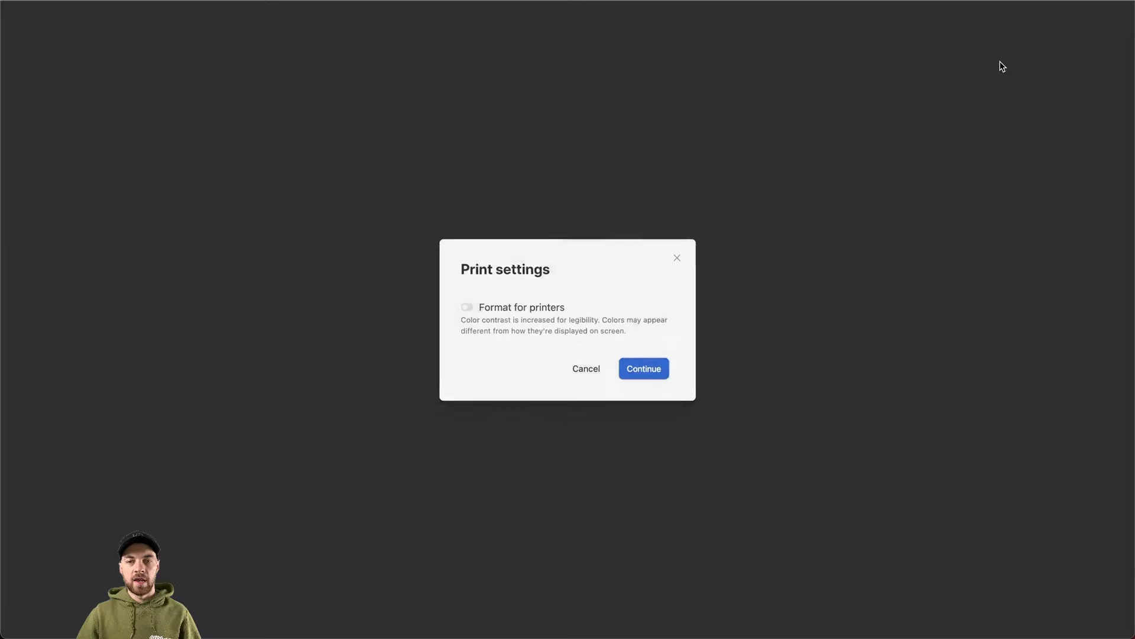
pyautogui.click(584, 370)
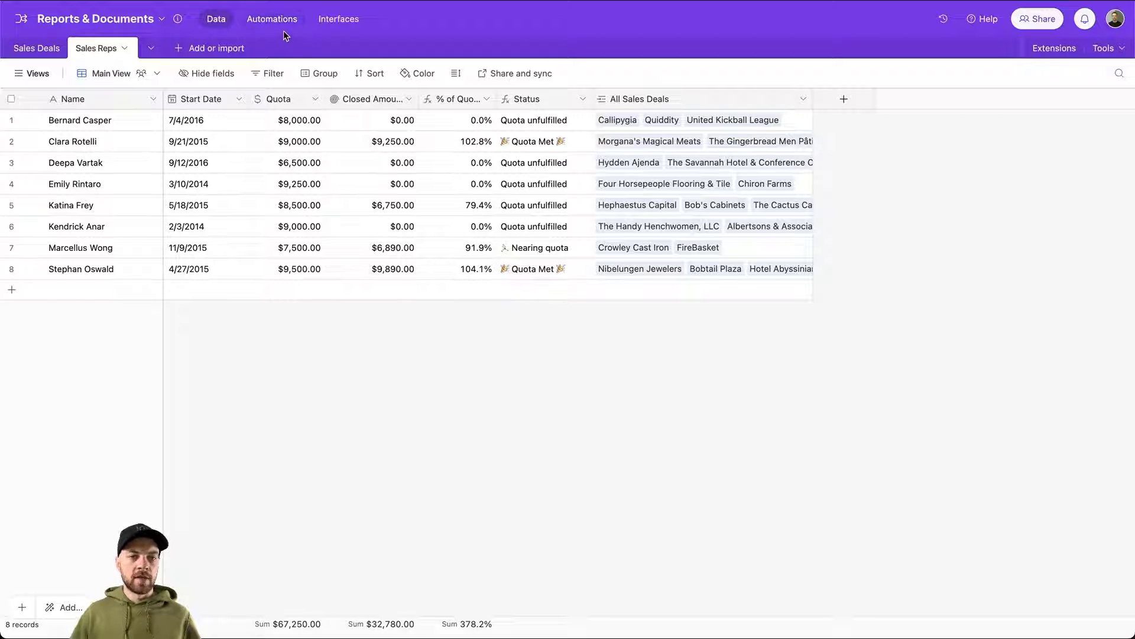
# Create an automation with an 'At a scheduled time' trigger
pyautogui.click(263, 27)
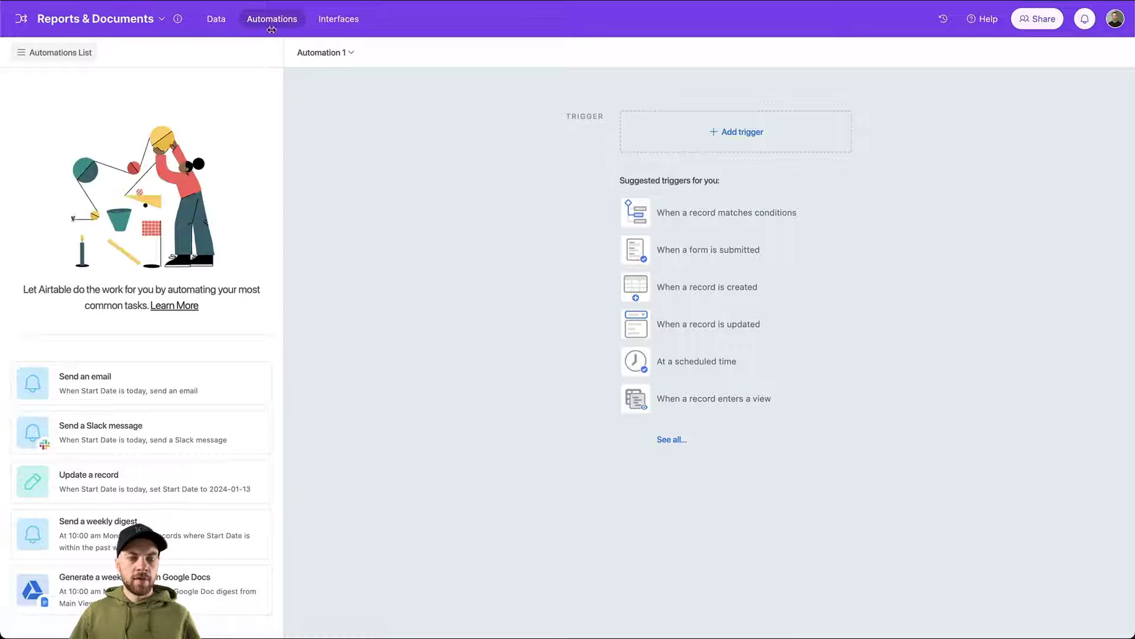
pyautogui.click(743, 137)
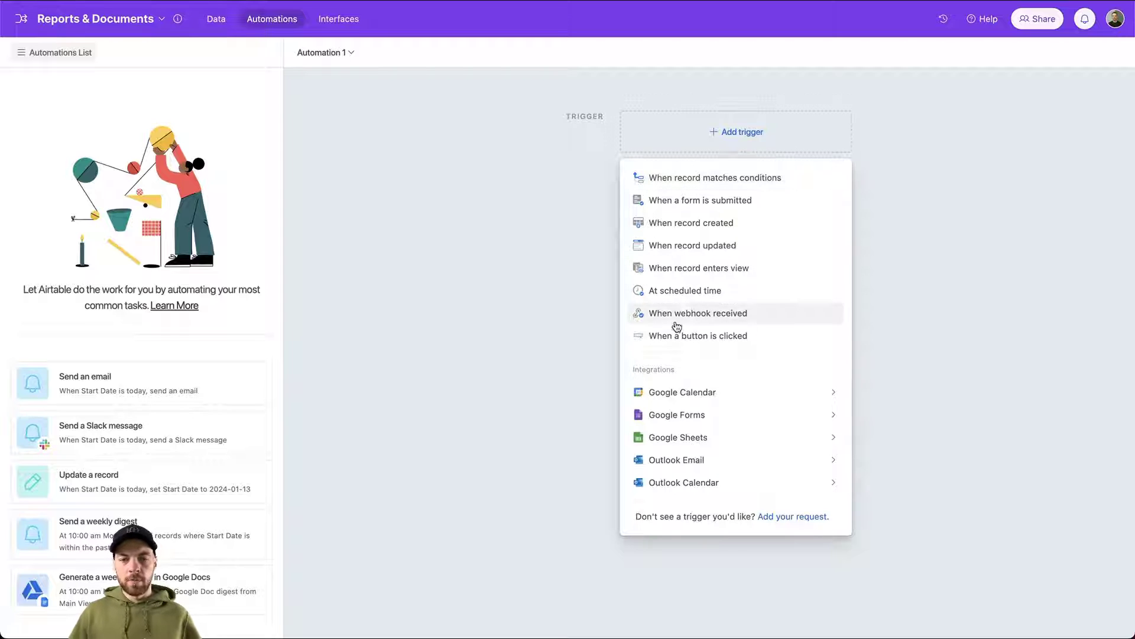
pyautogui.click(677, 290)
# Set the schedule to repeat every 1 month on the 1st at 10:00am
pyautogui.click(934, 242)
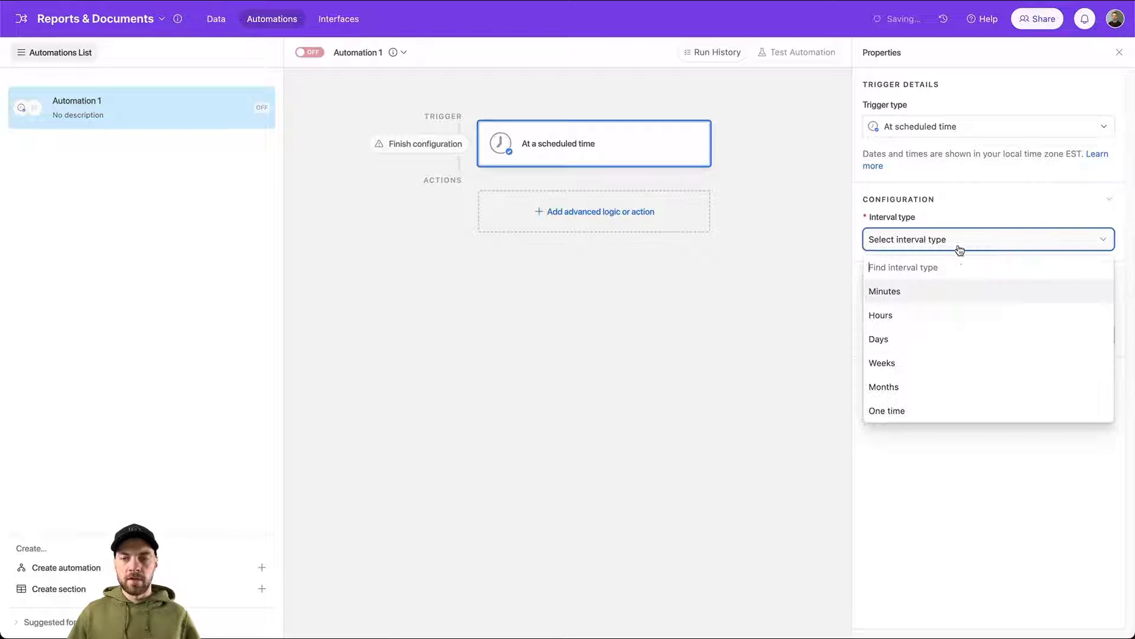
pyautogui.click(900, 388)
pyautogui.click(918, 297)
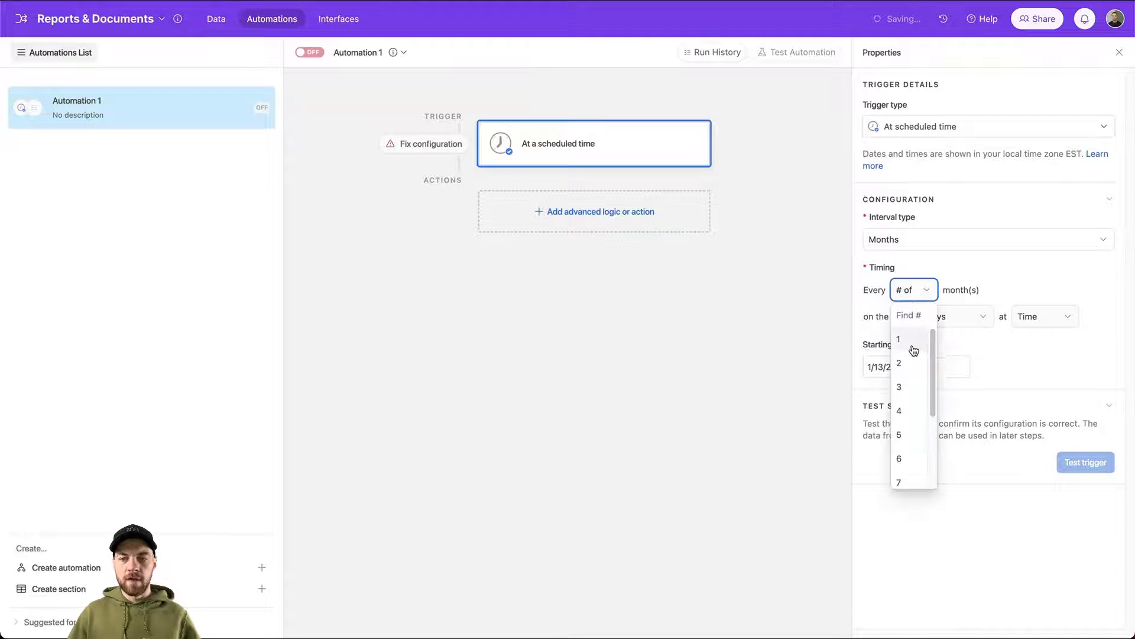
pyautogui.click(912, 342)
pyautogui.click(1040, 289)
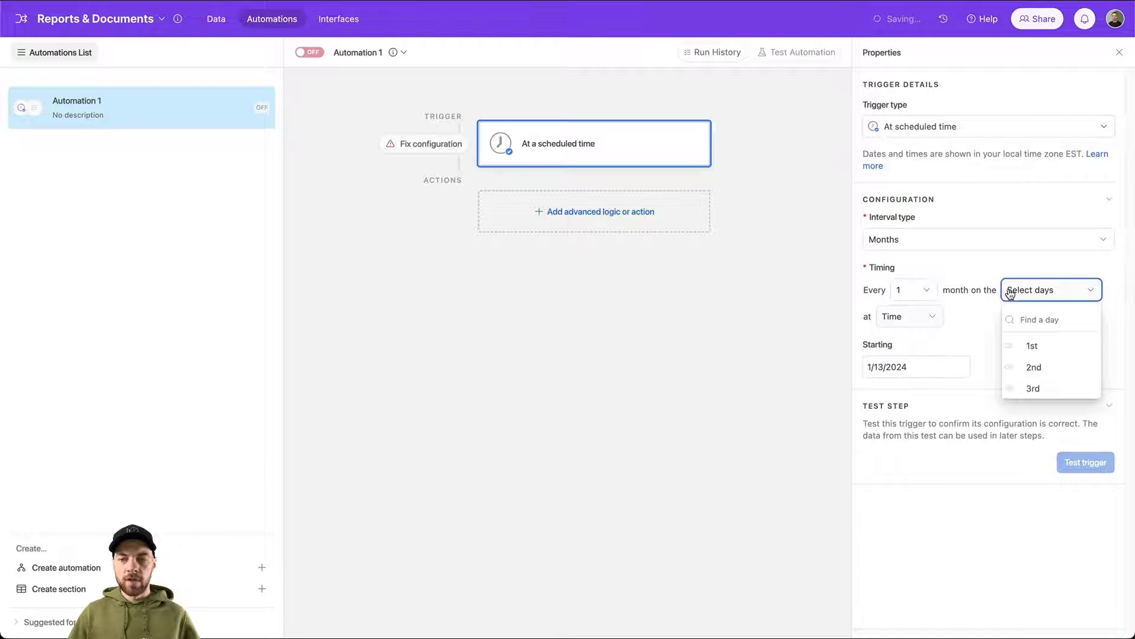
pyautogui.click(1029, 345)
pyautogui.click(922, 322)
pyautogui.scroll(-5, 929, 386)
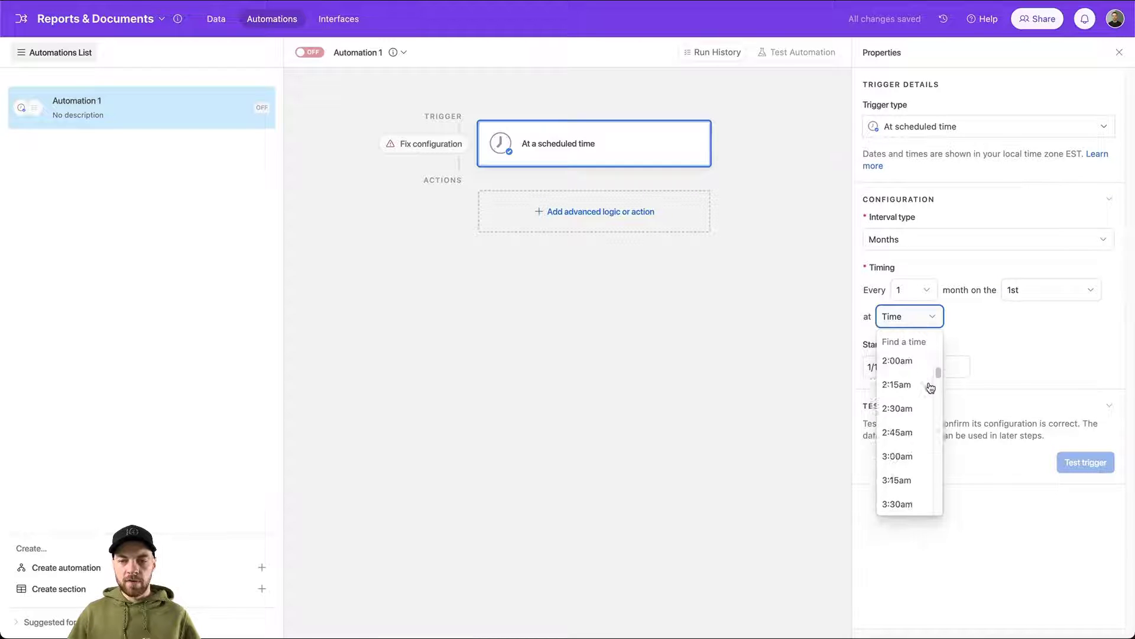
pyautogui.scroll(-10, 929, 385)
pyautogui.click(929, 383)
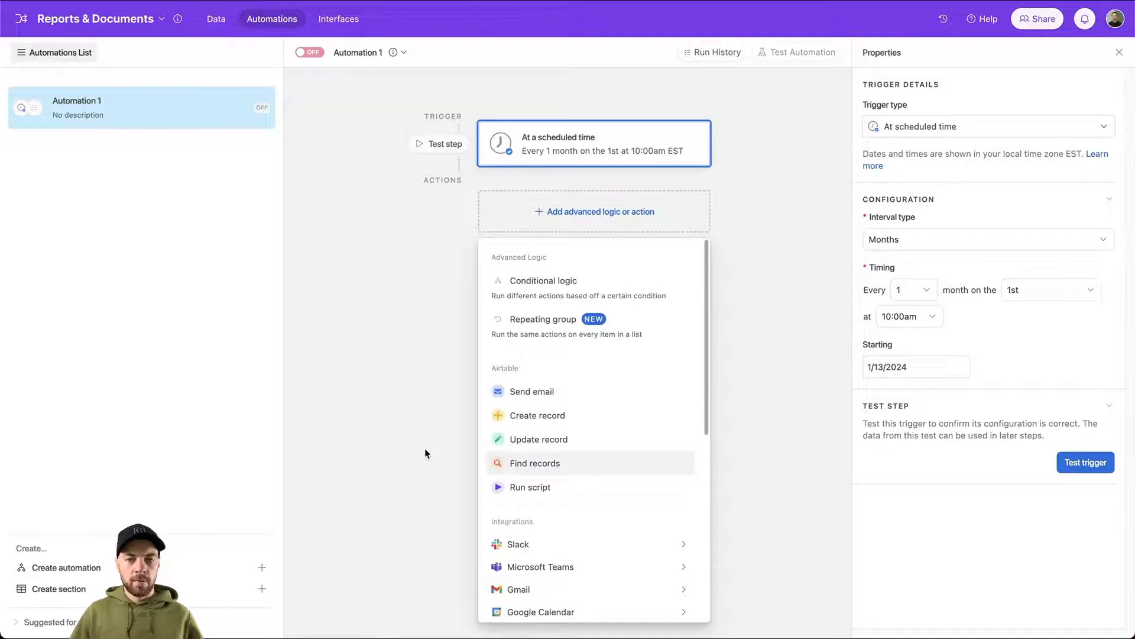
# Add a Find records step that pulls records from the Sales Reps table's Main View
pyautogui.click(554, 468)
pyautogui.click(918, 396)
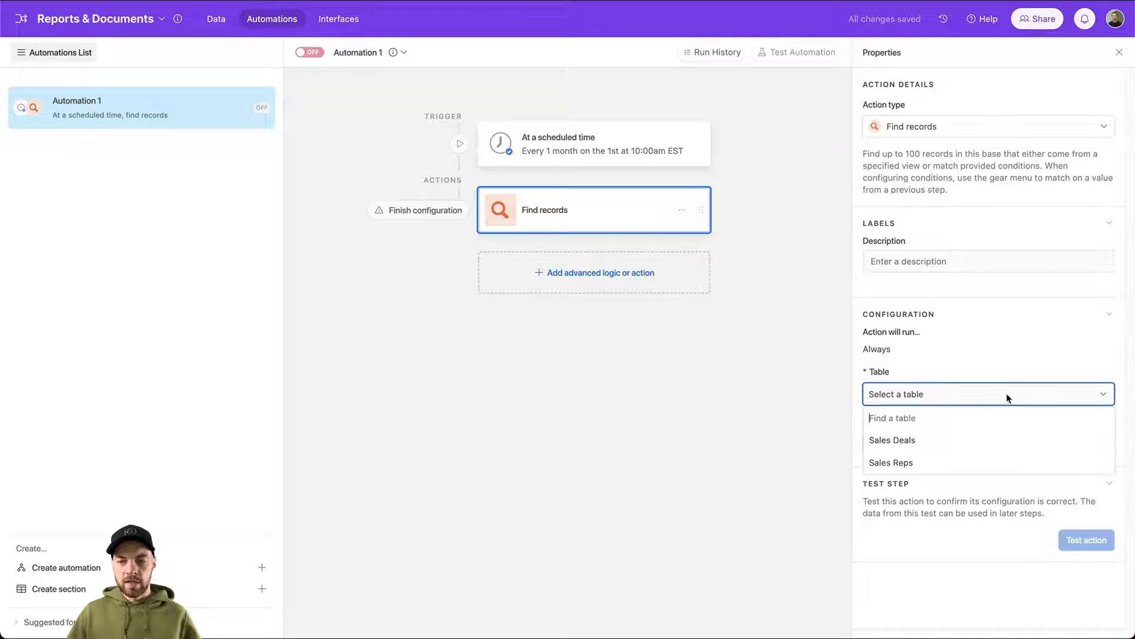
pyautogui.click(919, 464)
pyautogui.click(918, 447)
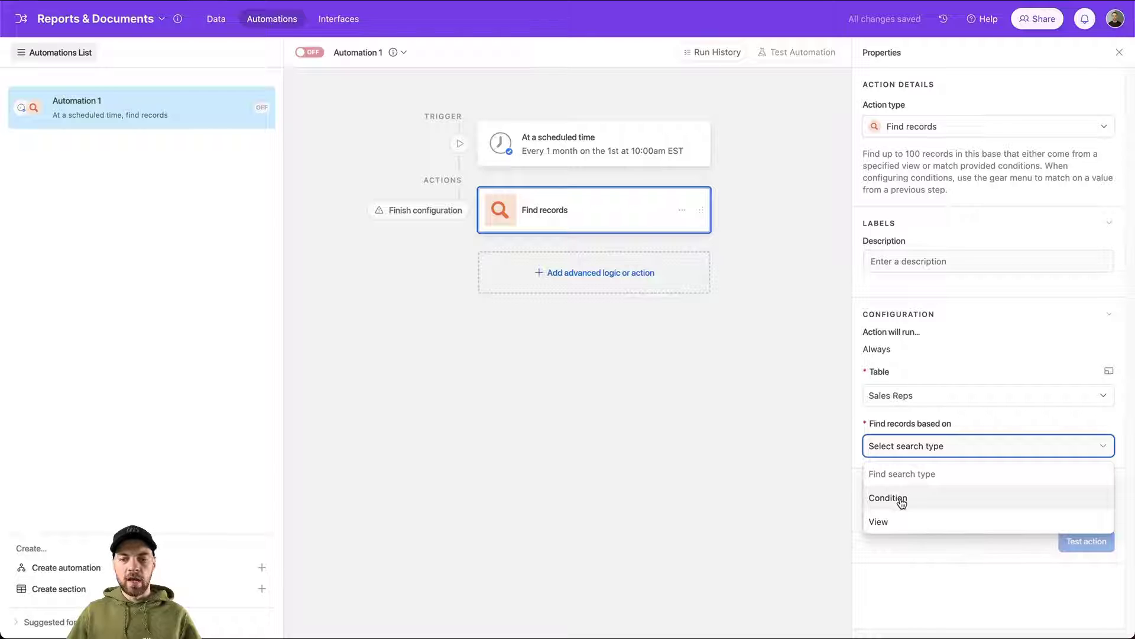
pyautogui.click(892, 522)
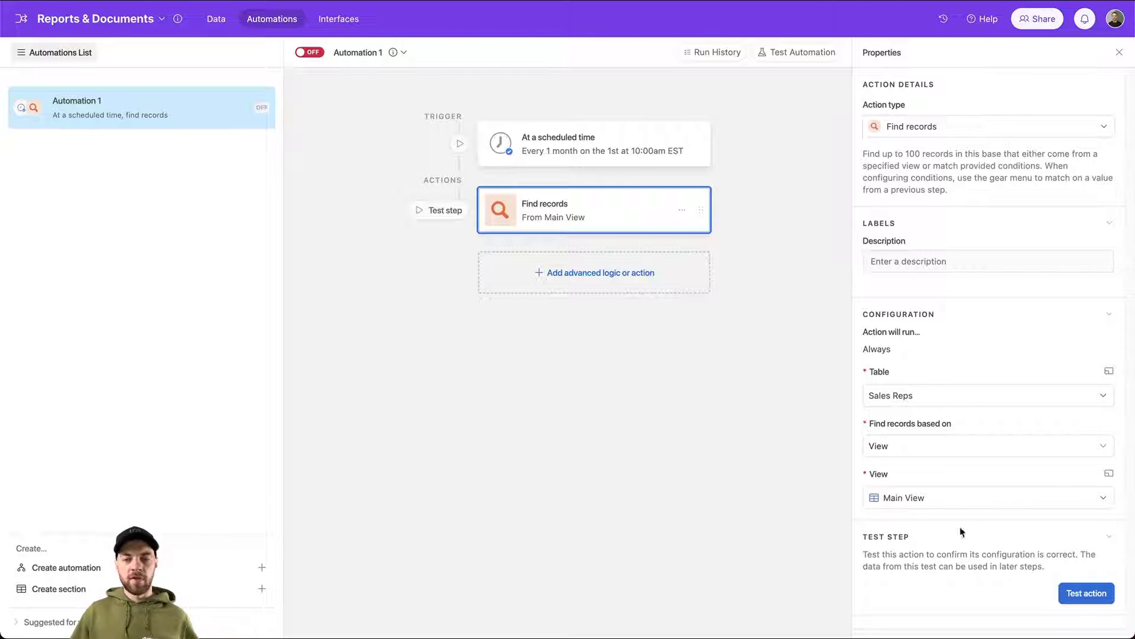
pyautogui.click(637, 275)
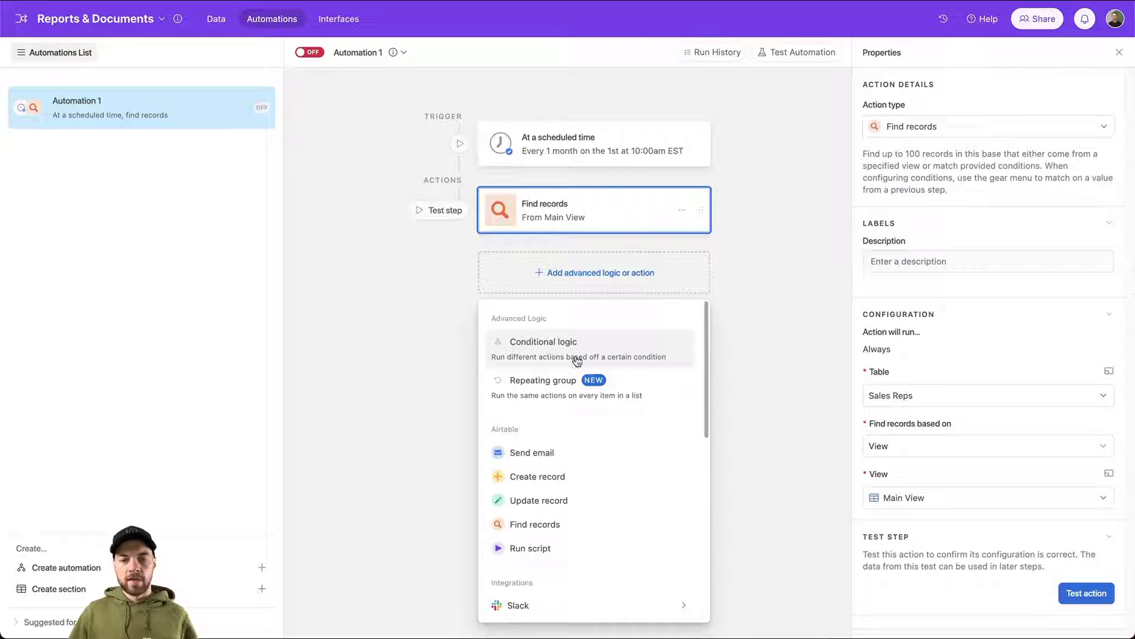
pyautogui.scroll(-5, 532, 428)
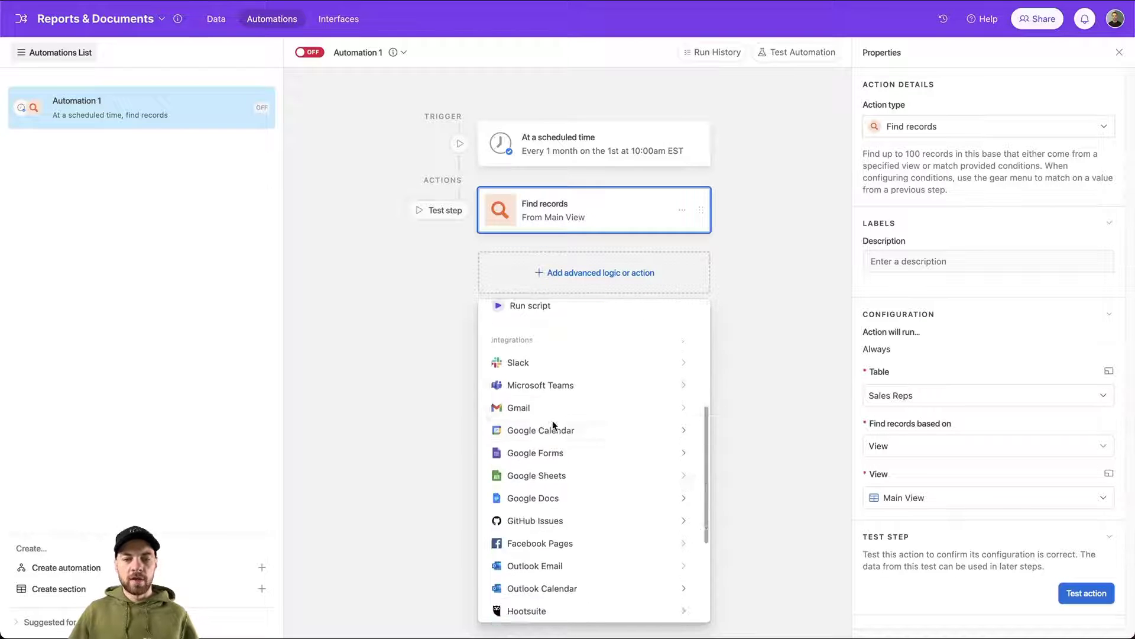
# Add a Google Docs Create Google Doc step using the connected Google Docs account
pyautogui.moveTo(567, 416)
pyautogui.moveTo(585, 480)
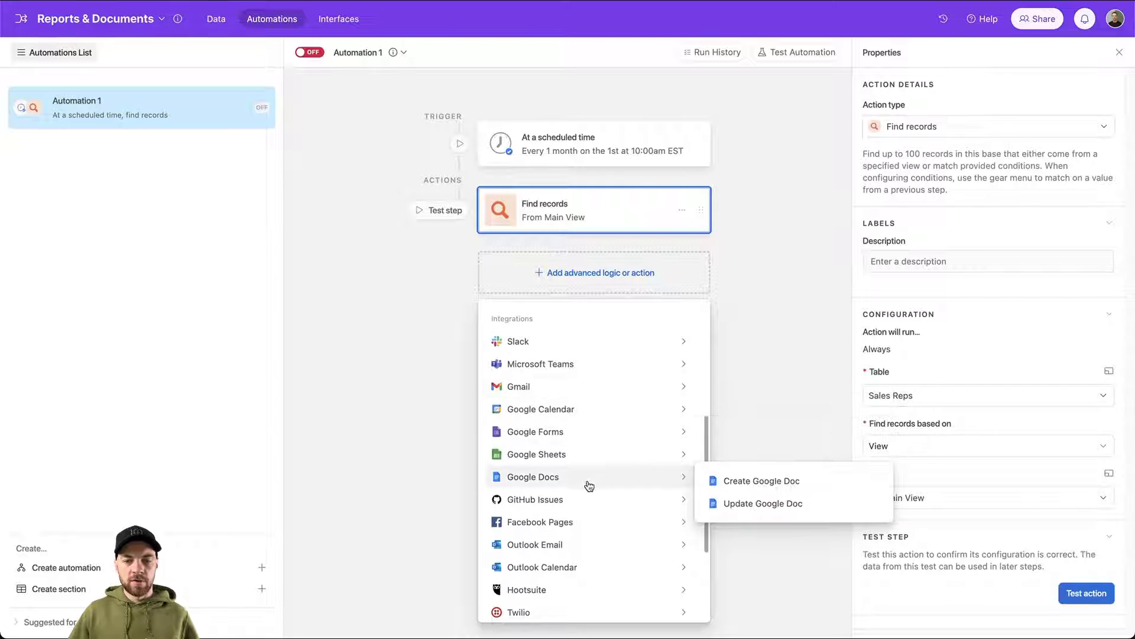
pyautogui.click(761, 480)
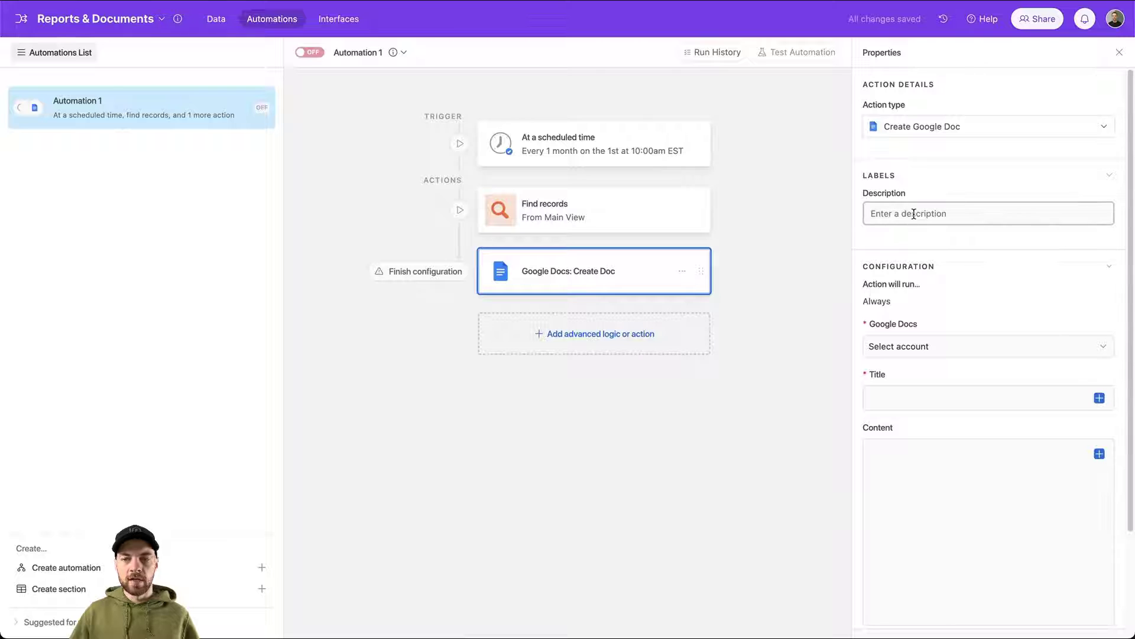
pyautogui.click(923, 353)
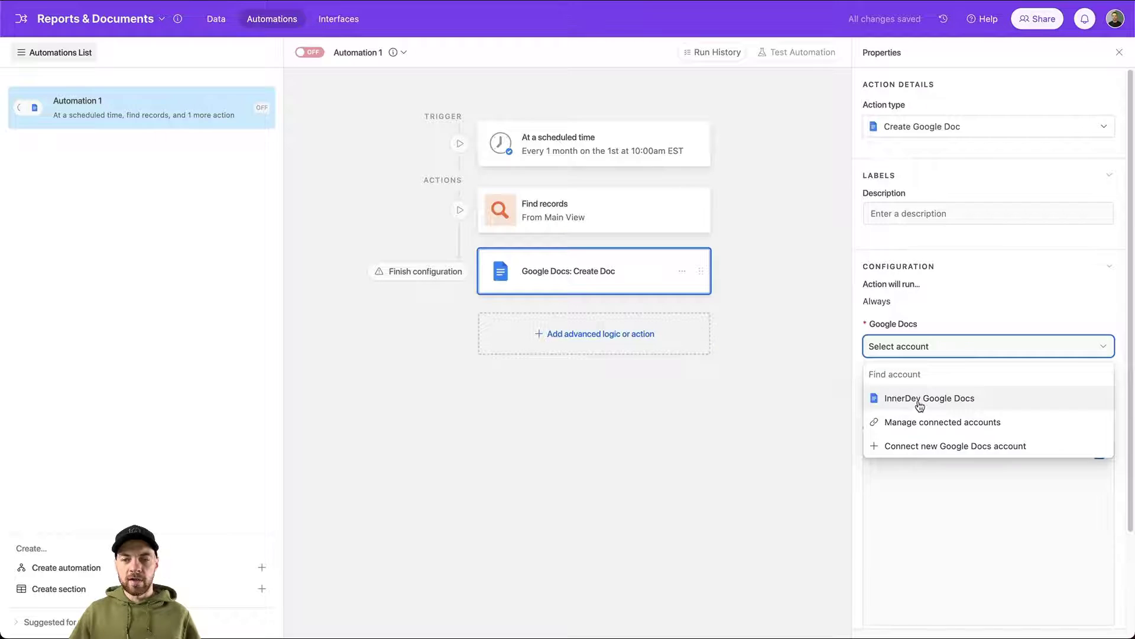
pyautogui.click(917, 399)
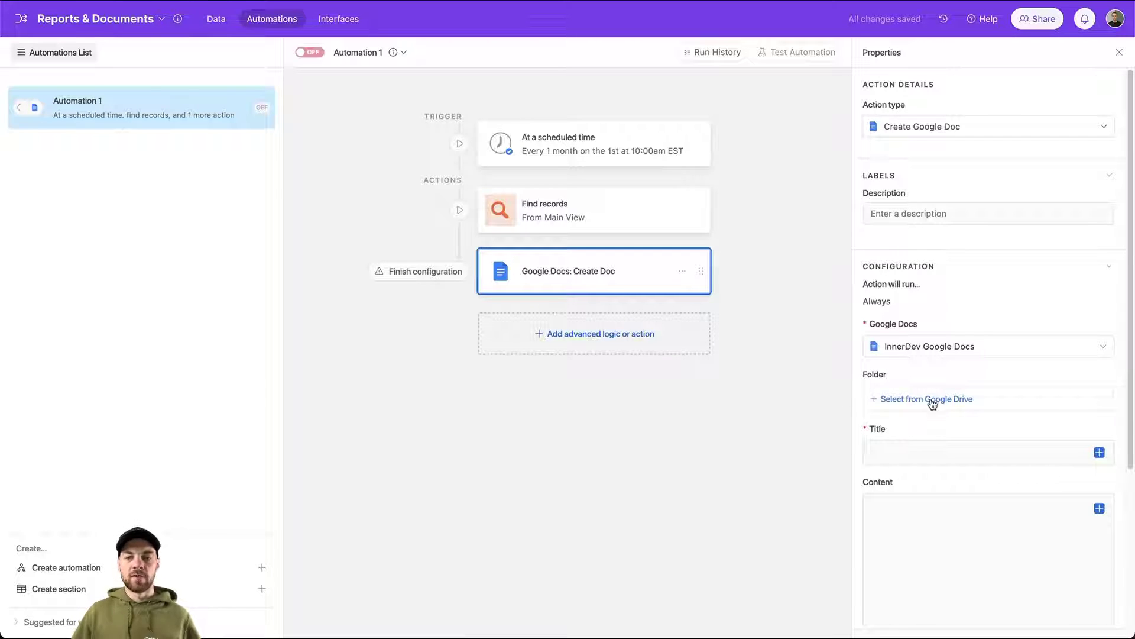
# Title the document 'Sales Report -' followed by the actual trigger time
pyautogui.click(927, 455)
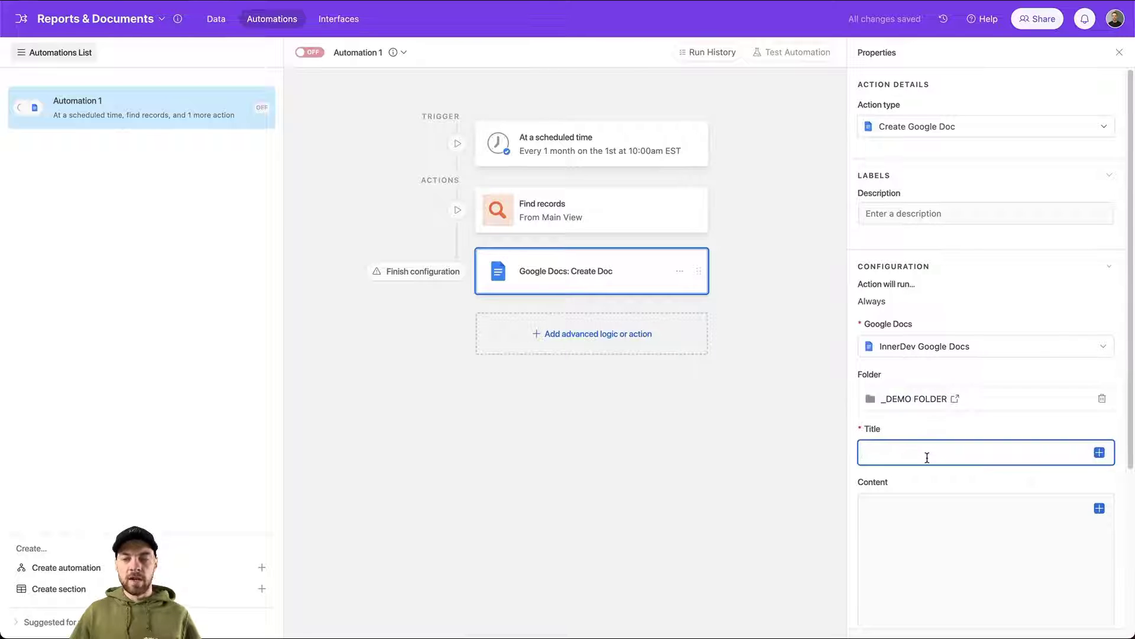
pyautogui.write('Sales Report -')
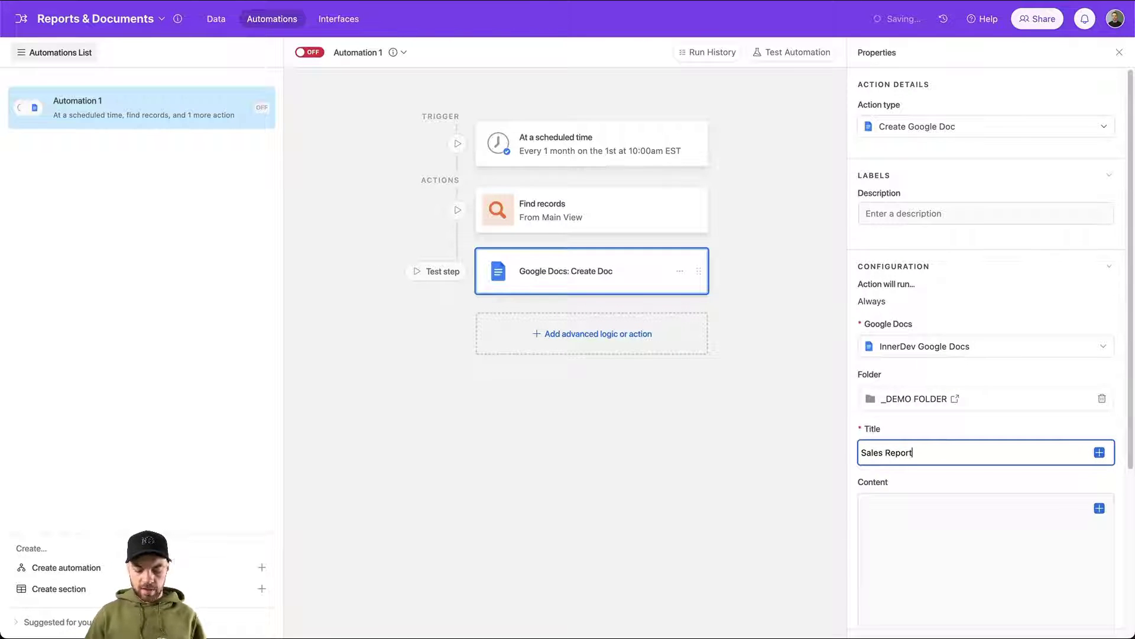
pyautogui.click(1100, 453)
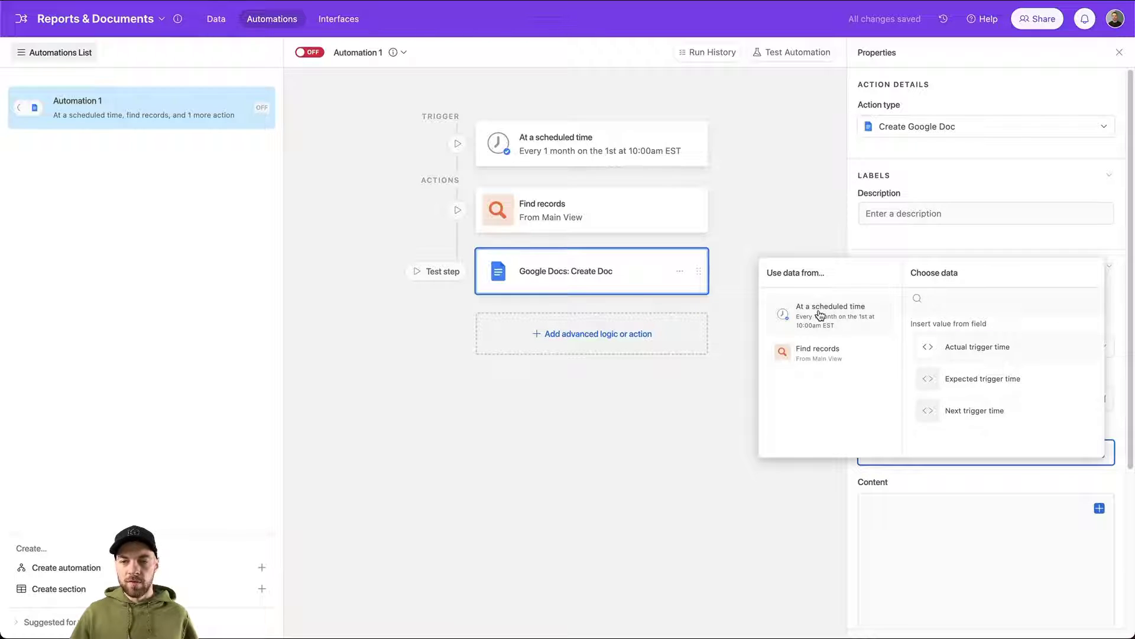
pyautogui.click(966, 350)
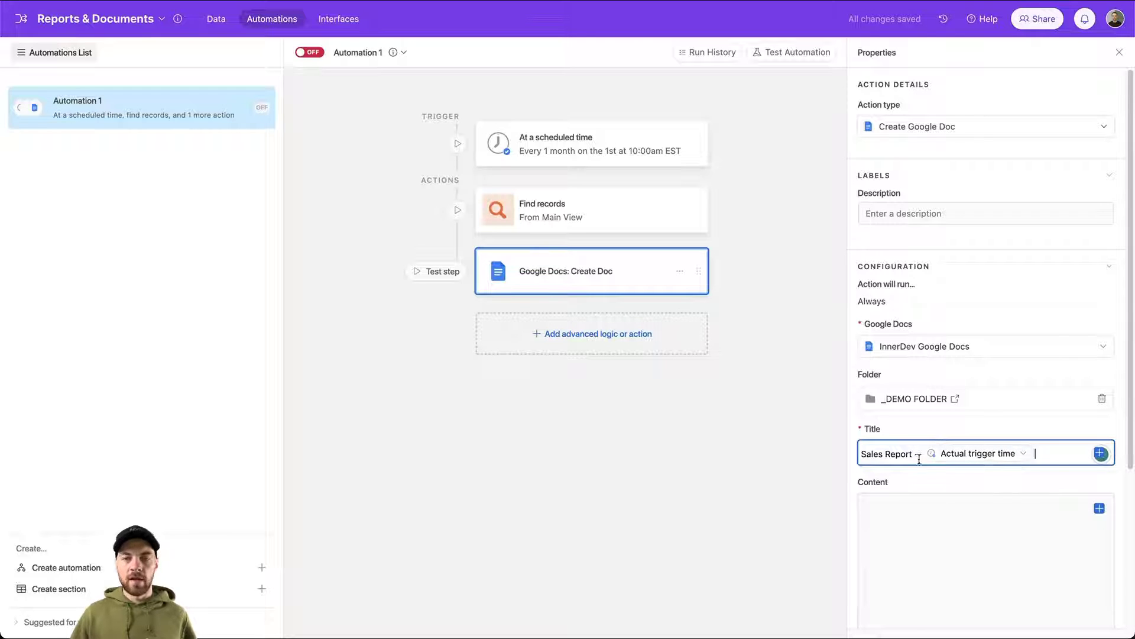
pyautogui.scroll(-2, 901, 446)
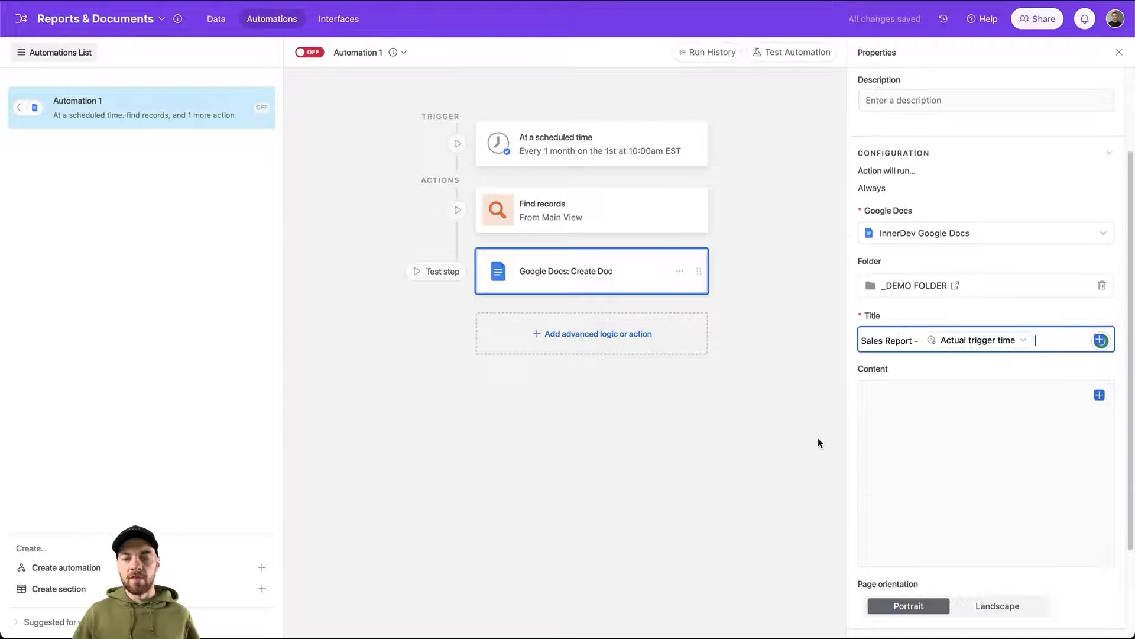
pyautogui.click(875, 386)
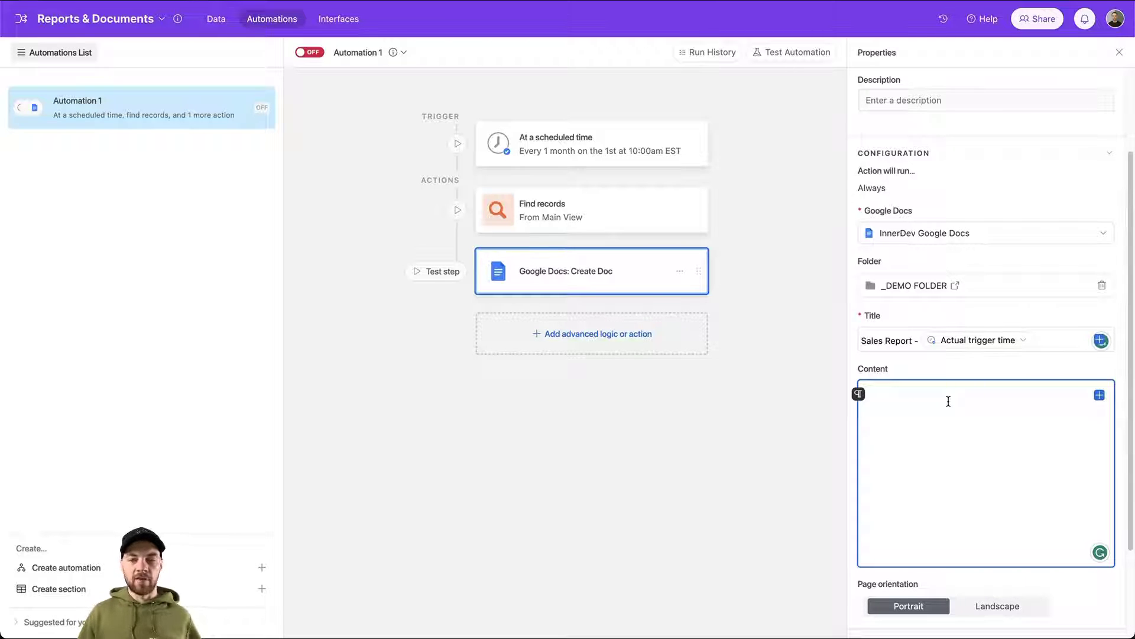
pyautogui.click(859, 394)
# Start the content with an H1 'Sales Report' heading followed by the actual trigger time
pyautogui.click(821, 395)
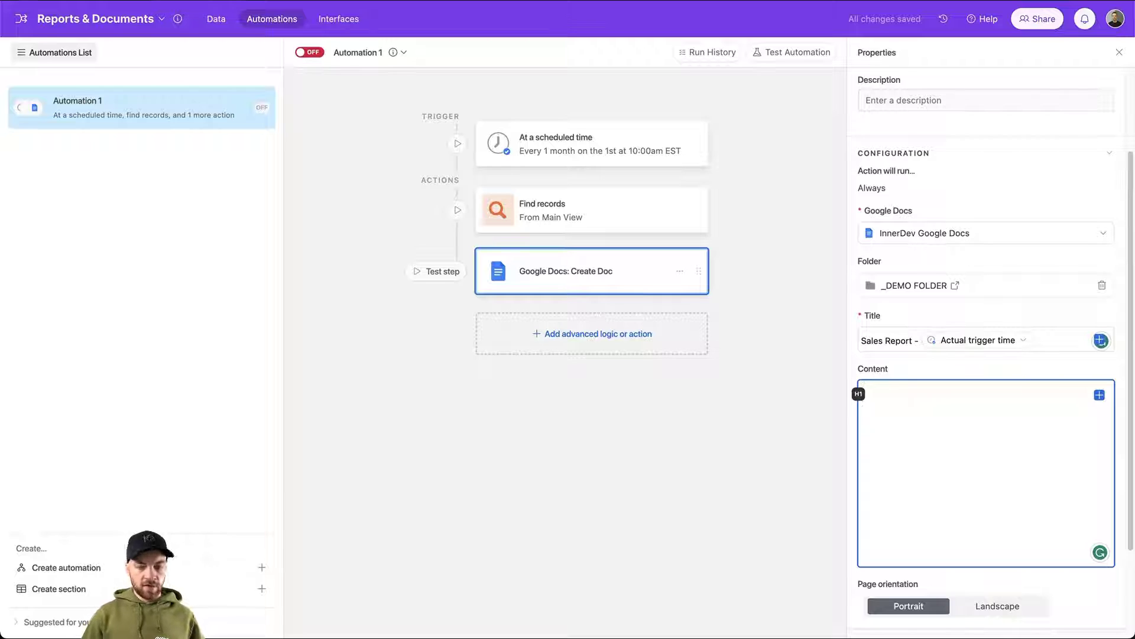
pyautogui.write('Sales REpor')
pyautogui.press('BackSpace')
pyautogui.press('BackSpace')
pyautogui.press('BackSpace')
pyautogui.press('BackSpace')
pyautogui.write('e')
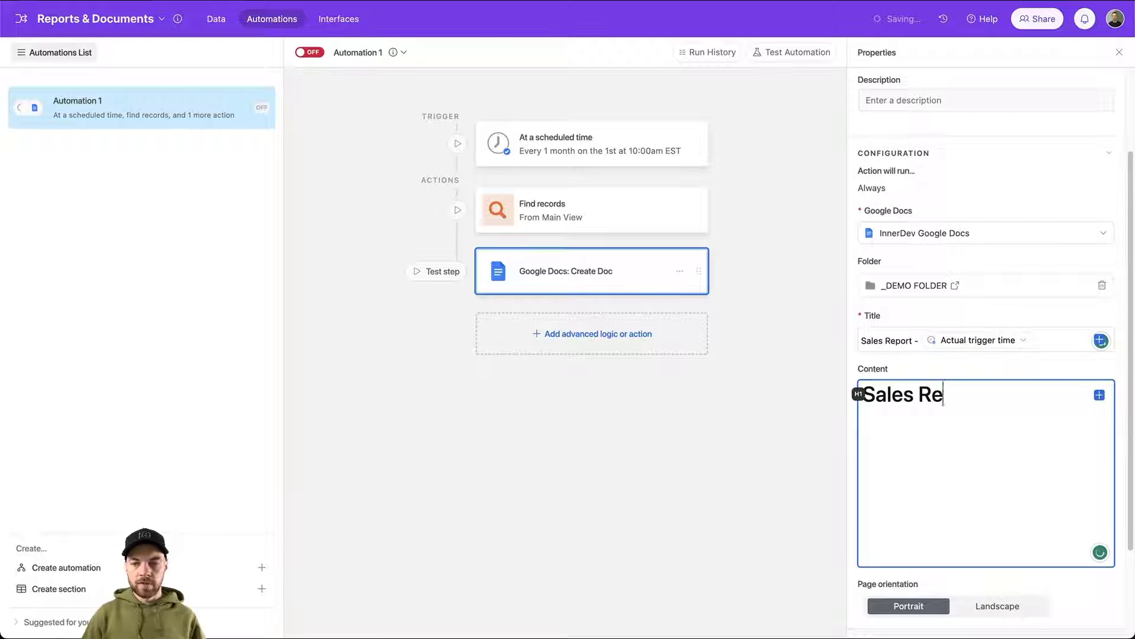
pyautogui.write('port')
pyautogui.click(1100, 394)
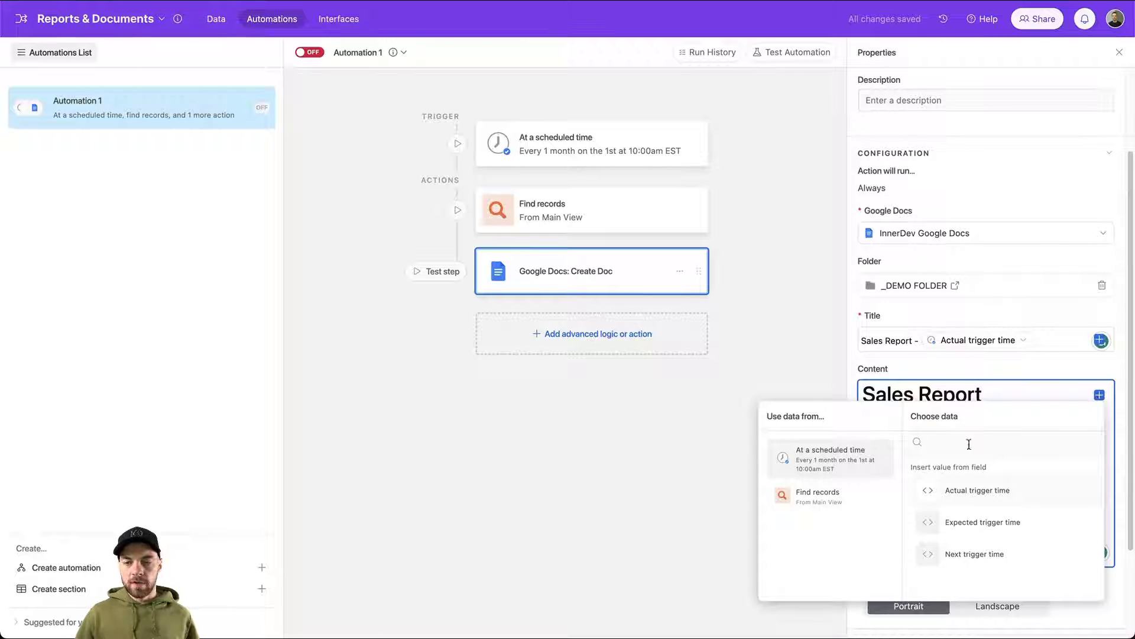
pyautogui.click(975, 492)
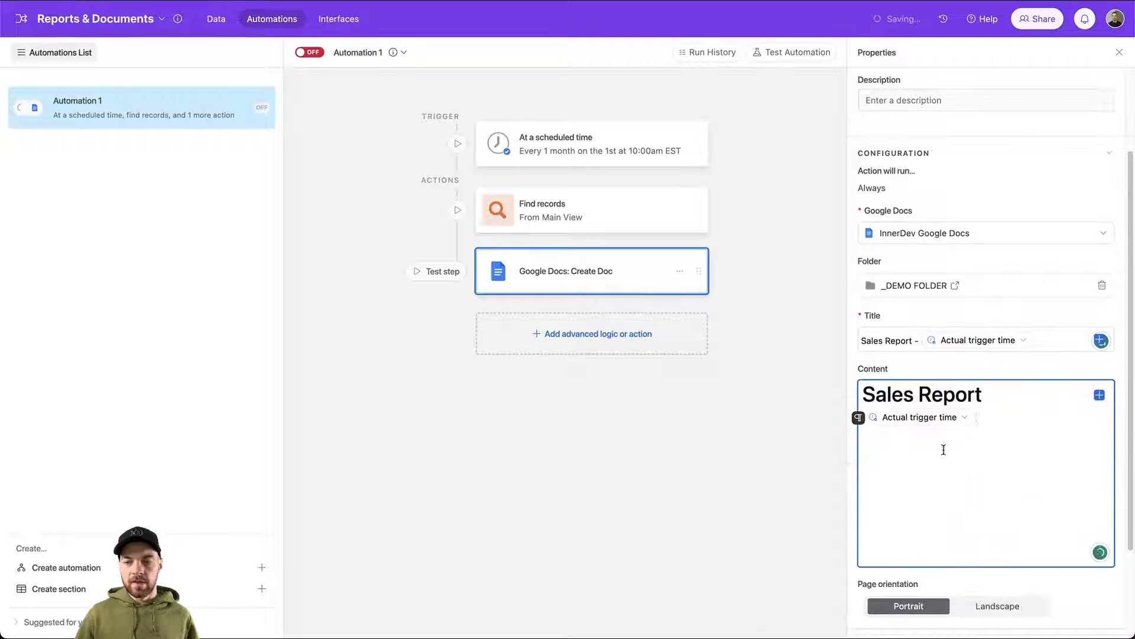
# Insert the found records as a grid with Name, Quota, Closed Amount and % of Quota
pyautogui.click(1100, 395)
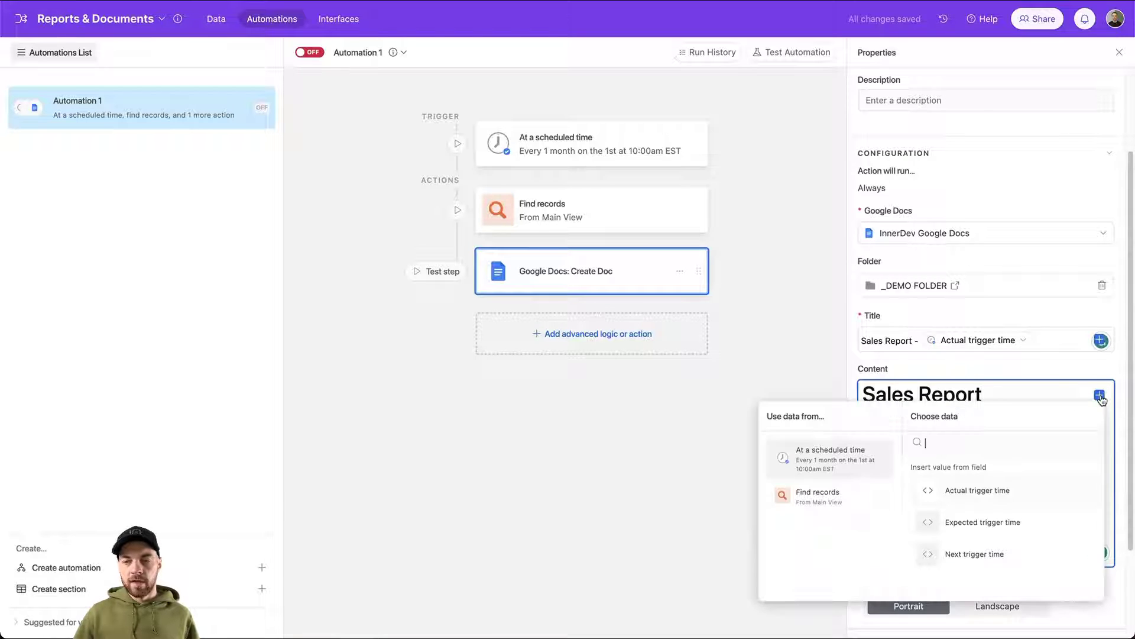
pyautogui.rightClick(805, 501)
pyautogui.click(790, 499)
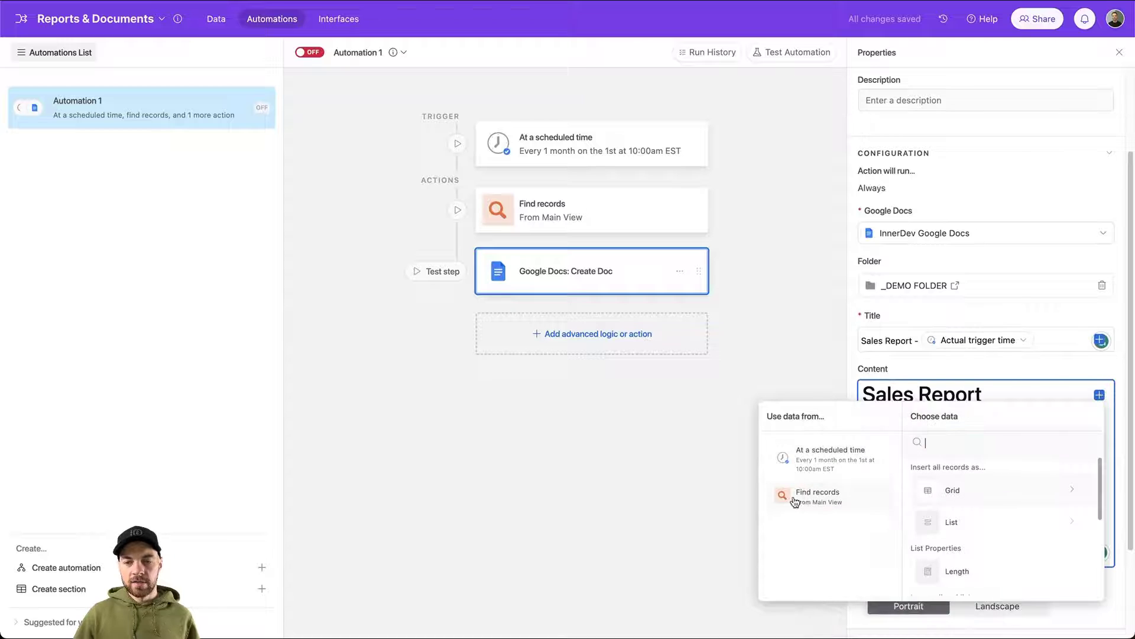
pyautogui.click(954, 489)
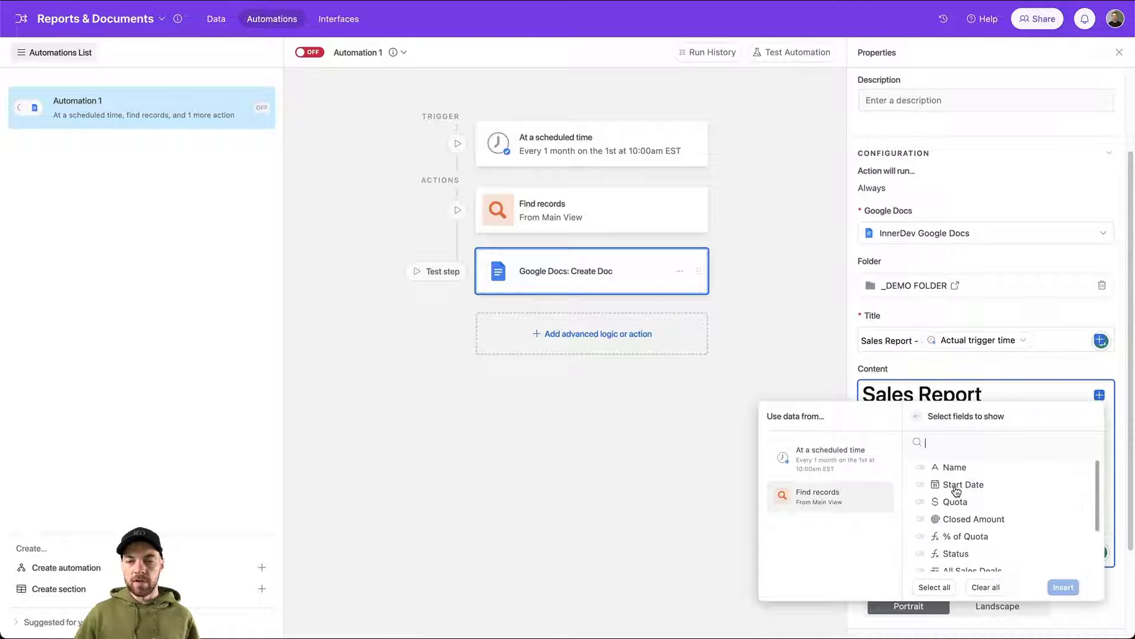
pyautogui.click(921, 468)
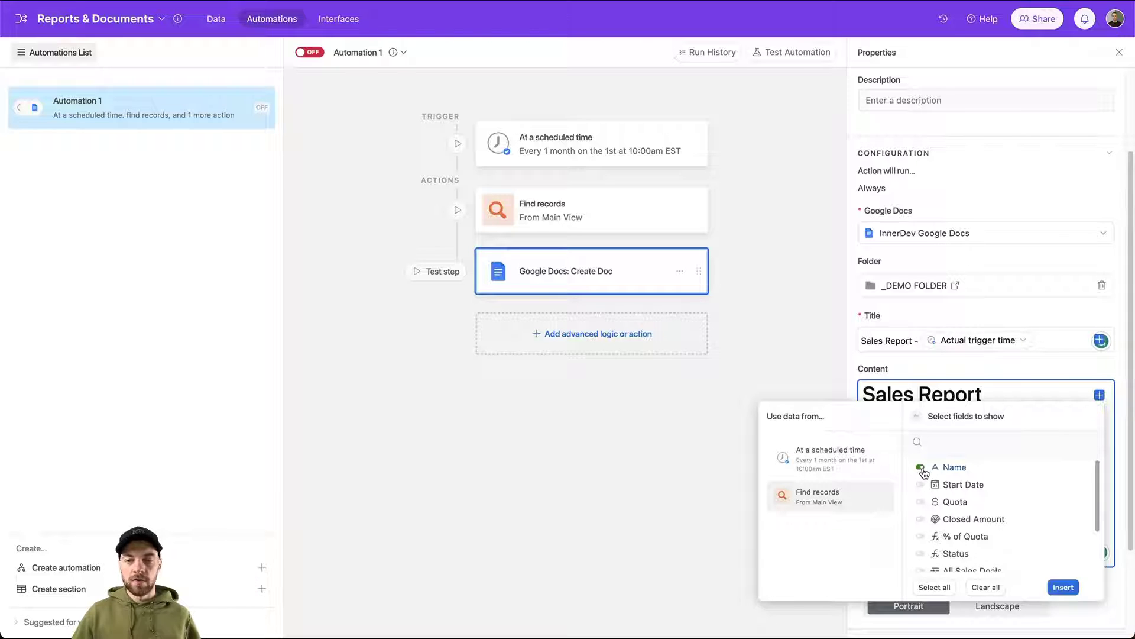
pyautogui.click(921, 503)
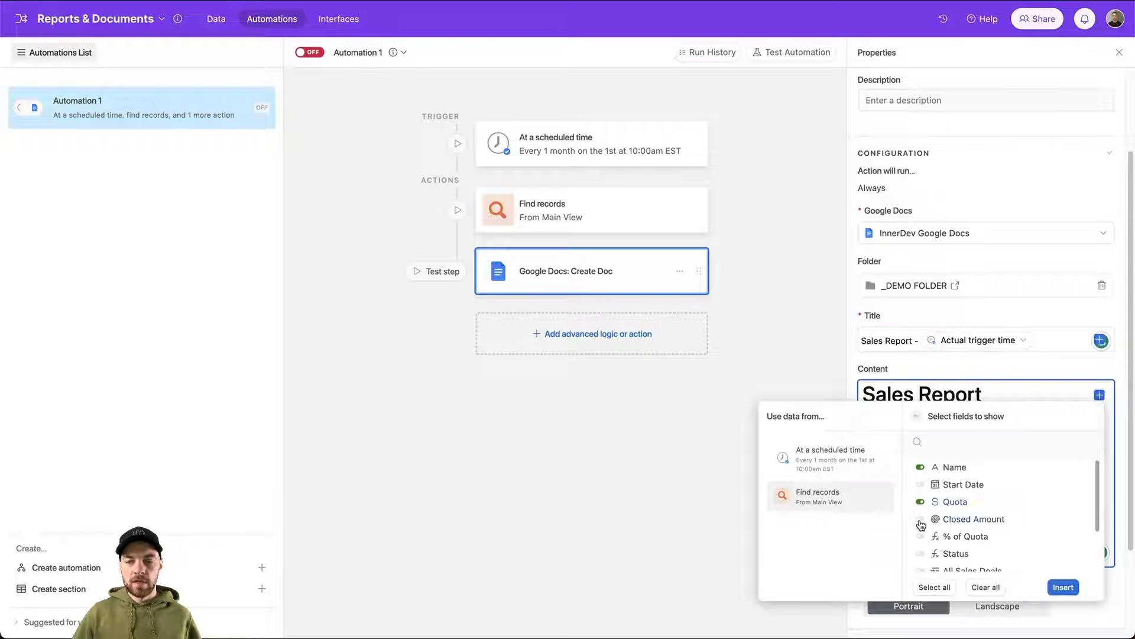
pyautogui.click(922, 520)
pyautogui.scroll(-1, 926, 525)
pyautogui.click(921, 526)
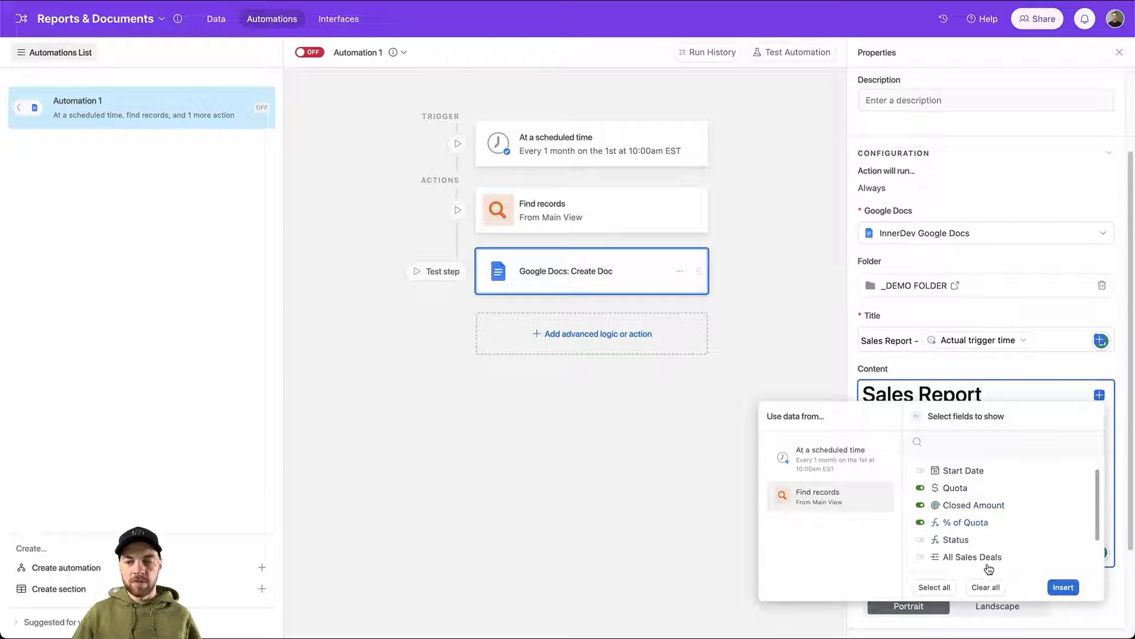
pyautogui.scroll(-2, 988, 569)
pyautogui.scroll(-1, 1014, 537)
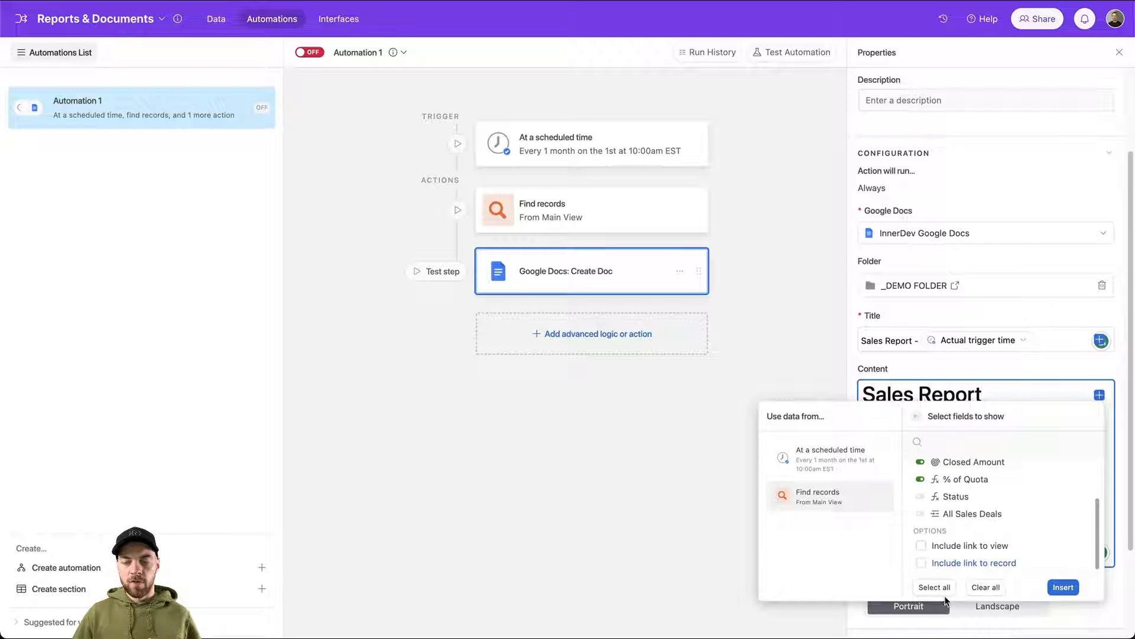
pyautogui.click(1071, 589)
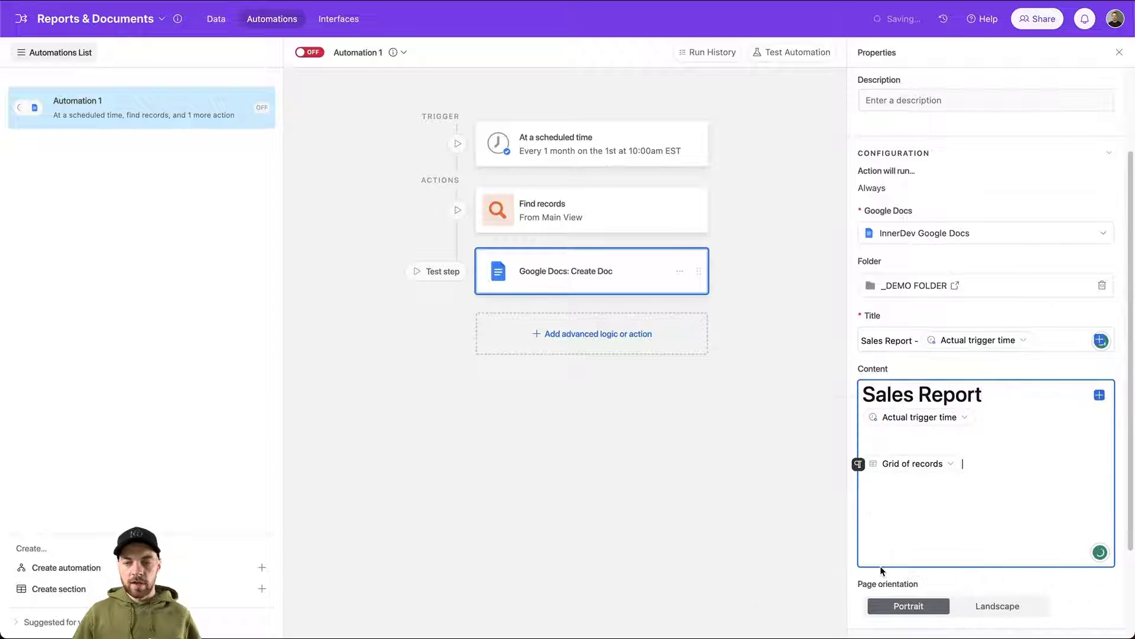
# Test the scheduled trigger and the Find records step on the Sales Reps records
pyautogui.scroll(-2, 907, 514)
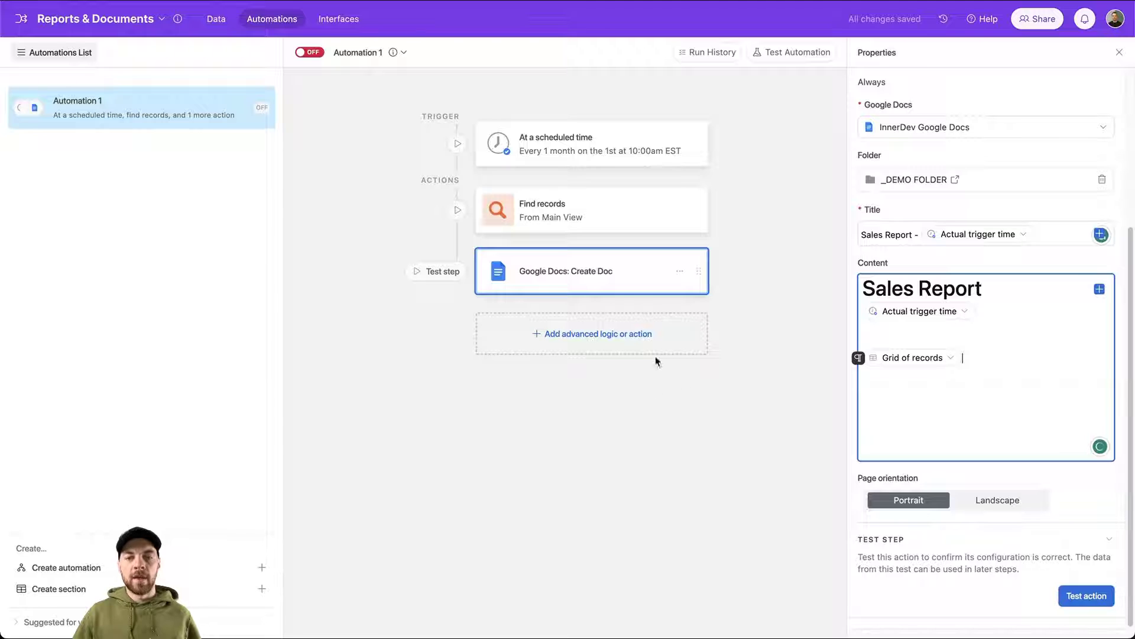
pyautogui.click(731, 481)
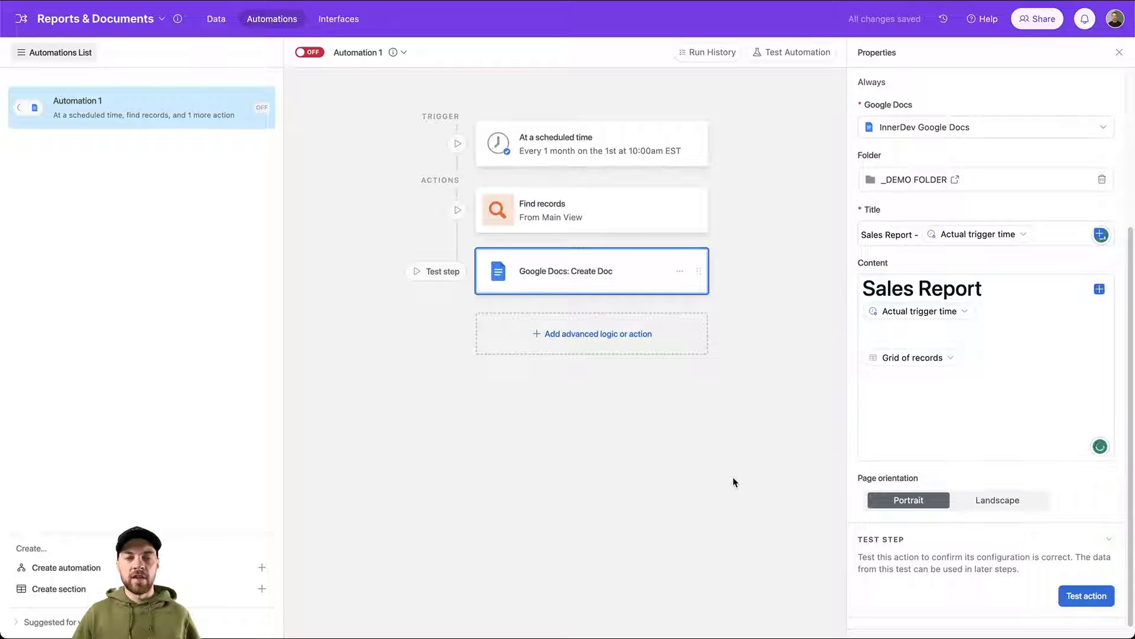
pyautogui.click(595, 149)
pyautogui.click(1075, 462)
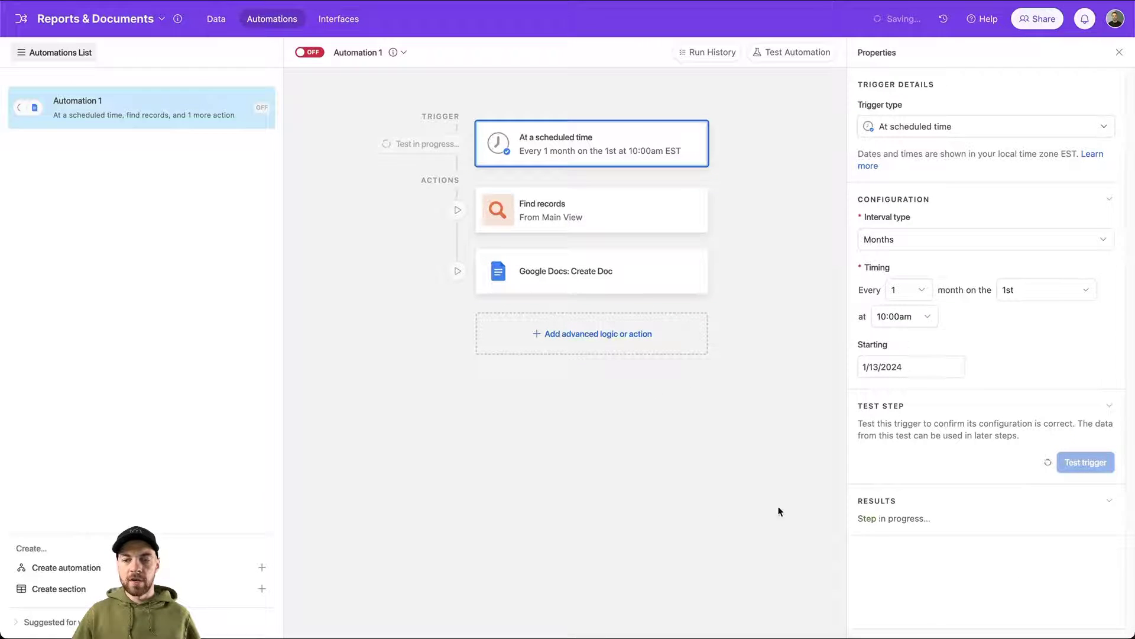
pyautogui.click(593, 212)
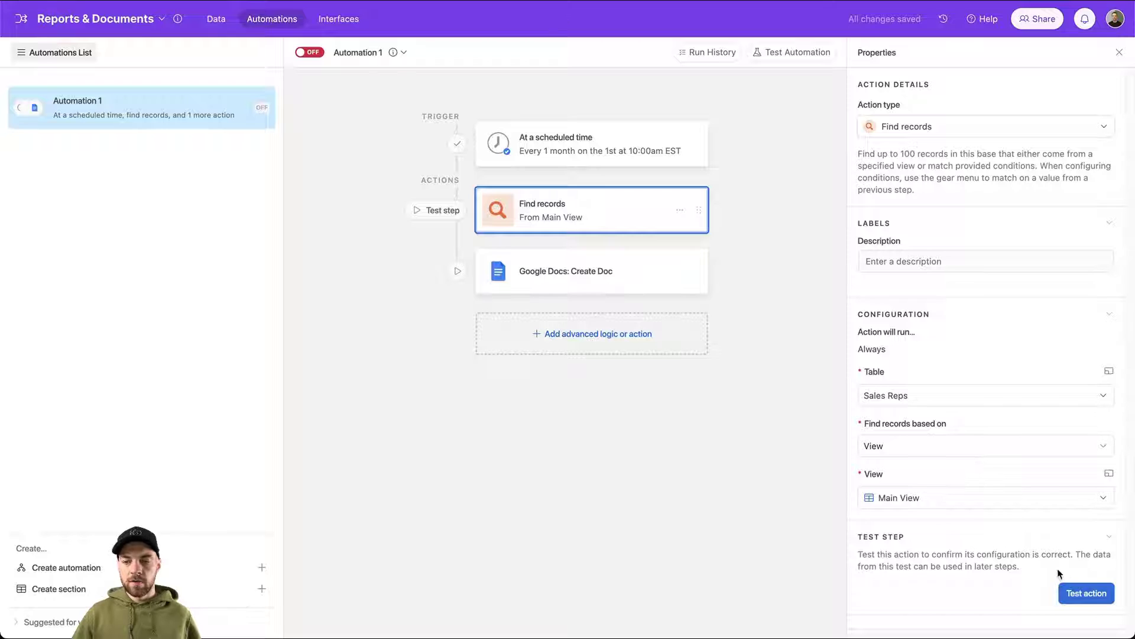
pyautogui.click(1082, 595)
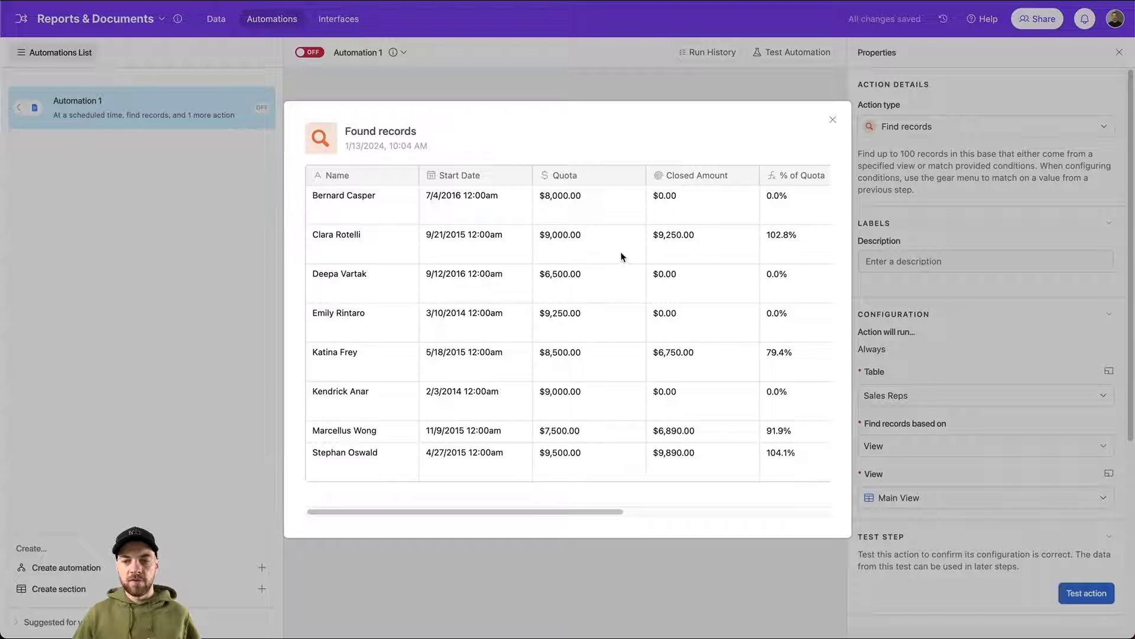
pyautogui.moveTo(440, 511); pyautogui.dragTo(633, 518)
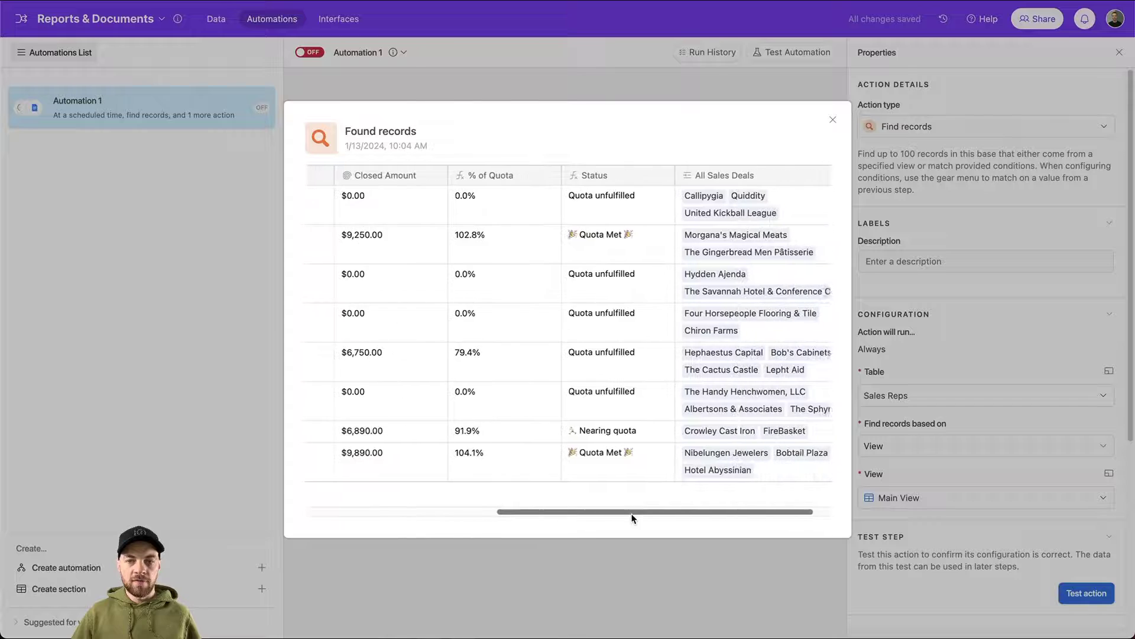
pyautogui.click(831, 120)
# Test the Create Google Doc step and select the created document's URL
pyautogui.click(608, 275)
pyautogui.scroll(-4, 976, 532)
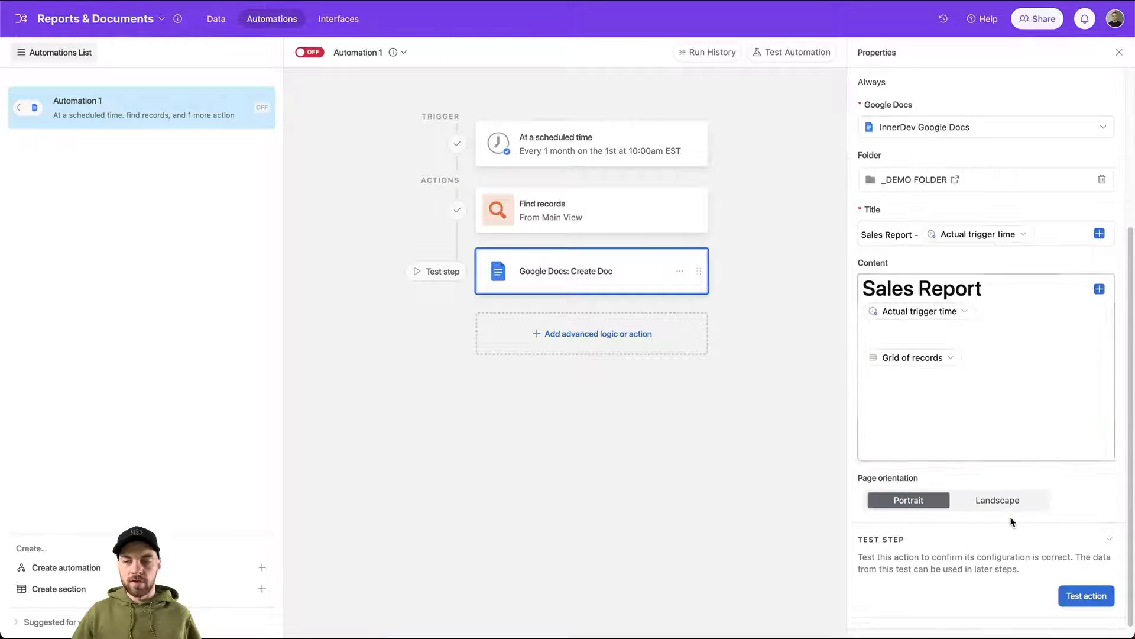
pyautogui.click(1086, 597)
pyautogui.scroll(-5, 956, 416)
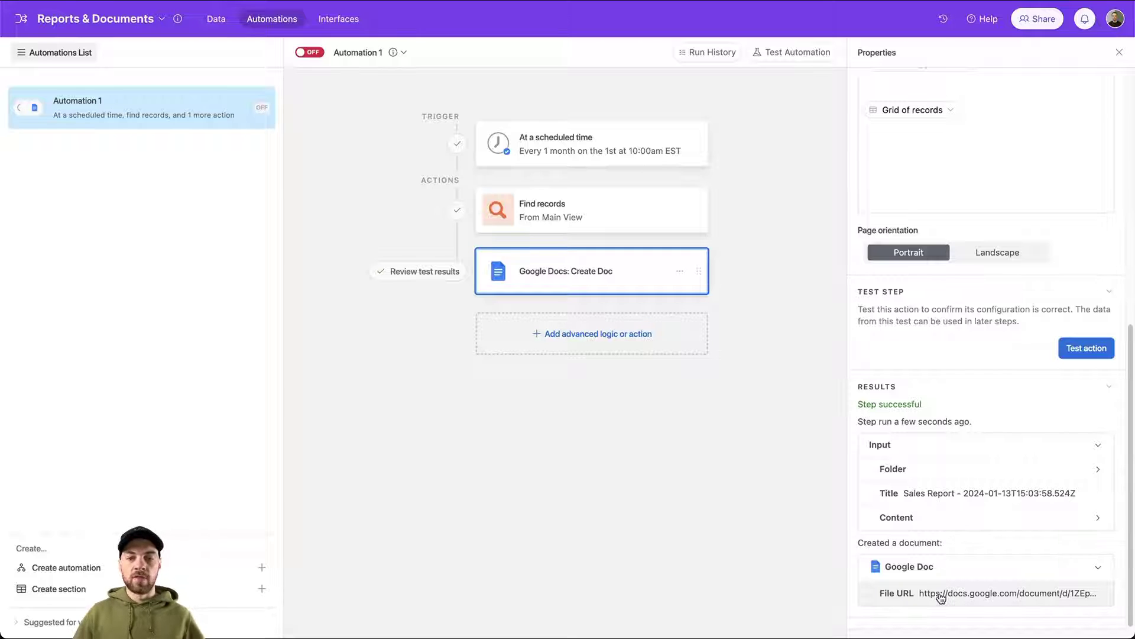
pyautogui.moveTo(953, 606); pyautogui.dragTo(902, 587)
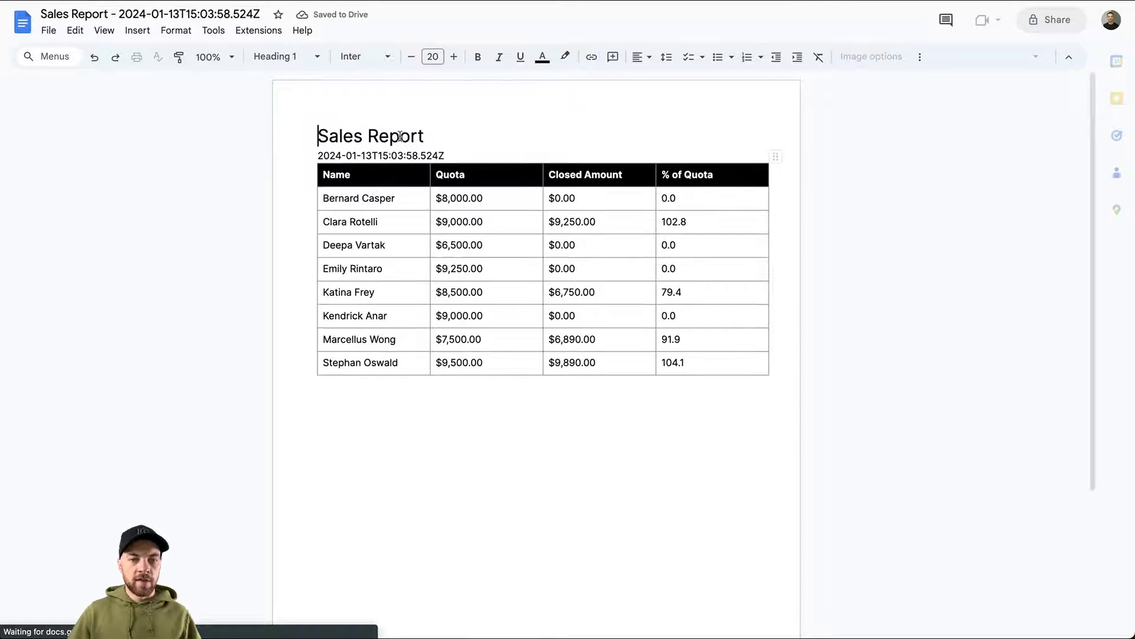
# Inspect the generated doc's Sales Report heading and date line, then scroll to the records table
pyautogui.click(431, 135)
pyautogui.tripleClick(432, 135)
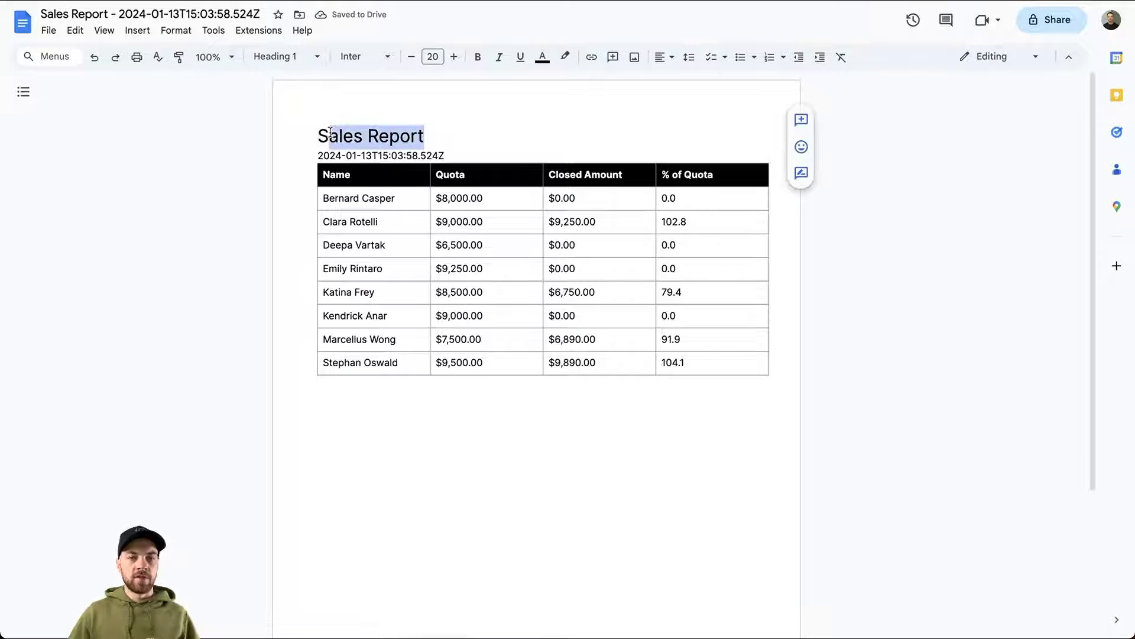
pyautogui.click(434, 114)
pyautogui.moveTo(451, 152); pyautogui.dragTo(309, 153)
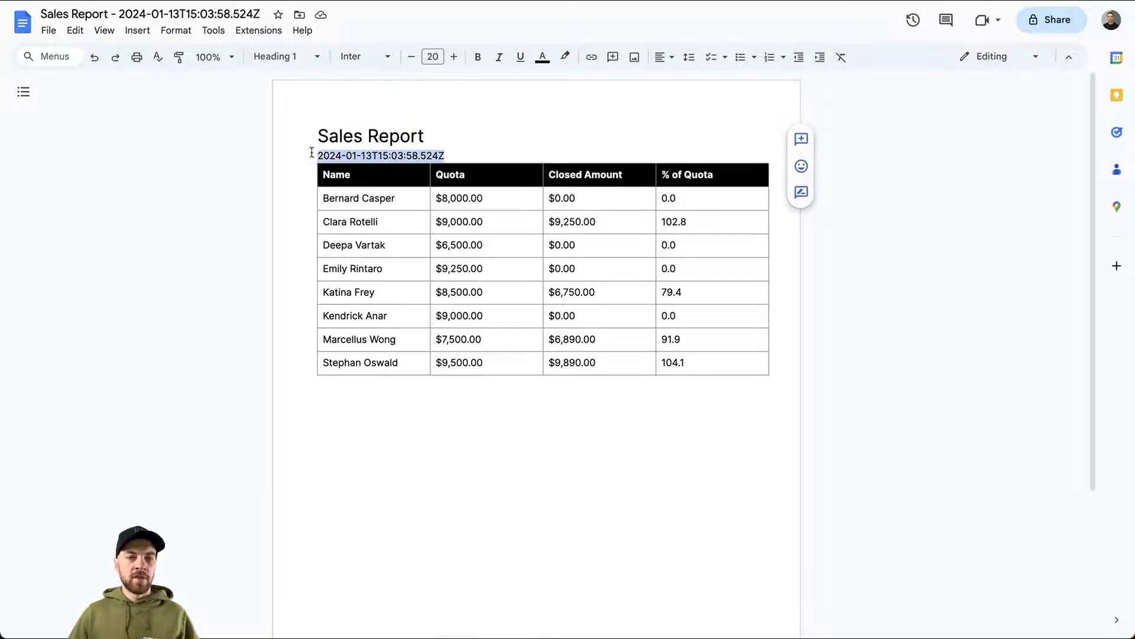
pyautogui.click(451, 138)
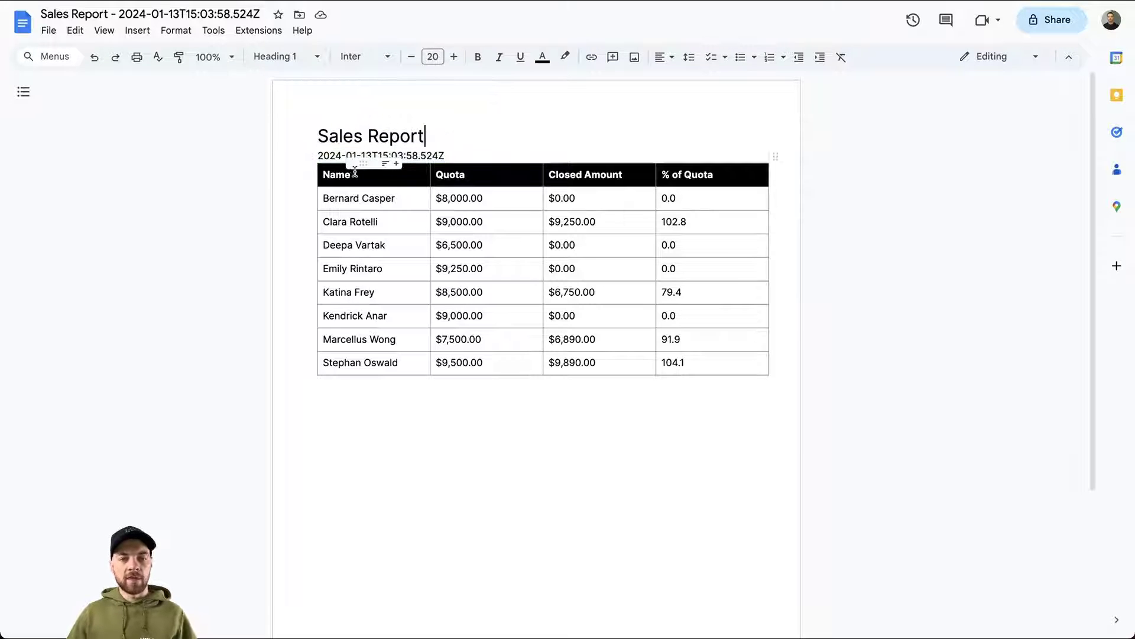
pyautogui.scroll(-1, 496, 222)
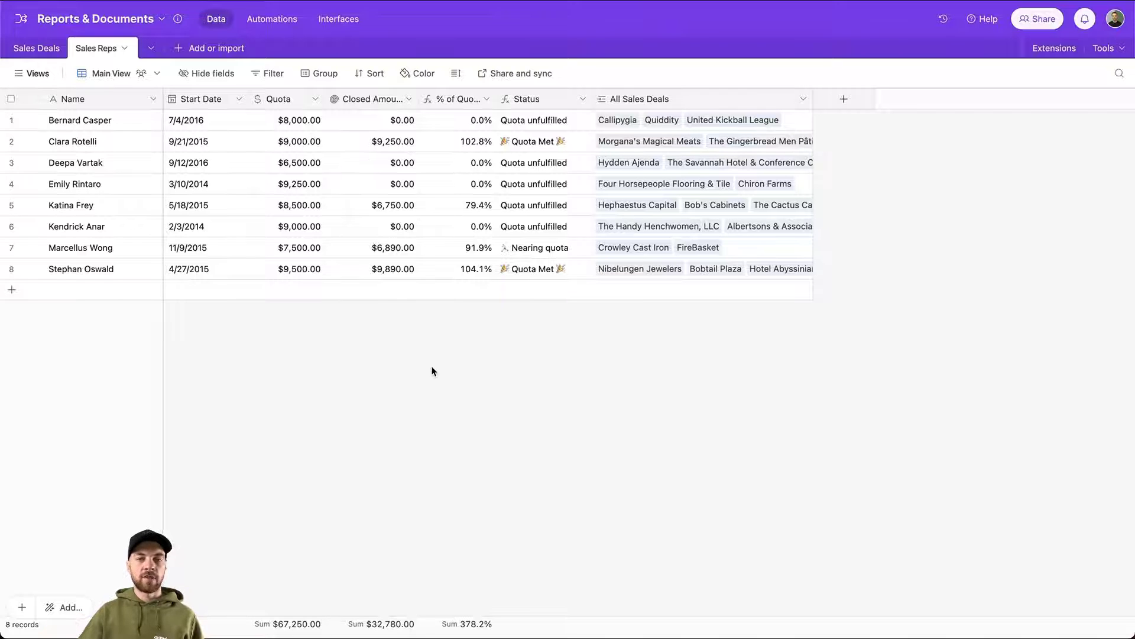
pyautogui.click(269, 19)
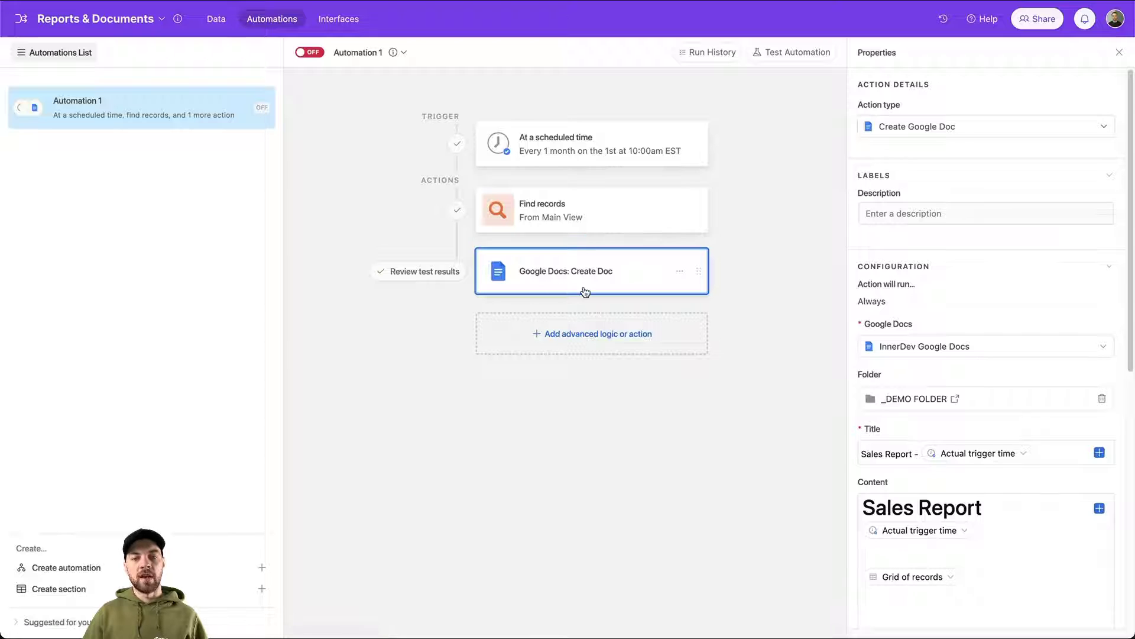
pyautogui.click(214, 20)
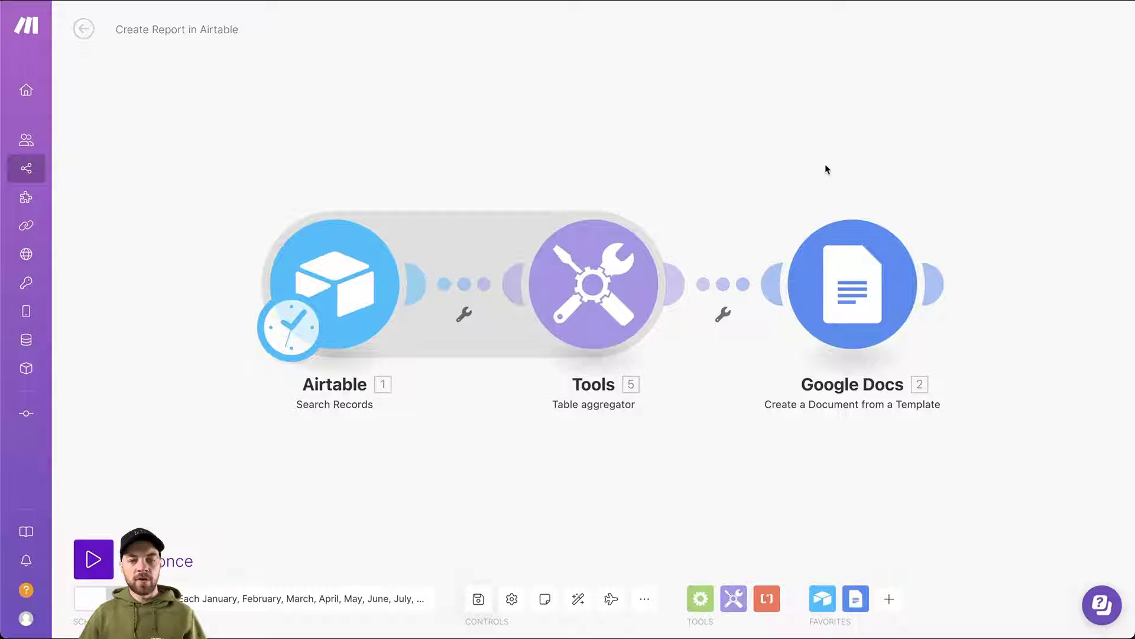
pyautogui.moveTo(502, 448); pyautogui.dragTo(516, 448)
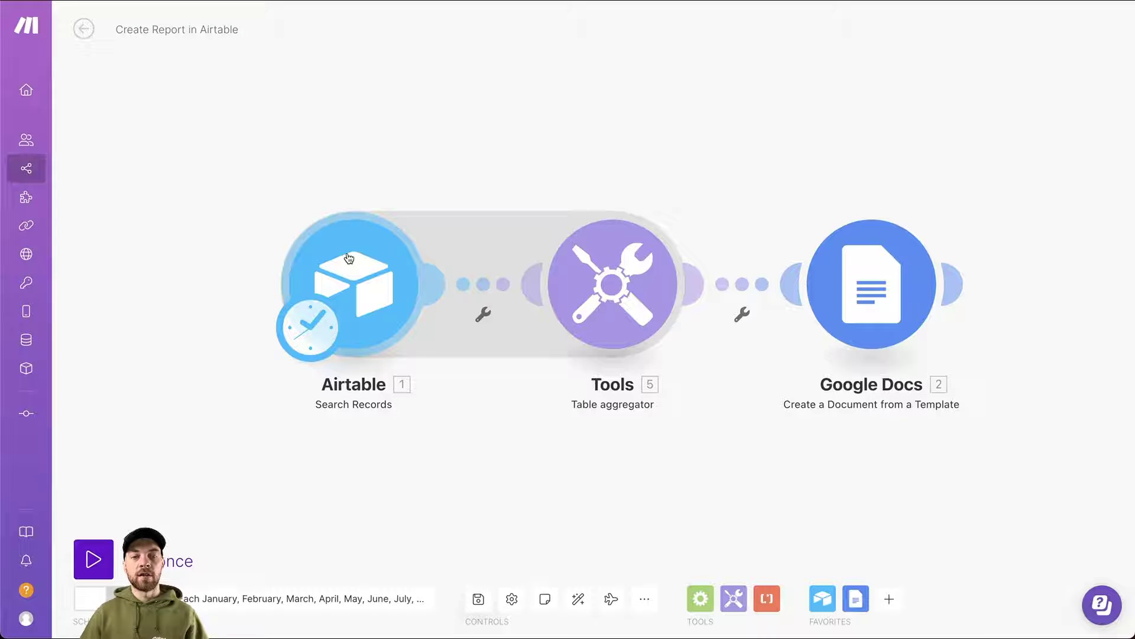
pyautogui.click(371, 248)
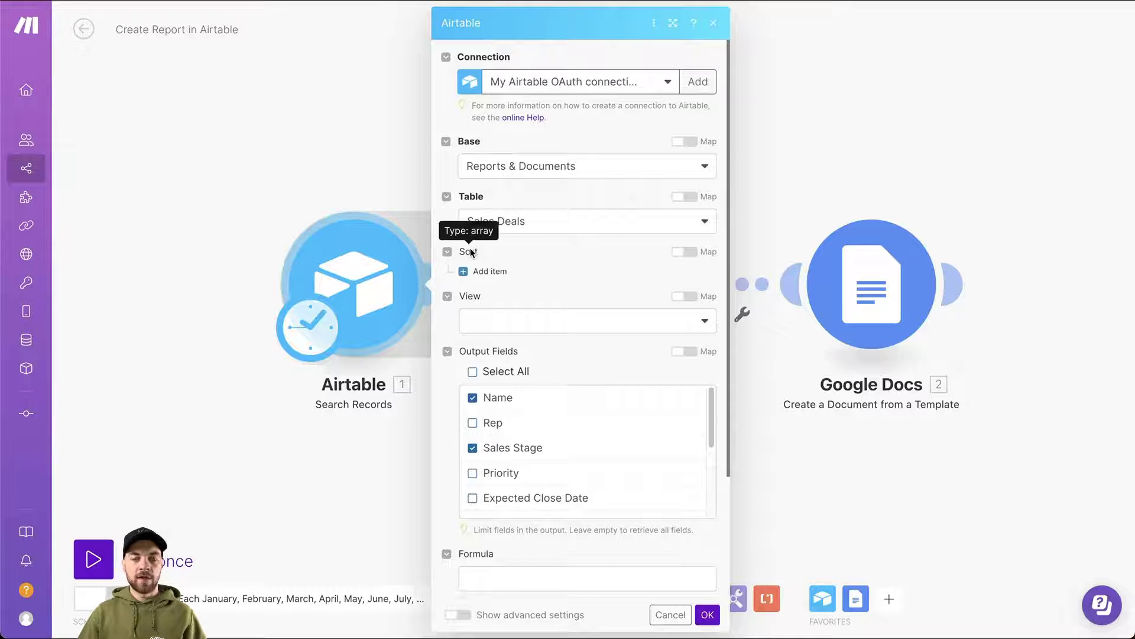
pyautogui.scroll(-1, 479, 396)
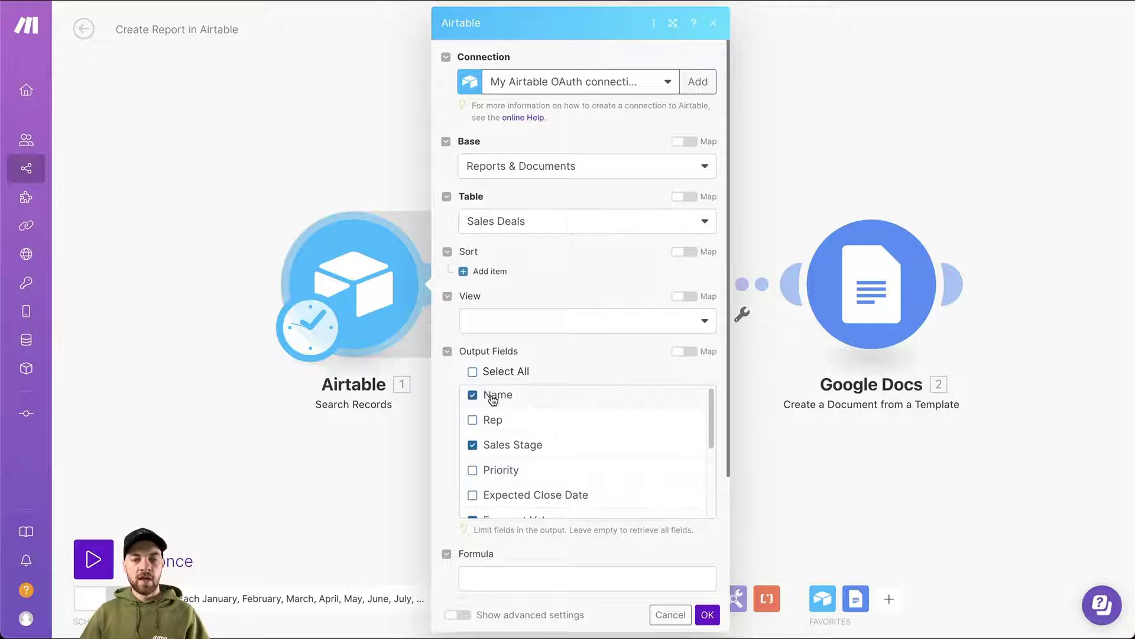
pyautogui.scroll(1, 485, 405)
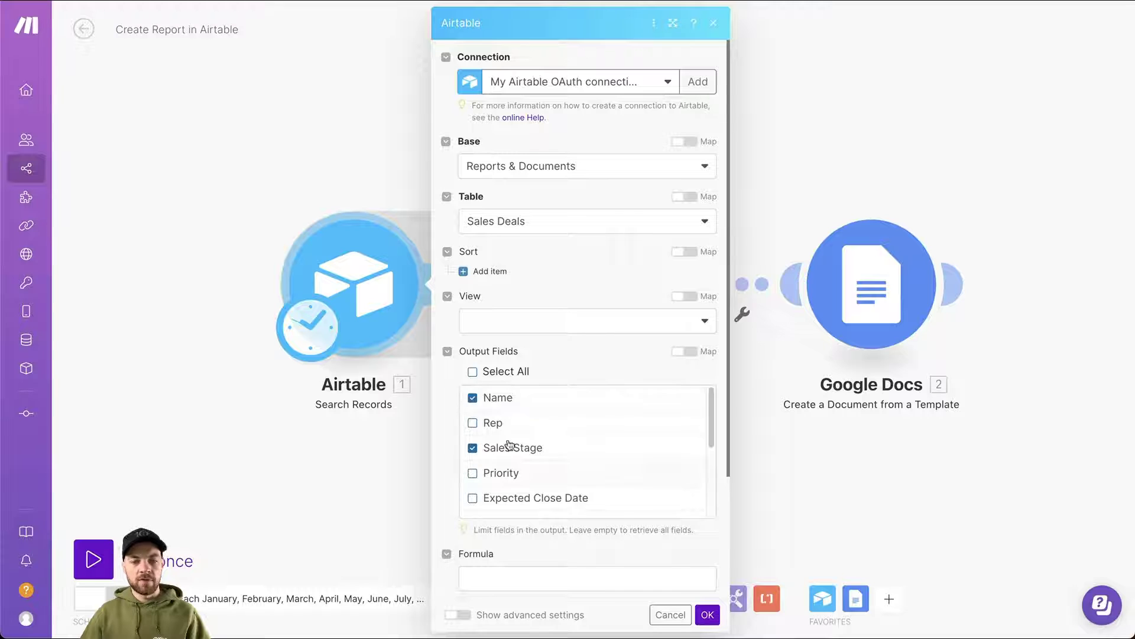
pyautogui.scroll(-1, 504, 432)
pyautogui.scroll(-5, 504, 432)
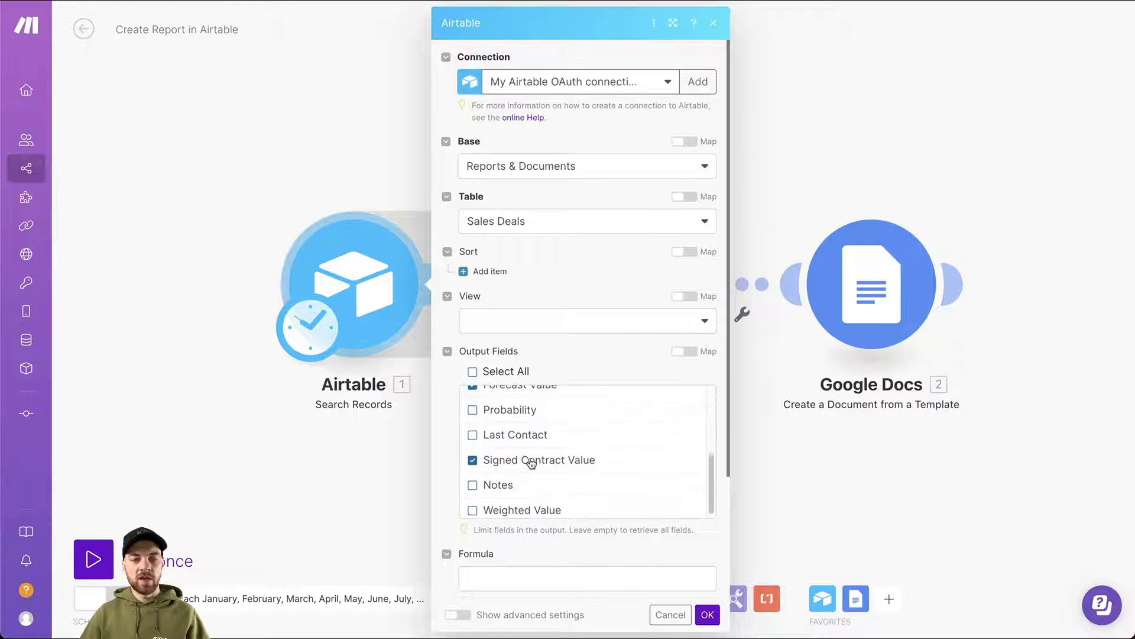
pyautogui.scroll(-1, 497, 451)
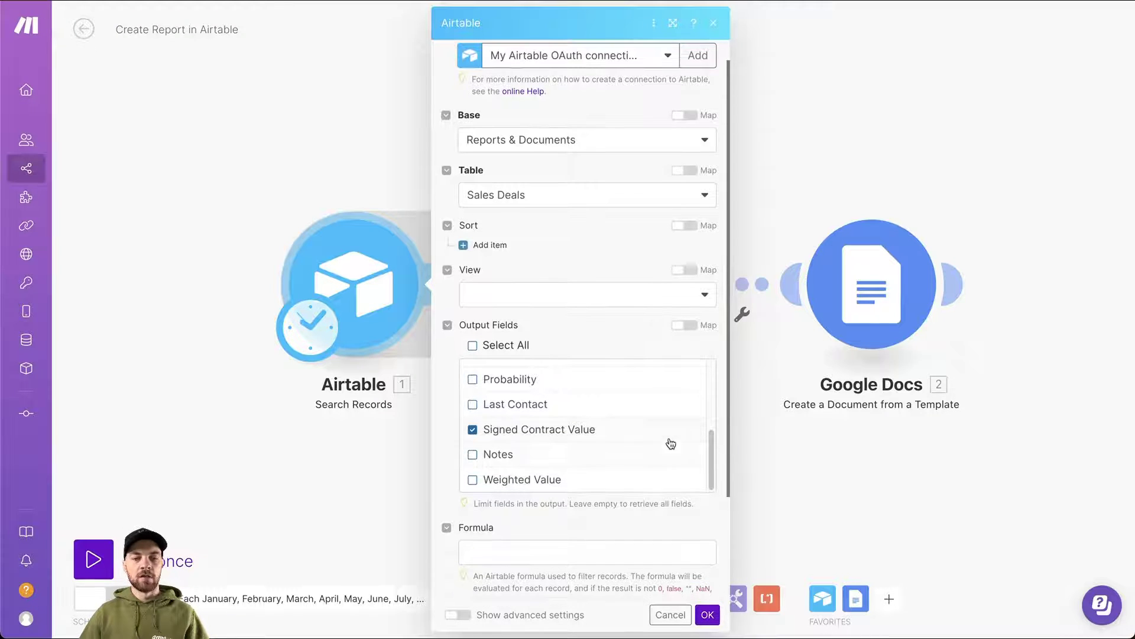
pyautogui.scroll(-1, 540, 438)
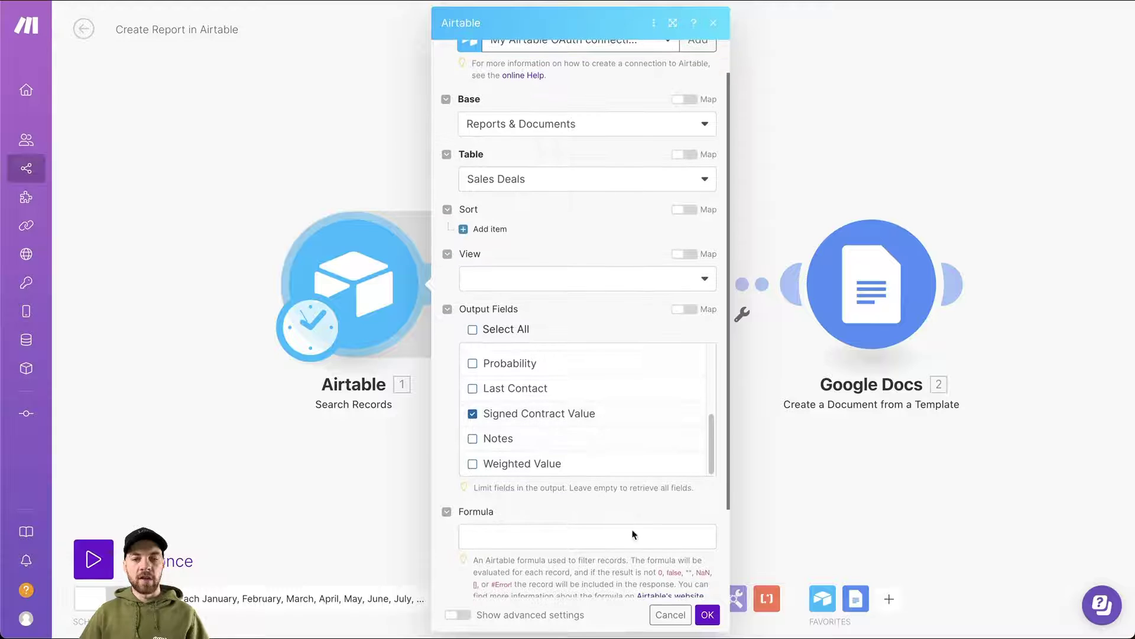
pyautogui.click(707, 614)
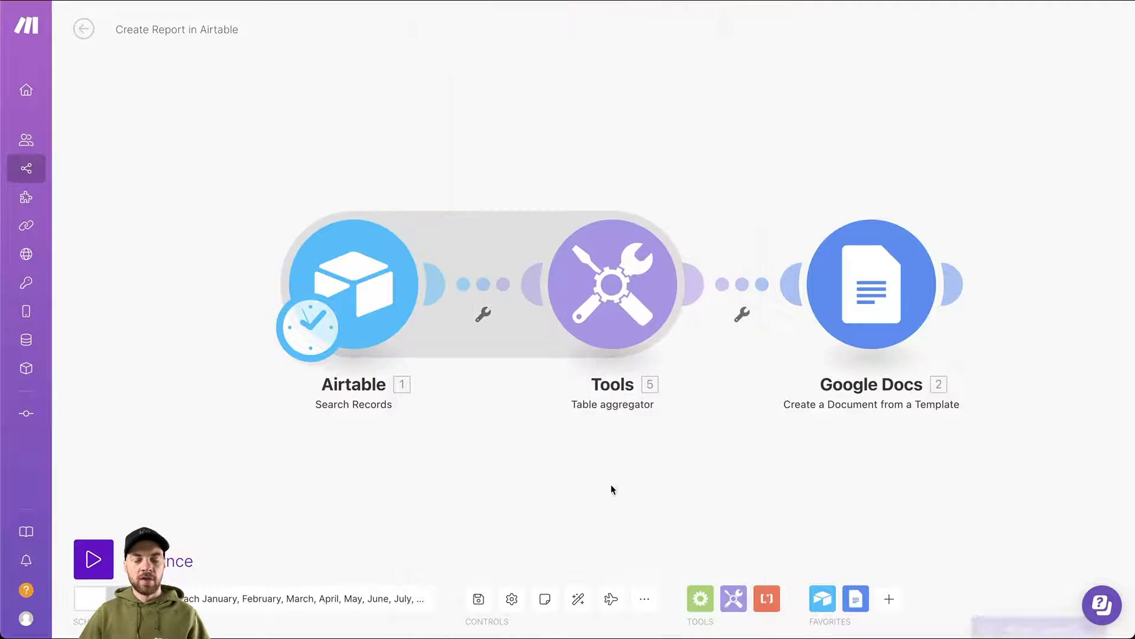
pyautogui.click(289, 331)
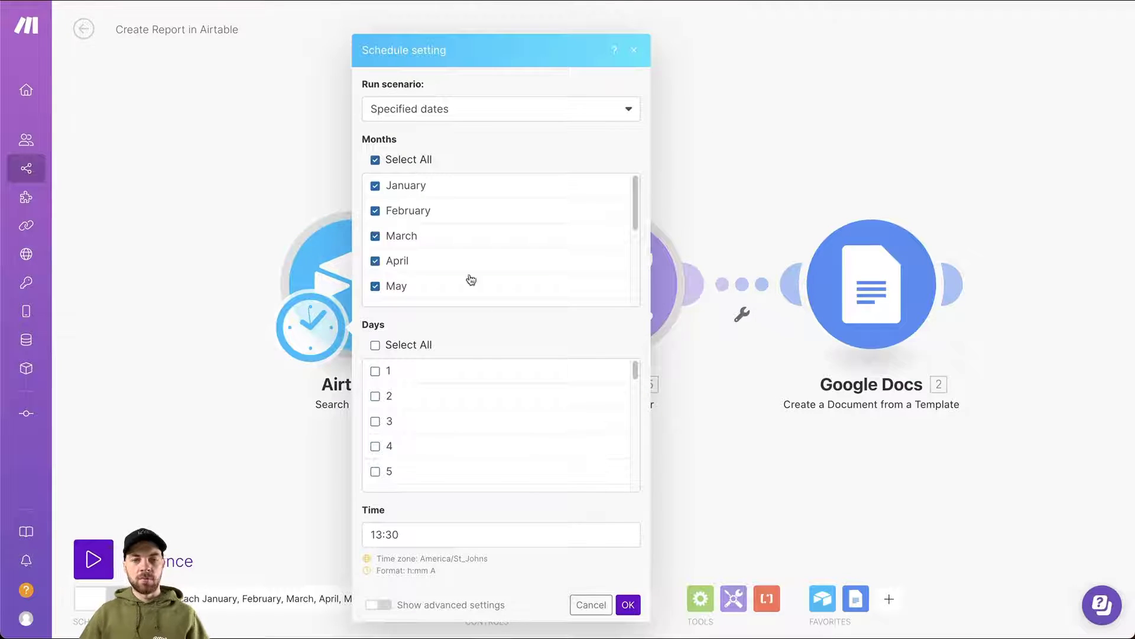
pyautogui.scroll(-1, 374, 267)
pyautogui.scroll(-3, 390, 260)
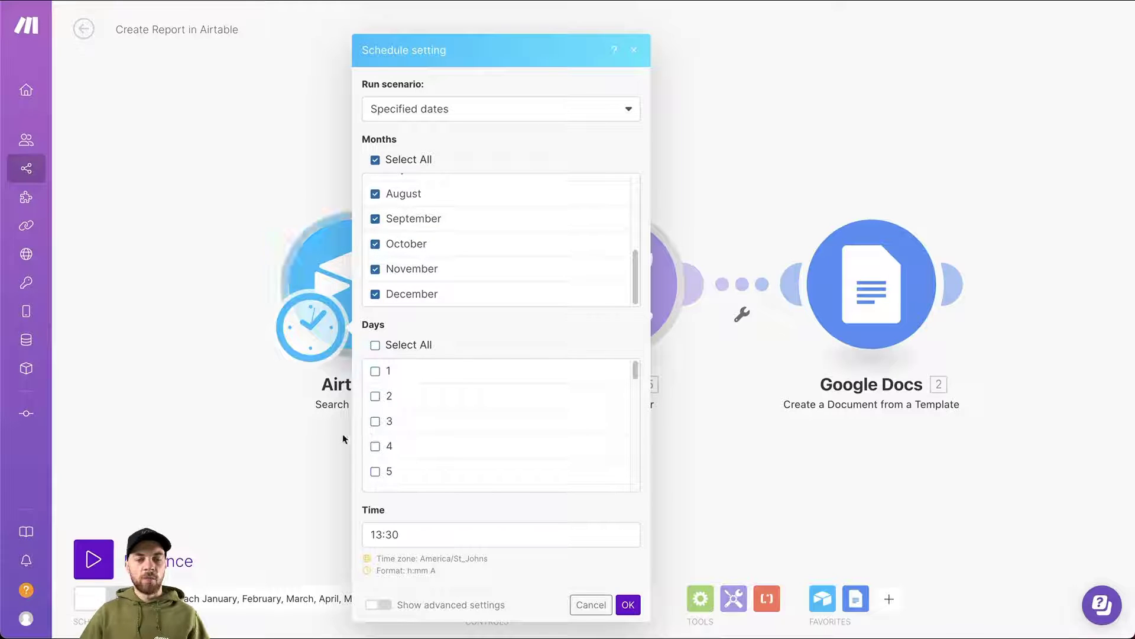
pyautogui.click(588, 612)
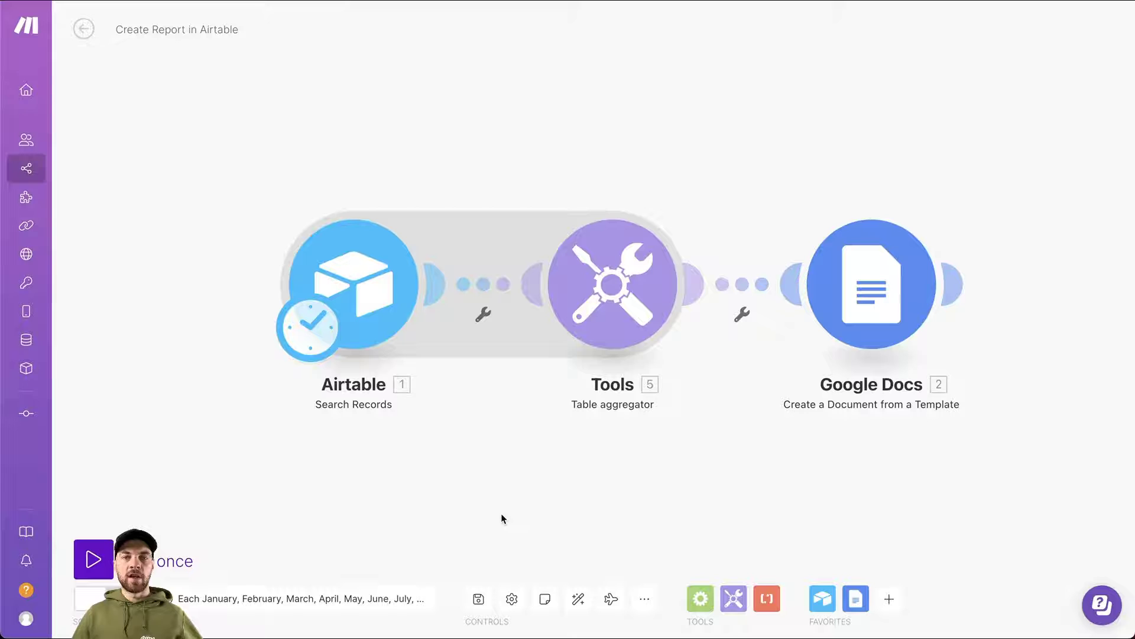
# Dismiss the Airtable module menu and switch to the Report Demo template window
pyautogui.rightClick(376, 252)
pyautogui.click(187, 383)
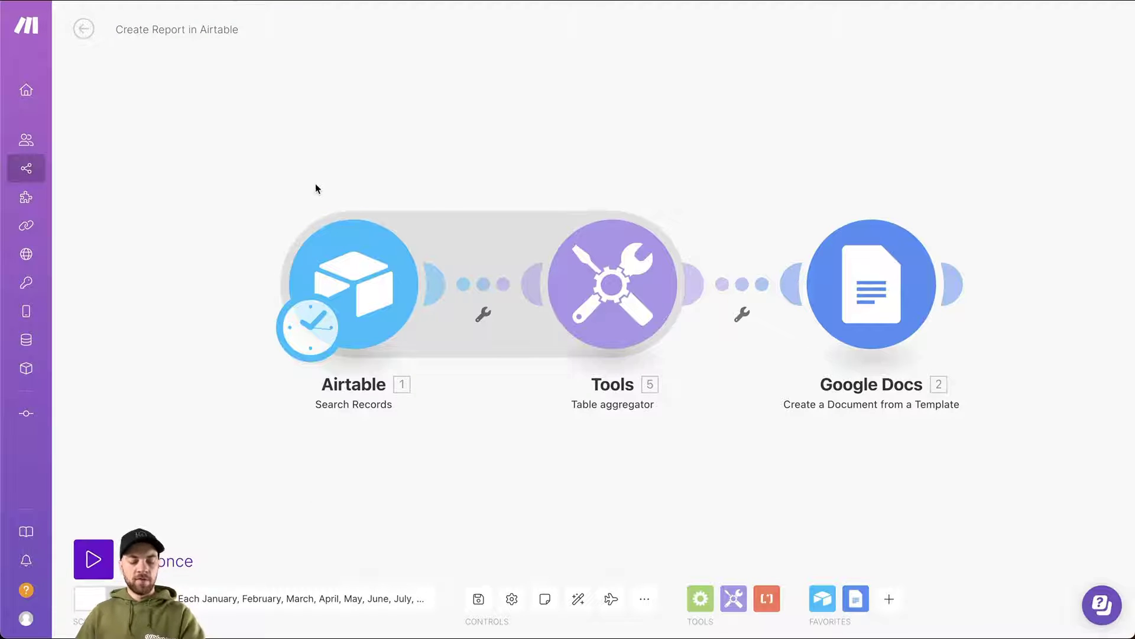
pyautogui.hotkey('ctrl', 'Up')
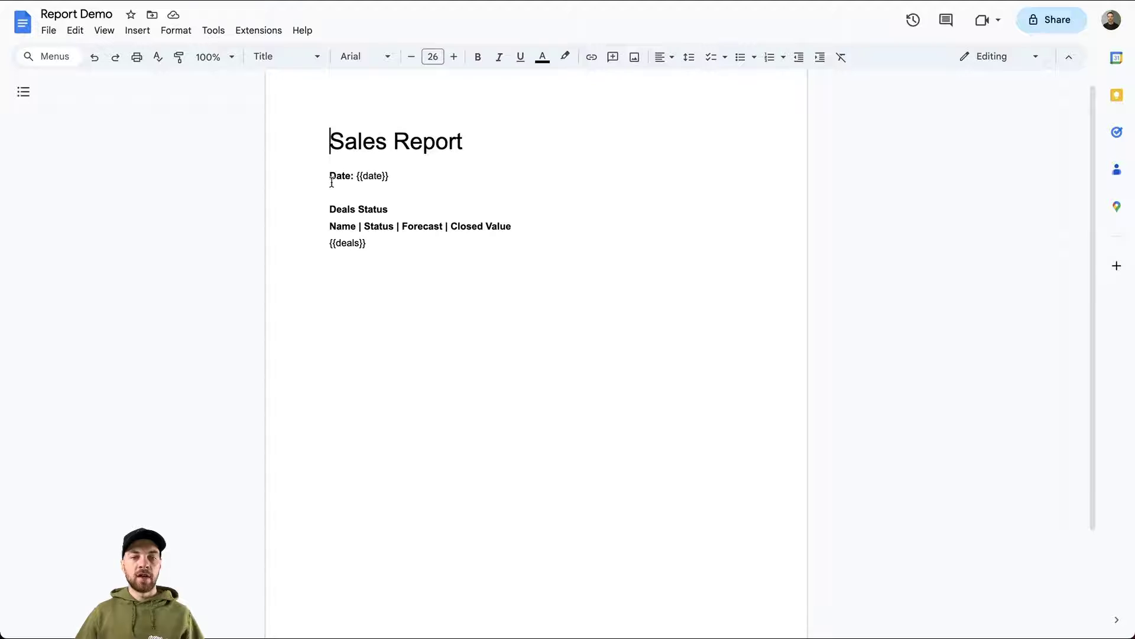
pyautogui.click(388, 176)
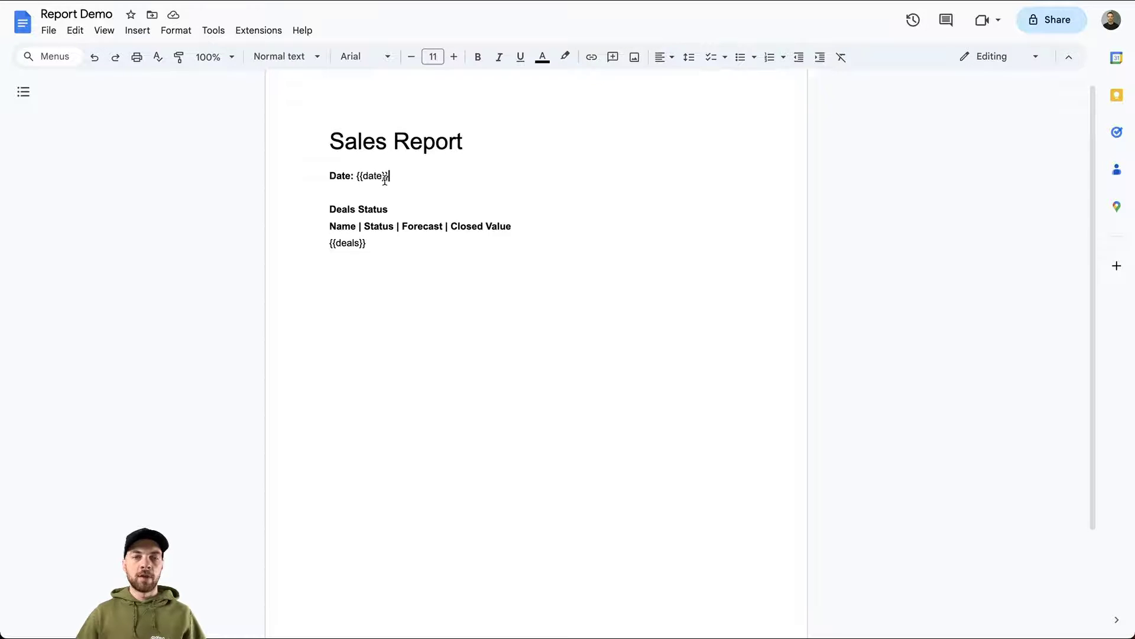
pyautogui.doubleClick(365, 177)
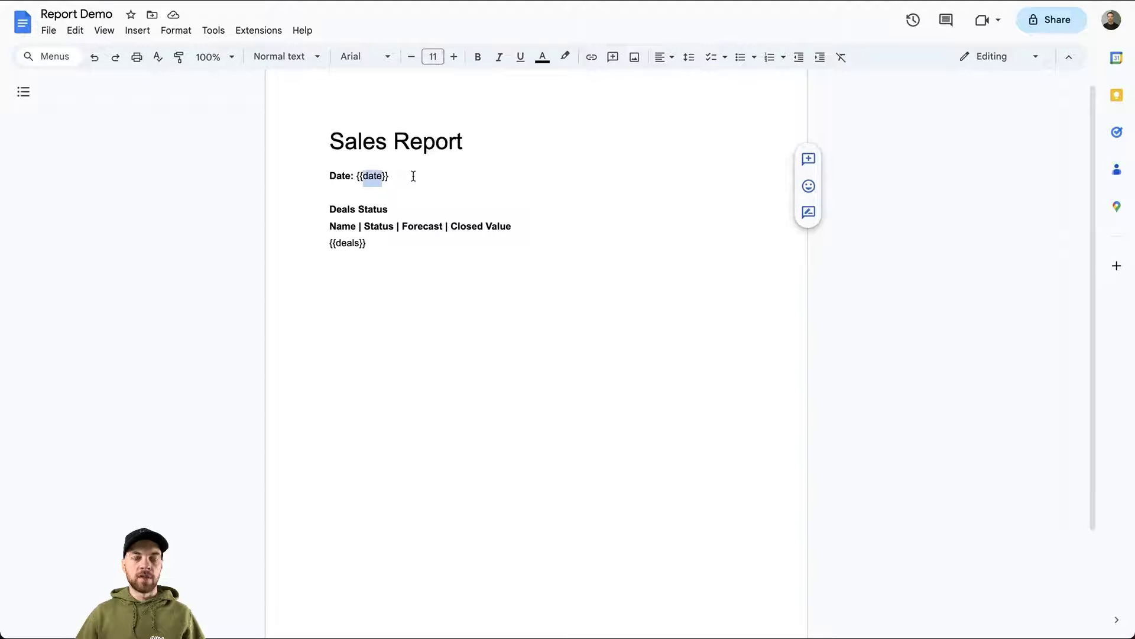
pyautogui.press('Right')
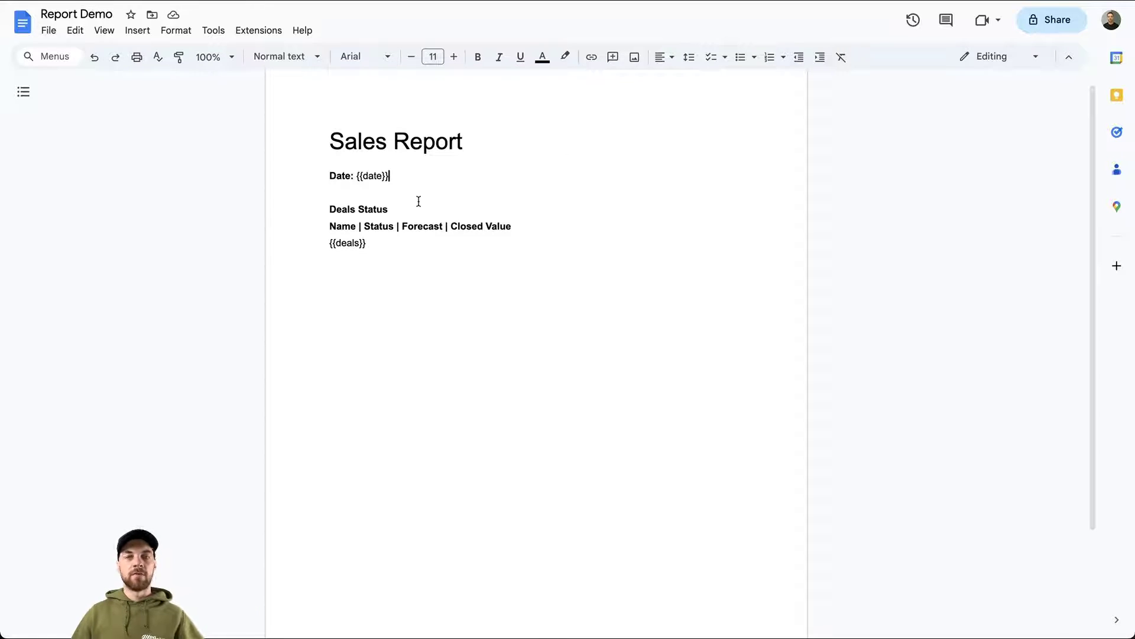
pyautogui.scroll(-1, 419, 200)
pyautogui.click(405, 174)
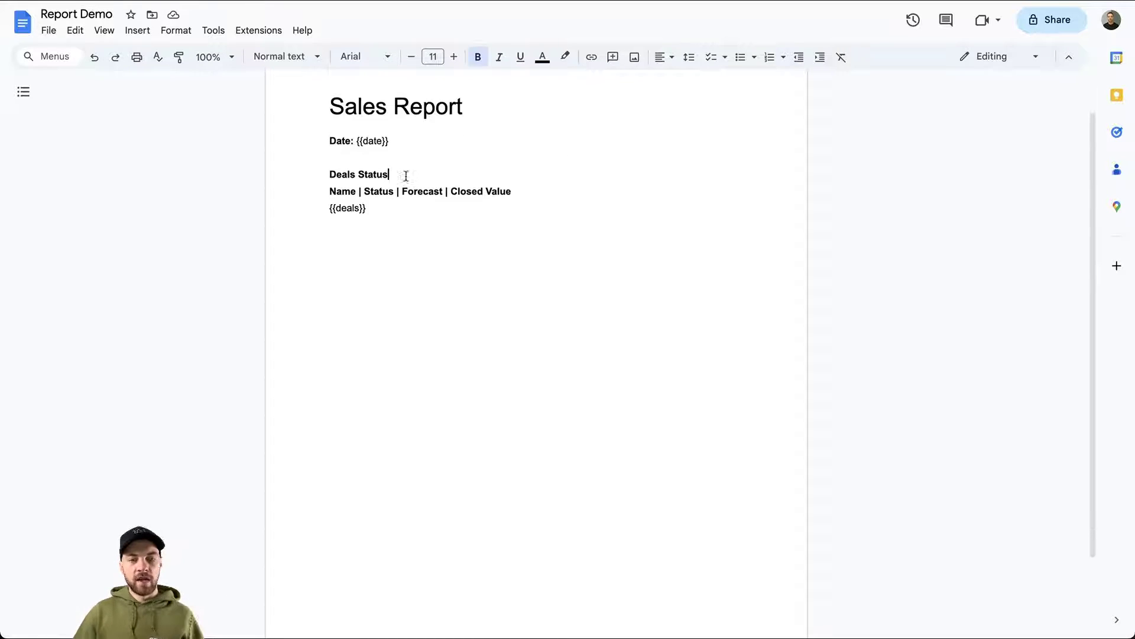
pyautogui.moveTo(330, 190); pyautogui.dragTo(516, 194)
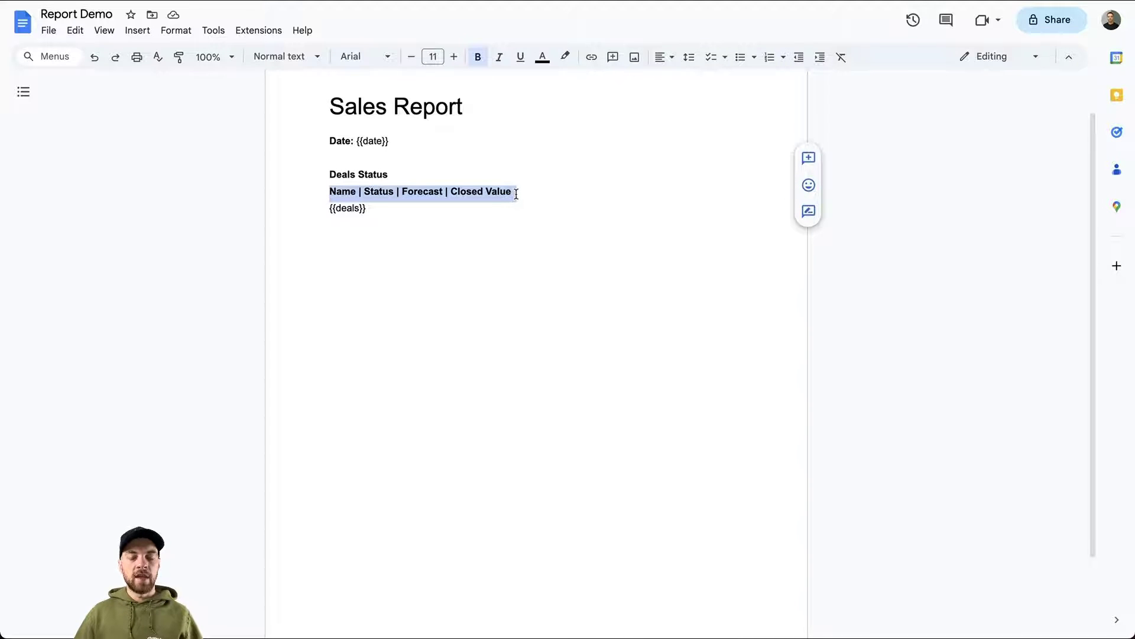
pyautogui.click(434, 214)
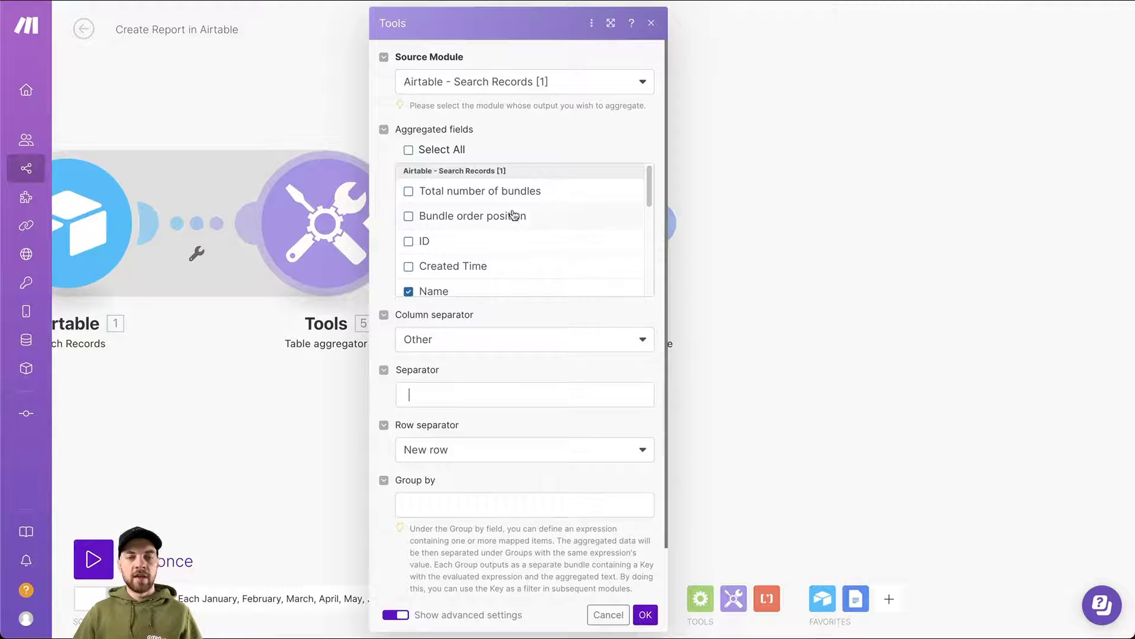
# Set the table aggregator's column separator to Other with '||' and confirm it
pyautogui.moveTo(649, 195); pyautogui.dragTo(637, 254)
pyautogui.scroll(-3, 637, 254)
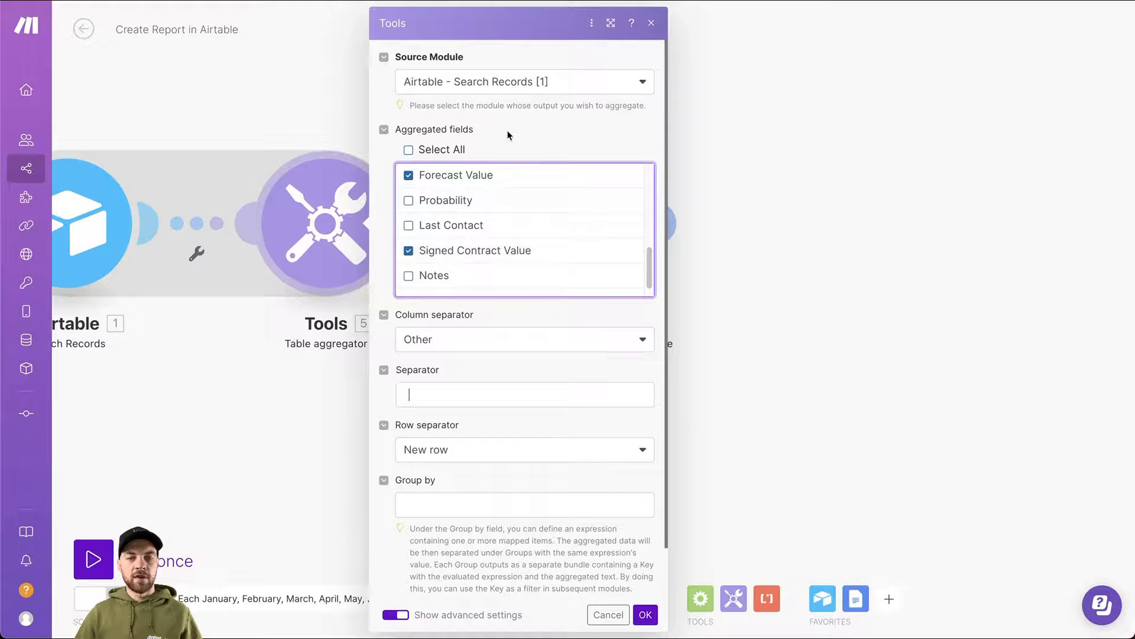
pyautogui.click(440, 349)
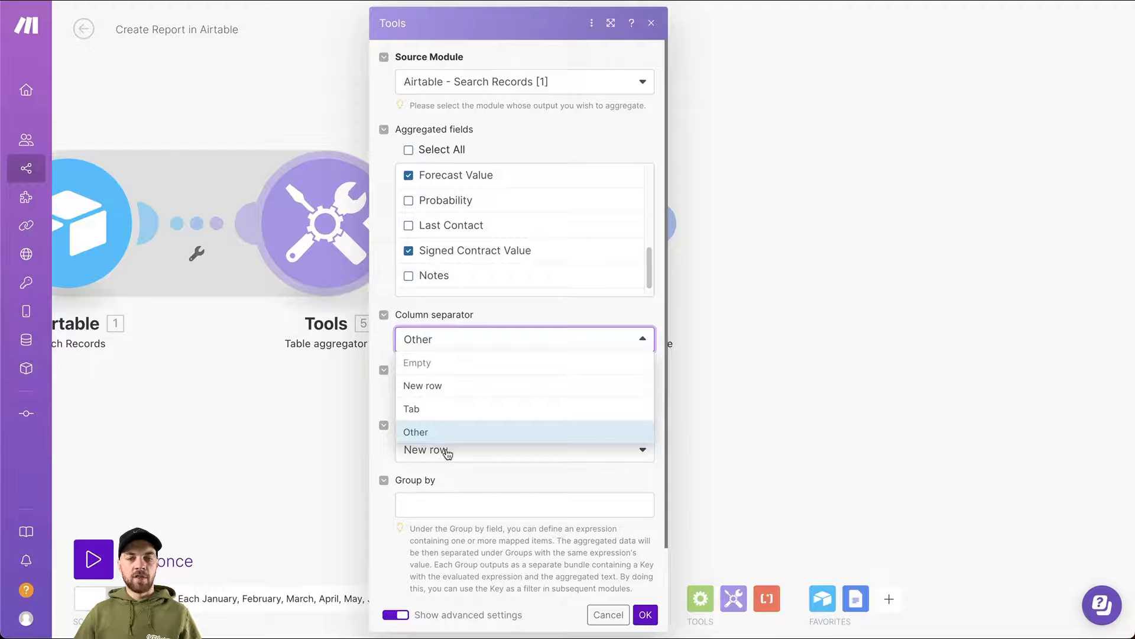
pyautogui.click(444, 432)
pyautogui.click(425, 395)
pyautogui.write('|')
pyautogui.moveTo(425, 396); pyautogui.dragTo(392, 402)
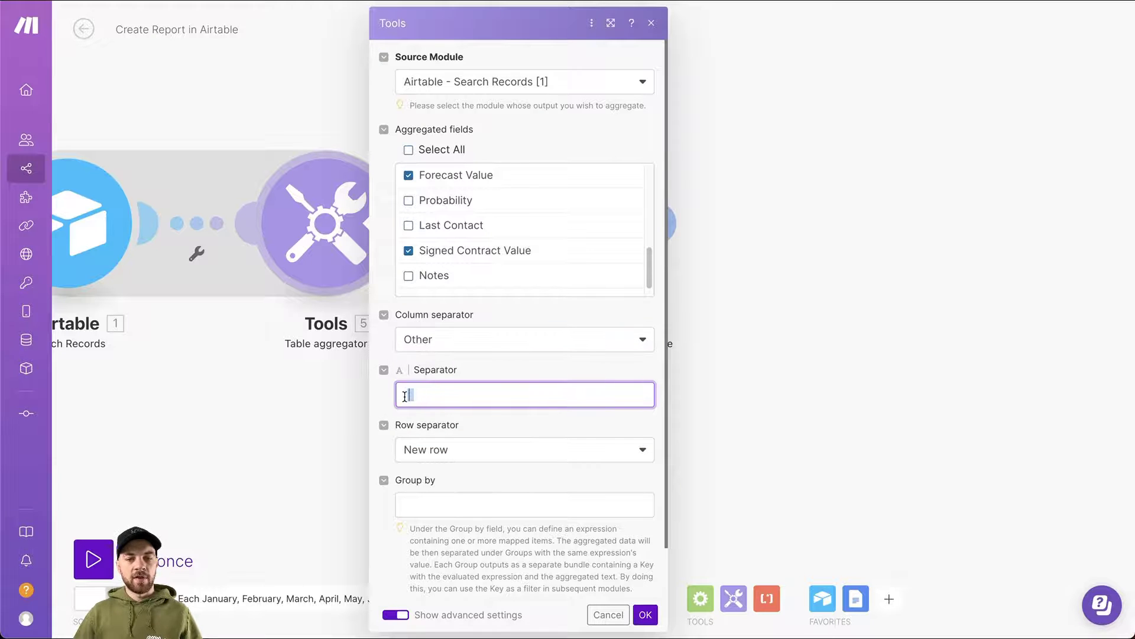
pyautogui.write('||')
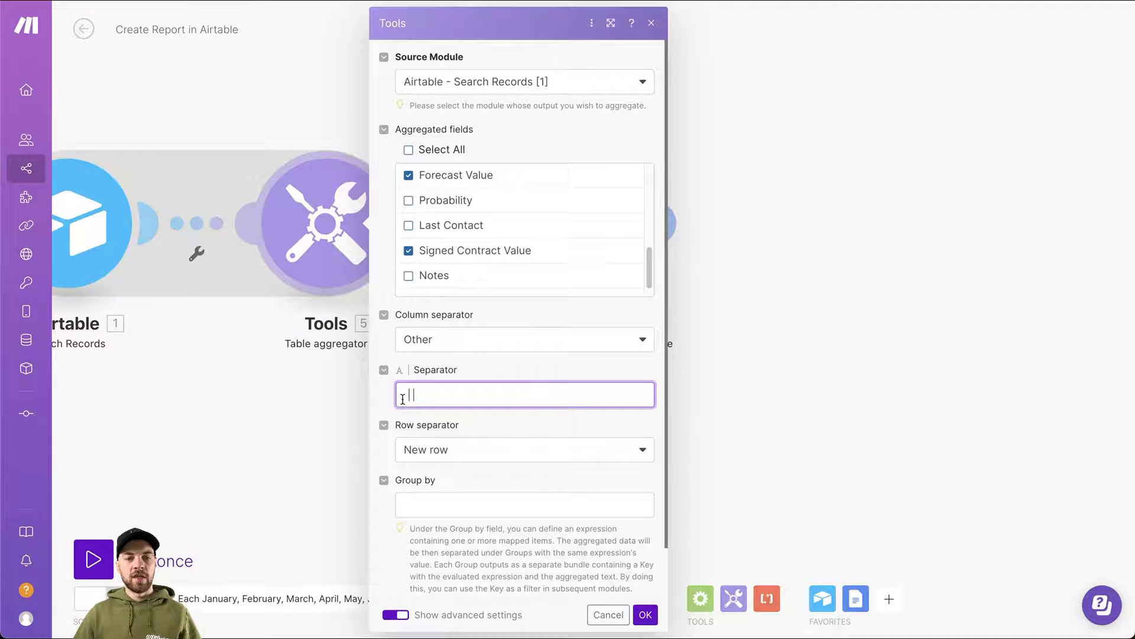
pyautogui.click(440, 427)
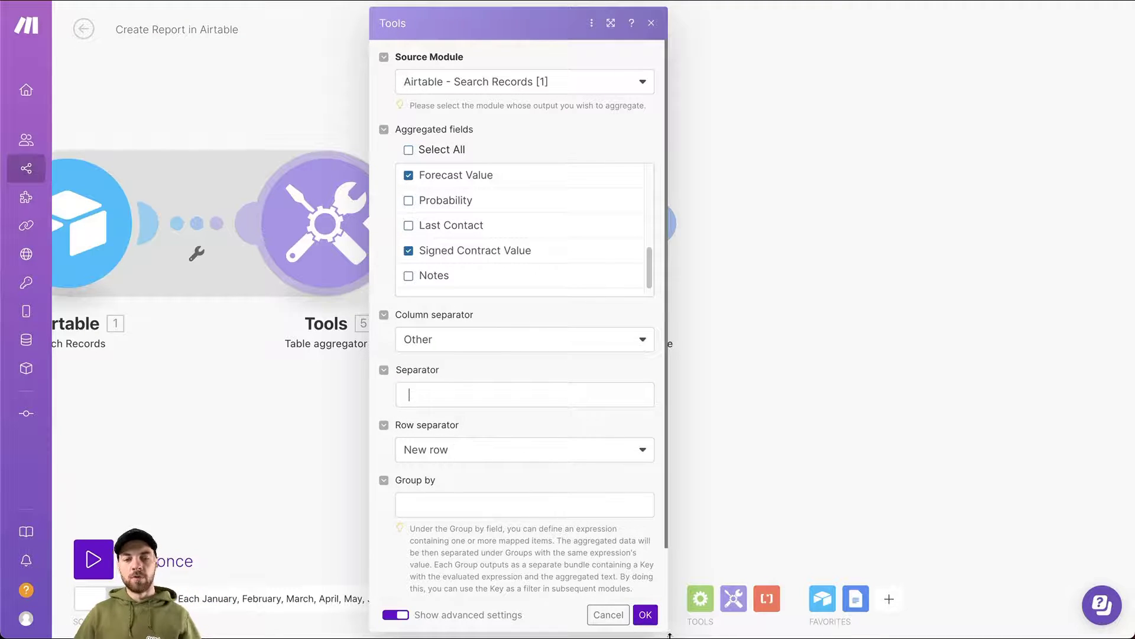
pyautogui.click(645, 614)
pyautogui.click(584, 223)
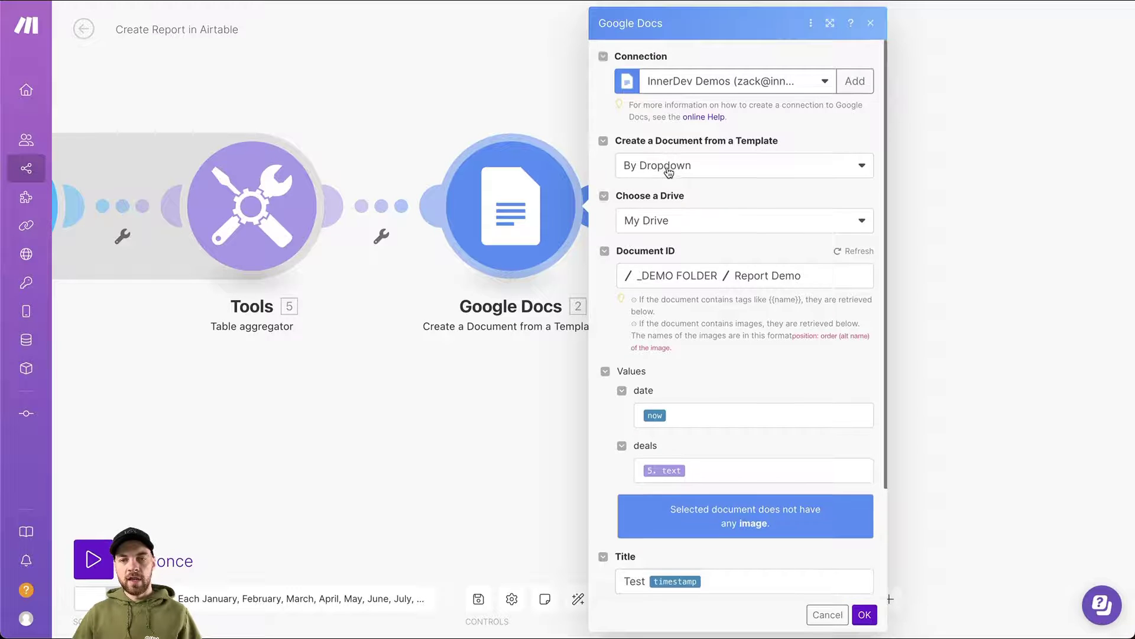
# Verify date maps to now and deals to the aggregator's text, then save the Google Docs module
pyautogui.scroll(-1, 749, 259)
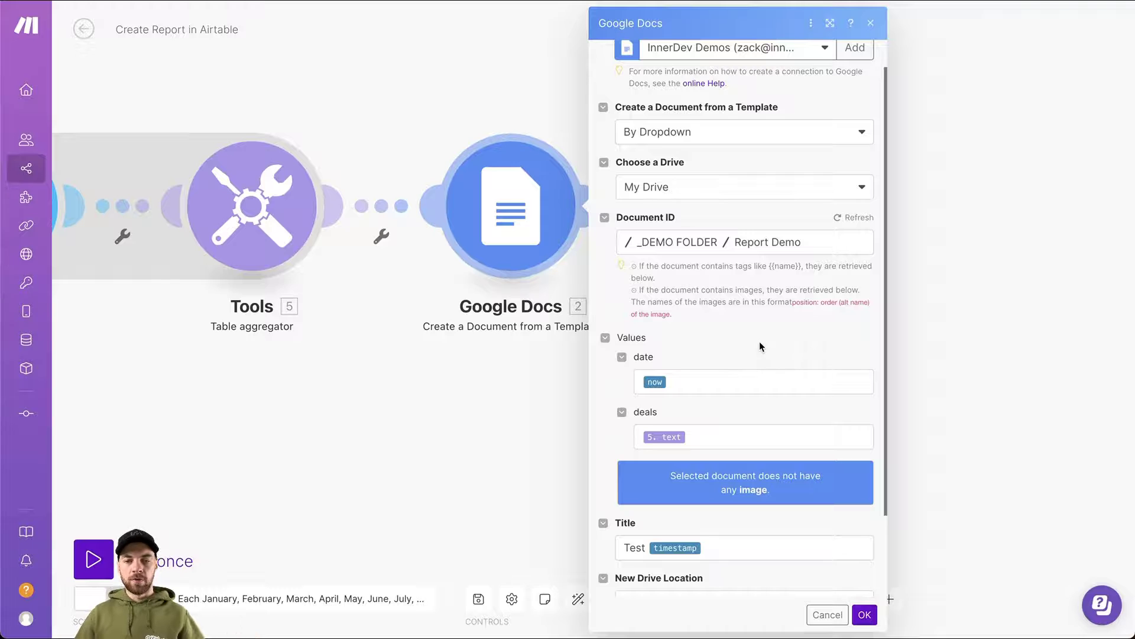
pyautogui.scroll(-3, 748, 339)
pyautogui.click(705, 280)
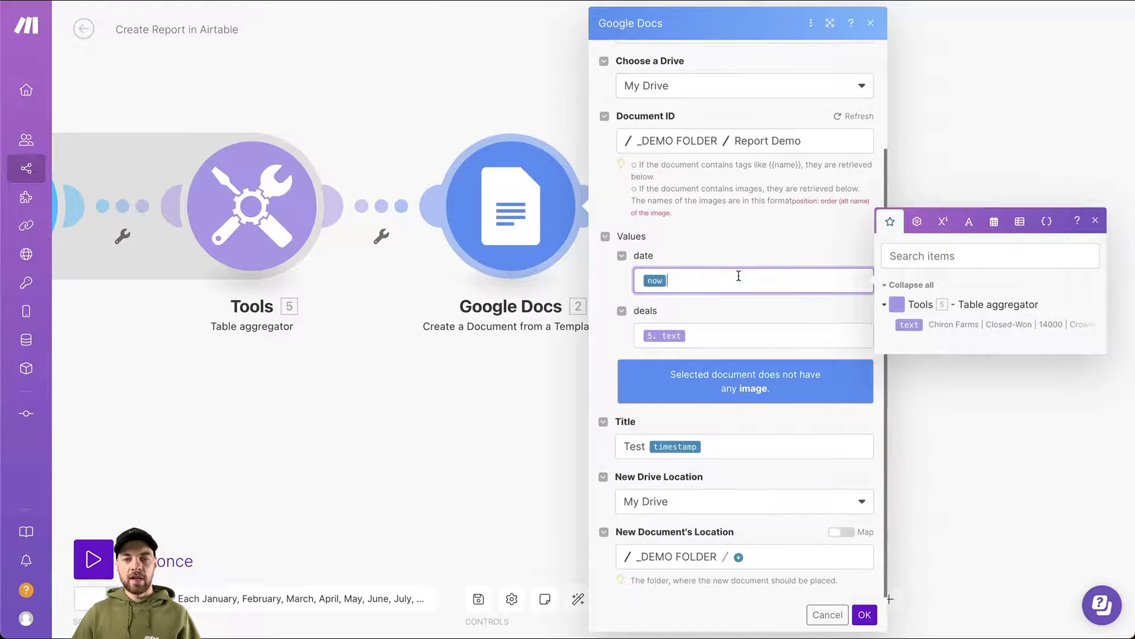
pyautogui.click(693, 333)
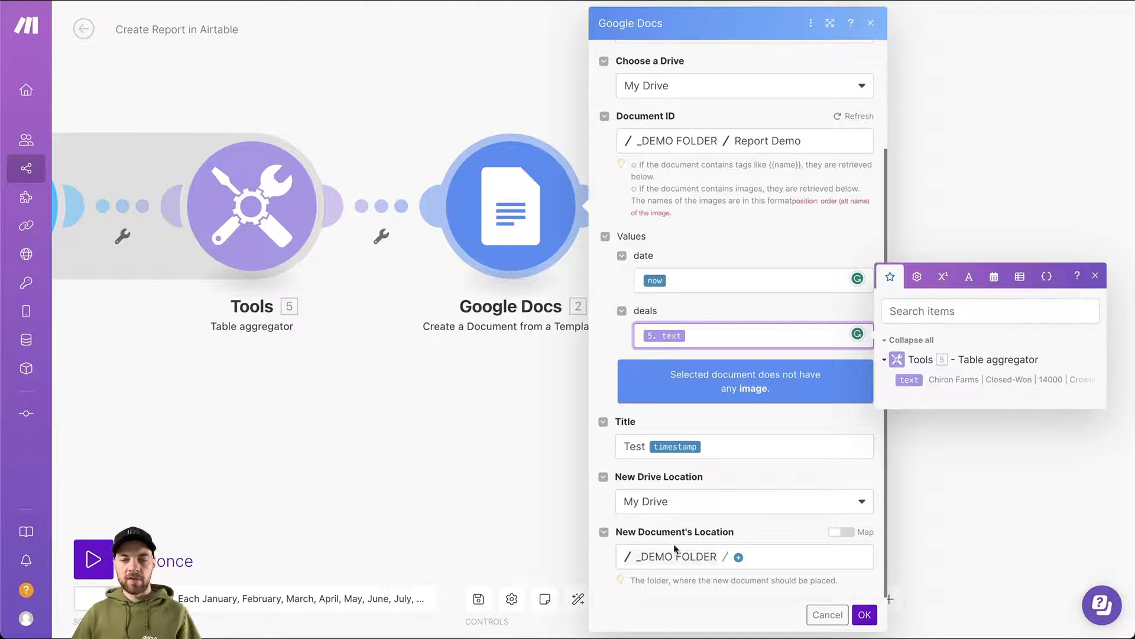
pyautogui.click(867, 616)
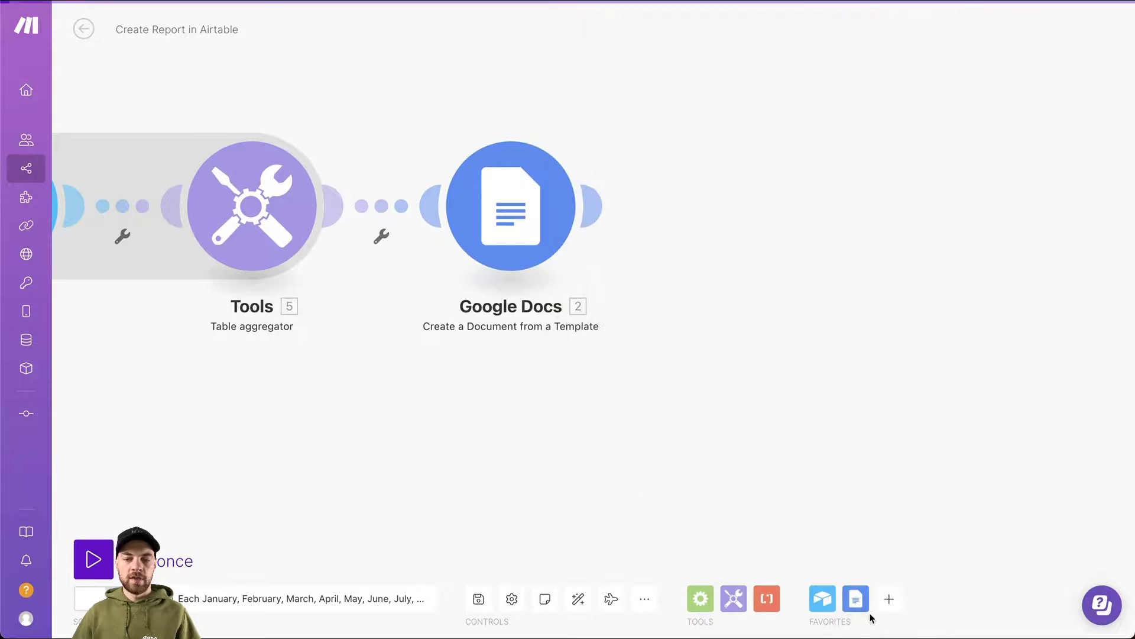
# Run the scenario once and check the generated report's Sales Report title and date line
pyautogui.click(92, 558)
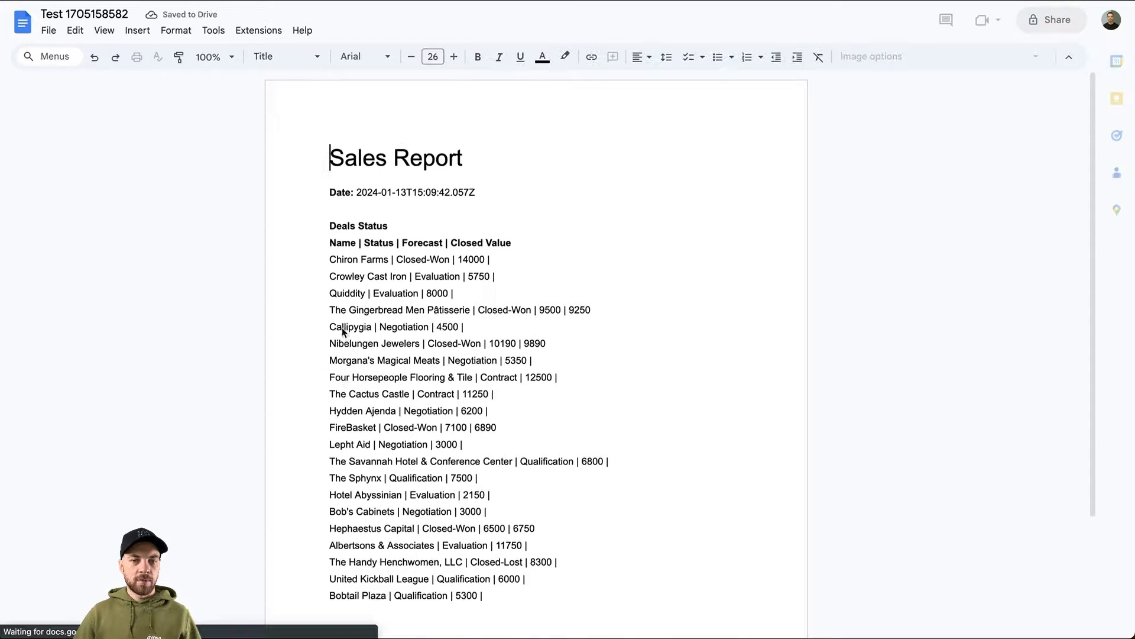
pyautogui.click(363, 186)
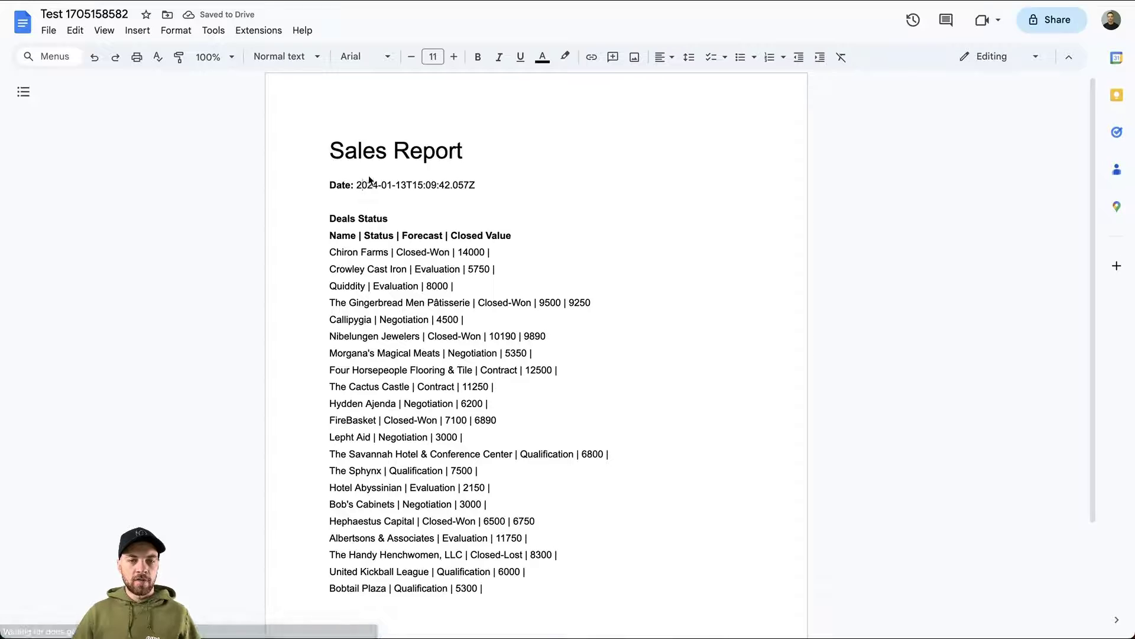
pyautogui.click(476, 185)
pyautogui.moveTo(467, 155)
pyautogui.mouseDown()
pyautogui.moveTo(354, 155)
pyautogui.moveTo(474, 154)
pyautogui.mouseUp()
pyautogui.click(515, 172)
pyautogui.click(515, 178)
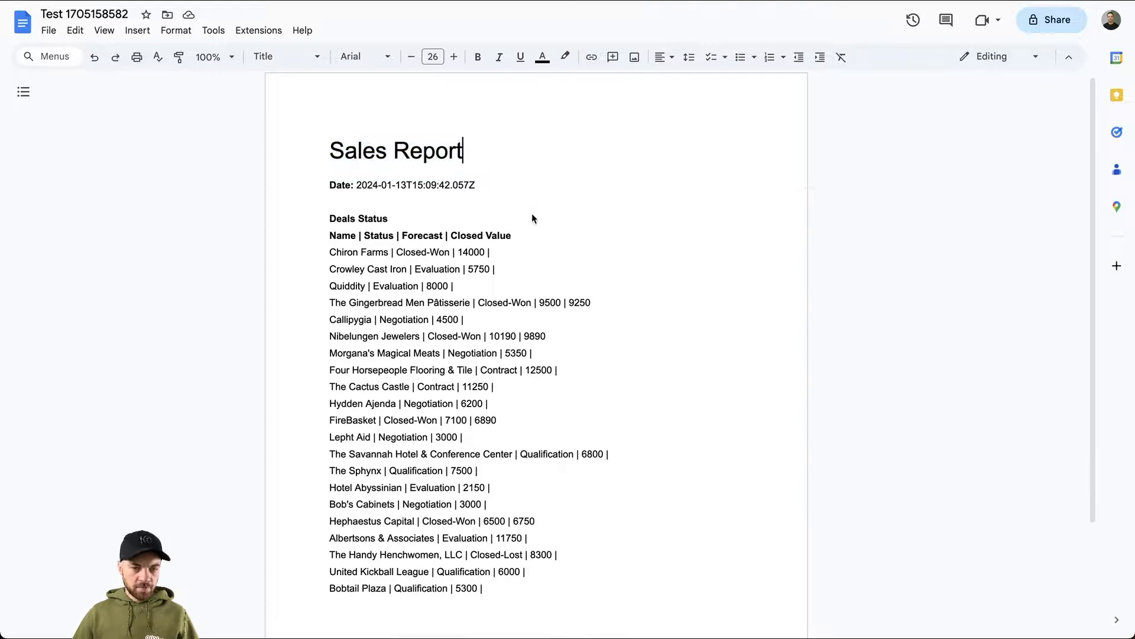
# Review the deal rows listed in the report, starting with the Chiron Farms row
pyautogui.scroll(-1, 531, 213)
pyautogui.moveTo(494, 543); pyautogui.dragTo(319, 207)
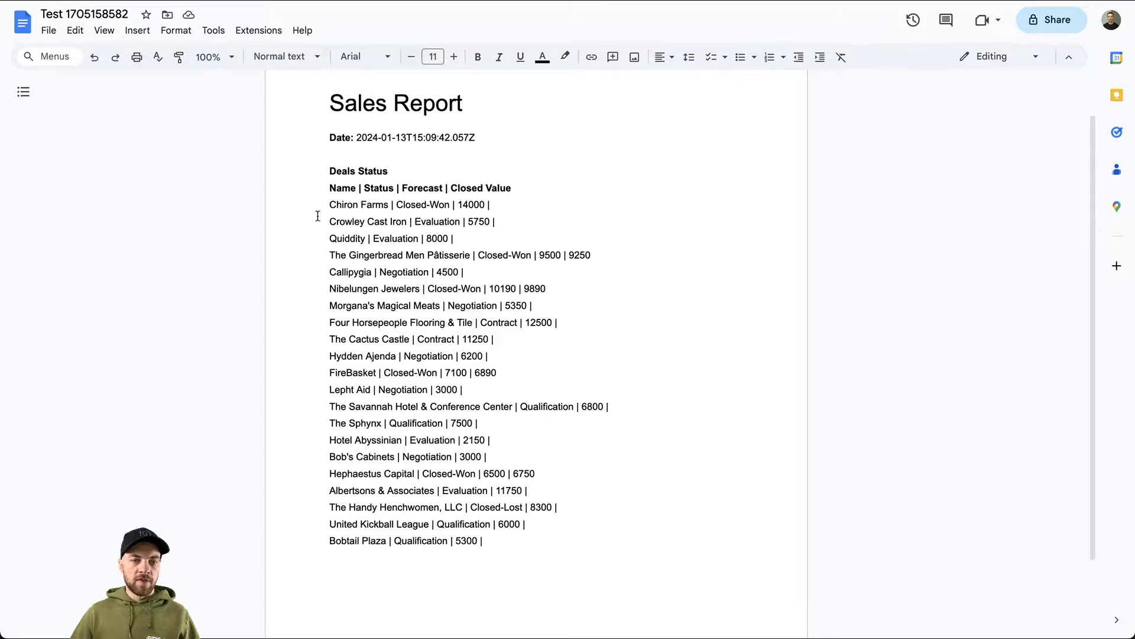
pyautogui.moveTo(330, 205); pyautogui.dragTo(493, 206)
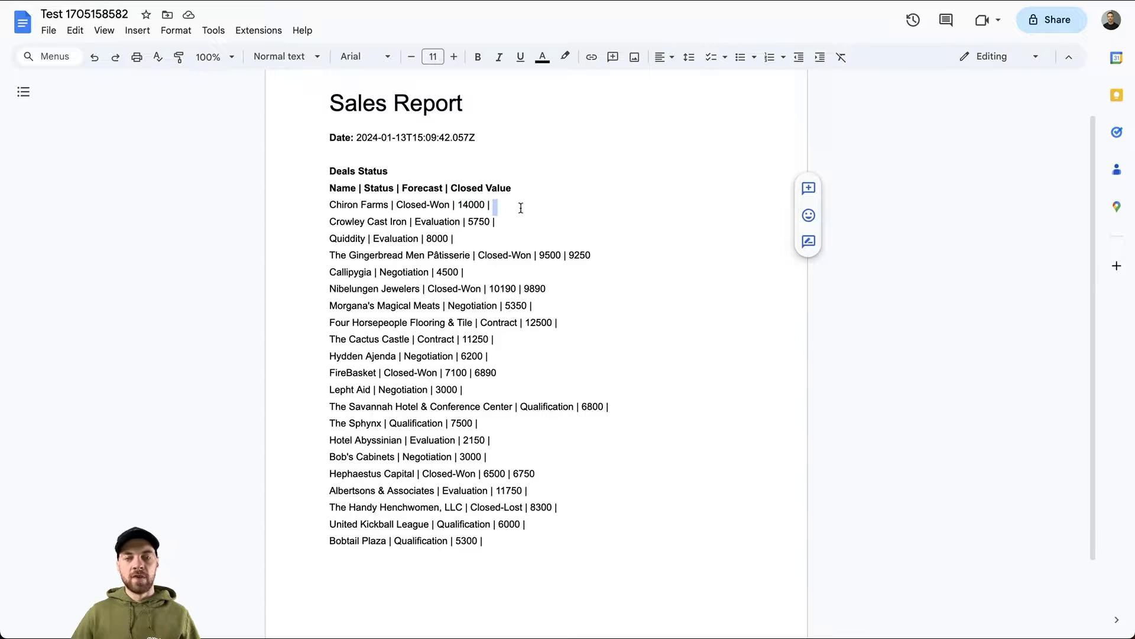
pyautogui.click(562, 220)
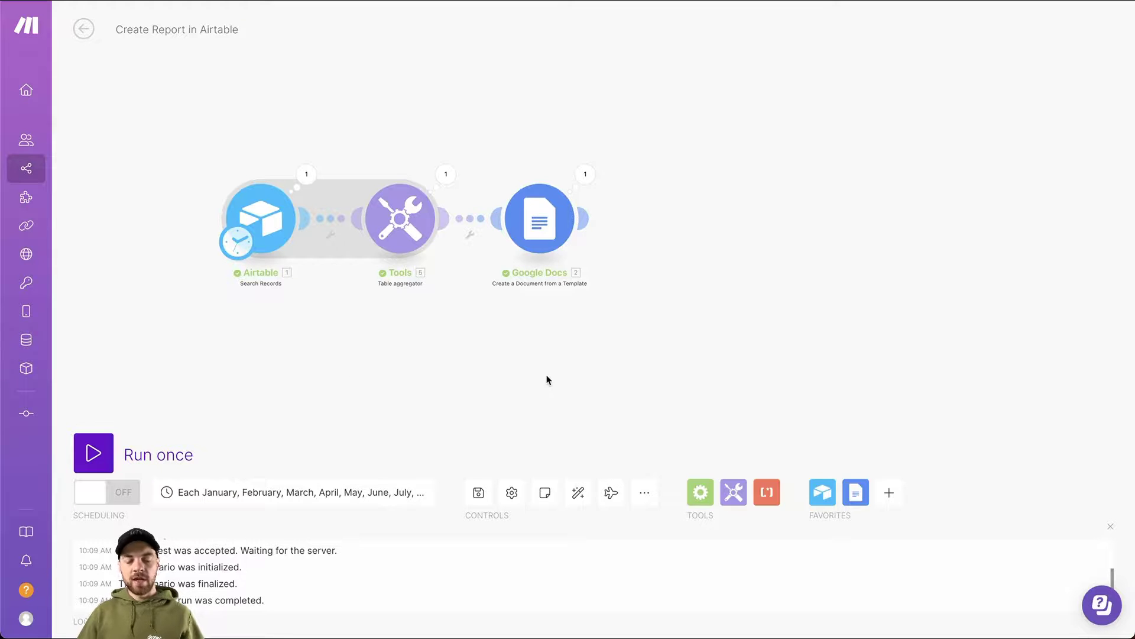
pyautogui.scroll(1, 647, 331)
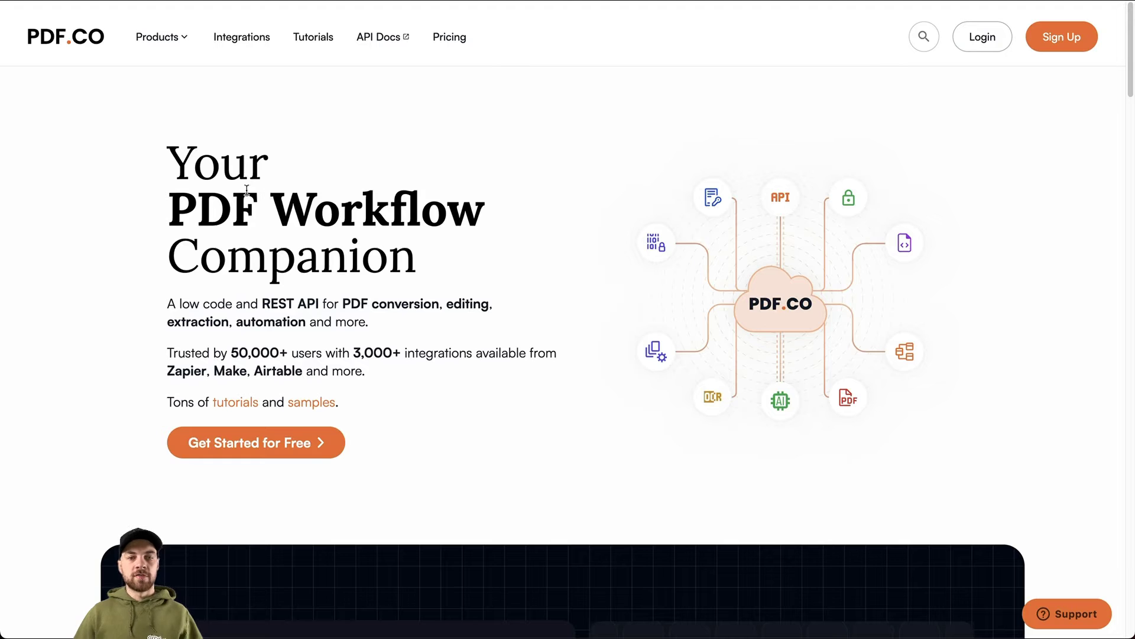
# Scroll through the pdf.co homepage, then bring up the Airtable base's extensions panel
pyautogui.scroll(-1, 322, 207)
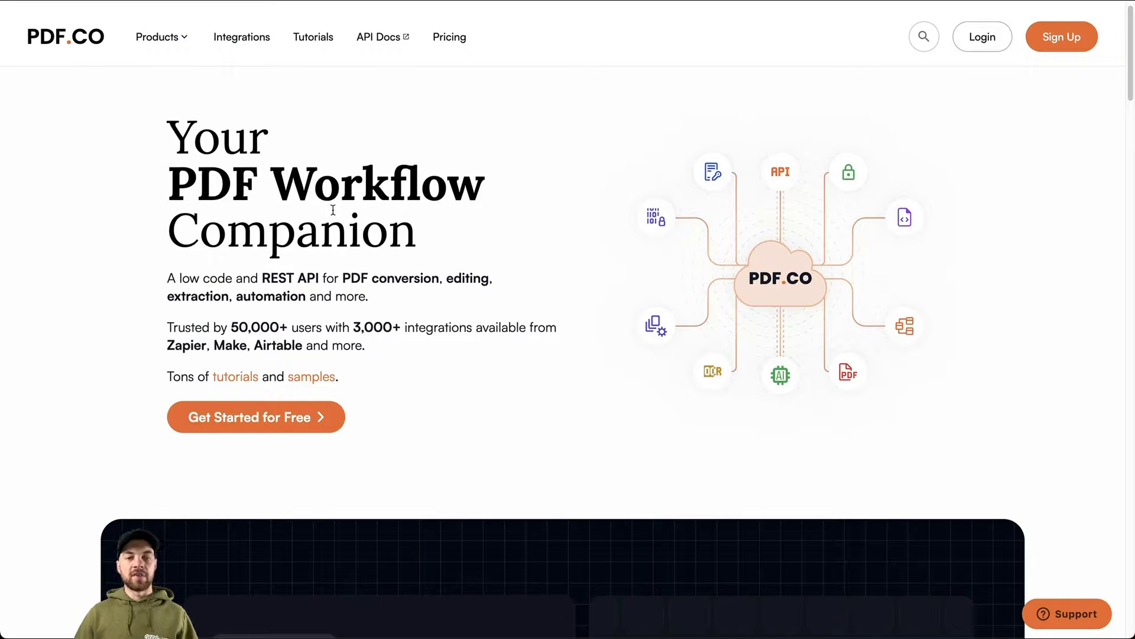
pyautogui.scroll(-1, 331, 209)
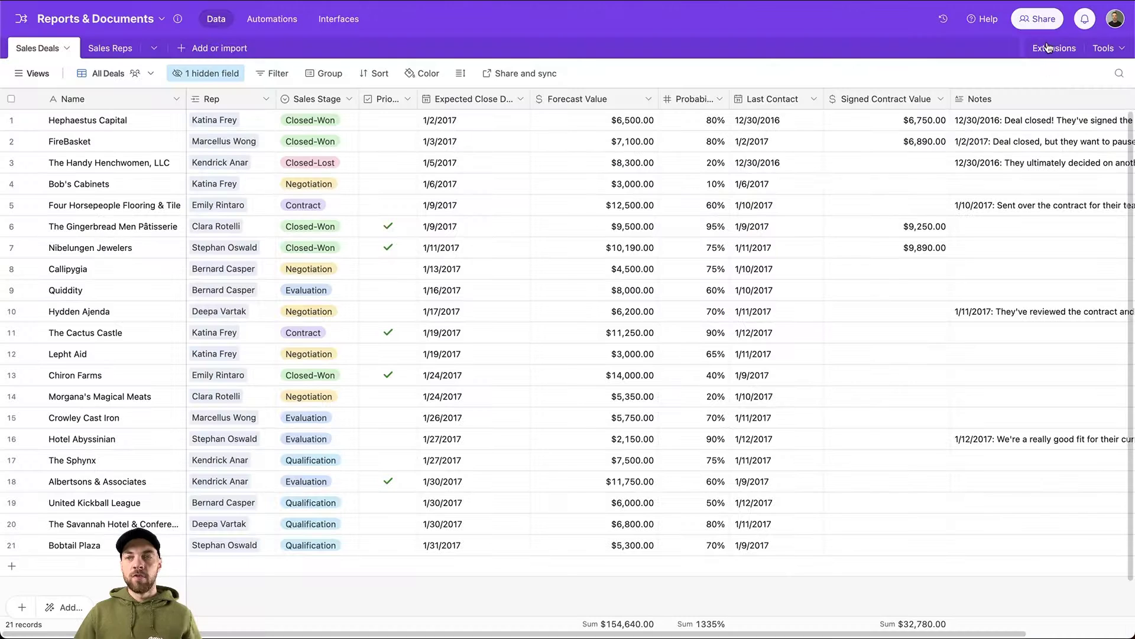
pyautogui.click(1048, 48)
# Search the Airtable extensions marketplace for pdf.co, review the results, then close it
pyautogui.click(1064, 73)
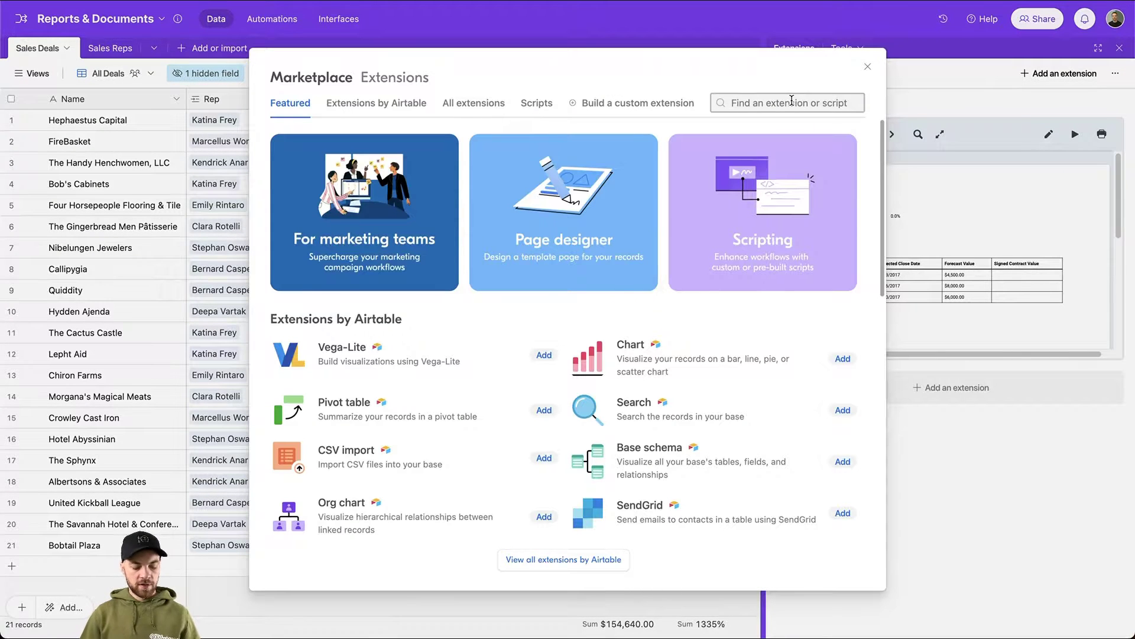
pyautogui.write('pdf.co')
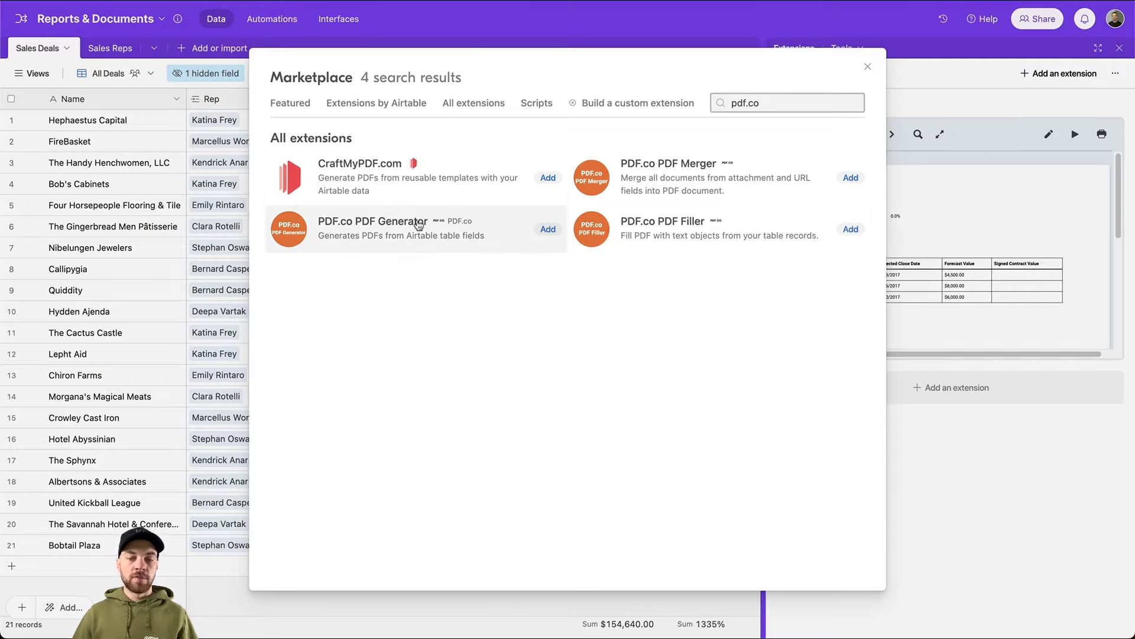
pyautogui.click(867, 67)
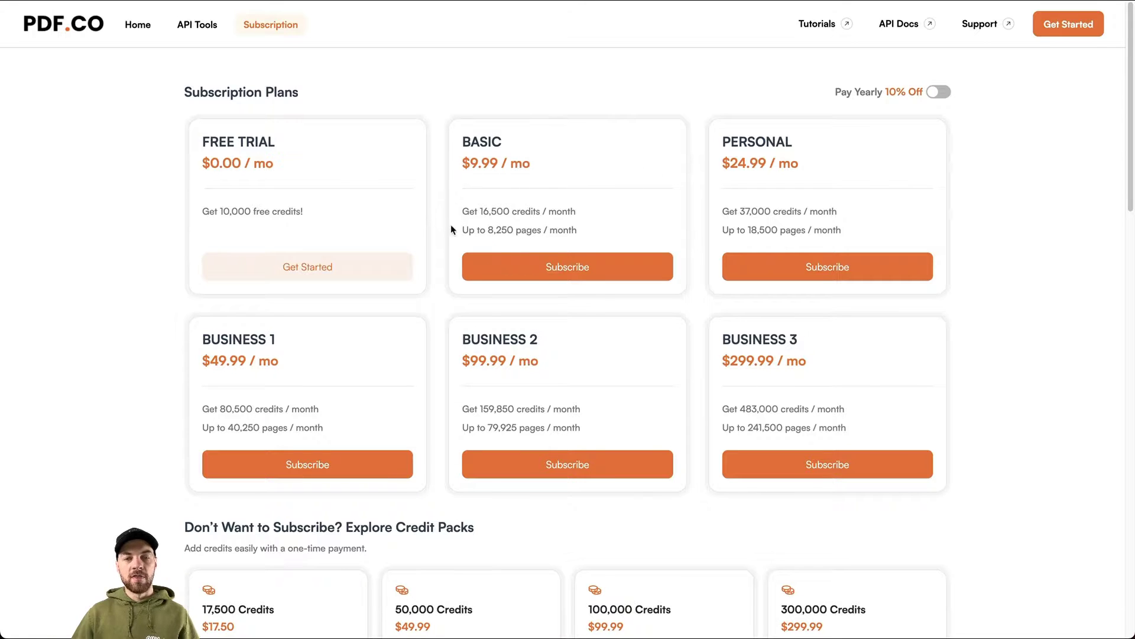
# Review PDF.co's subscription plans, credit packs and Plan Comparison table, then bring up Documint's pricing page
pyautogui.scroll(-1, 471, 196)
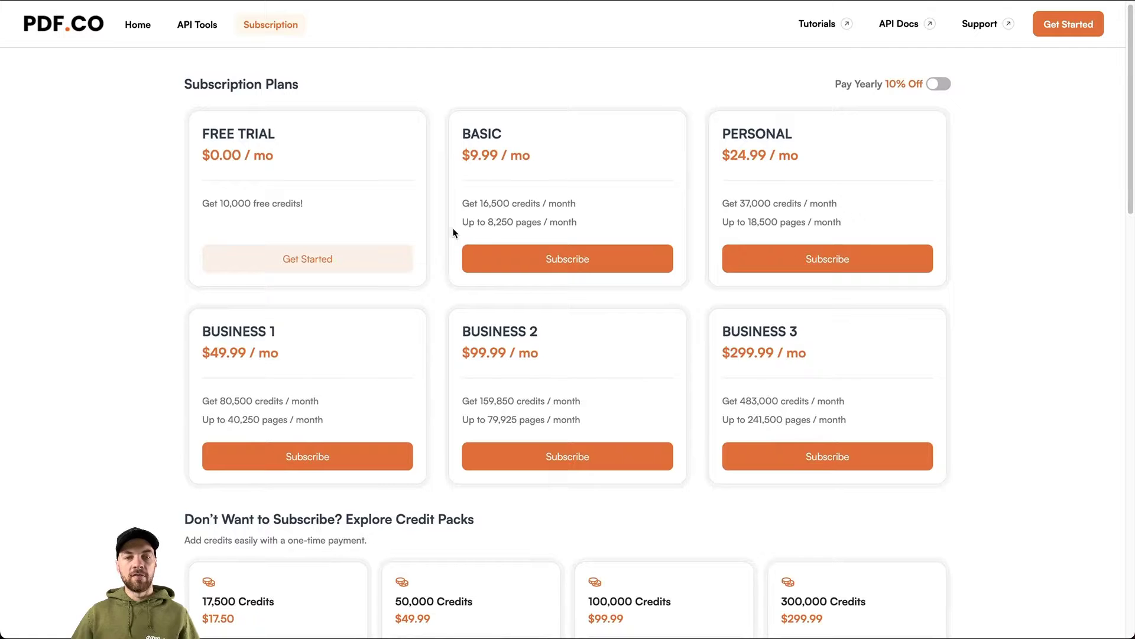
pyautogui.scroll(-2, 568, 220)
pyautogui.scroll(-3, 915, 302)
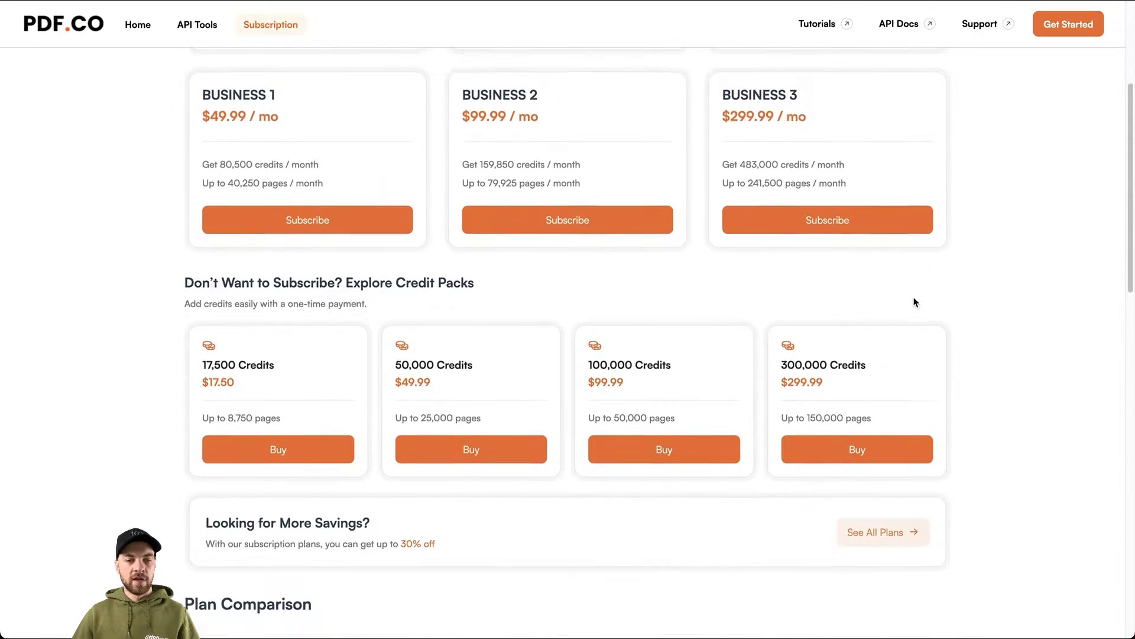
pyautogui.scroll(-4, 416, 300)
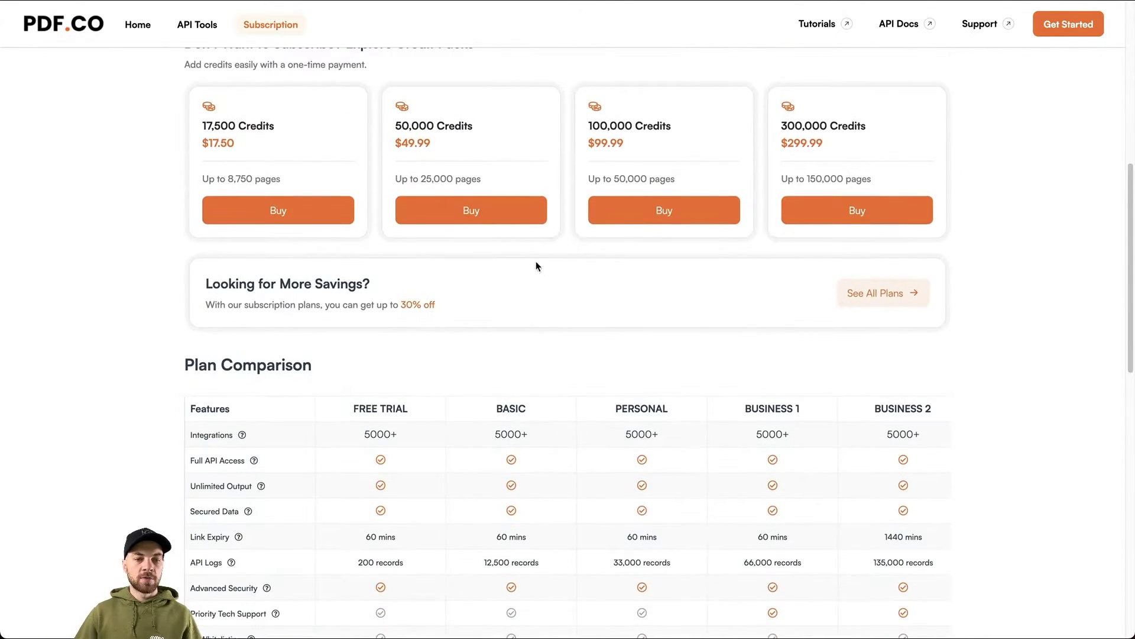
pyautogui.scroll(6, 628, 219)
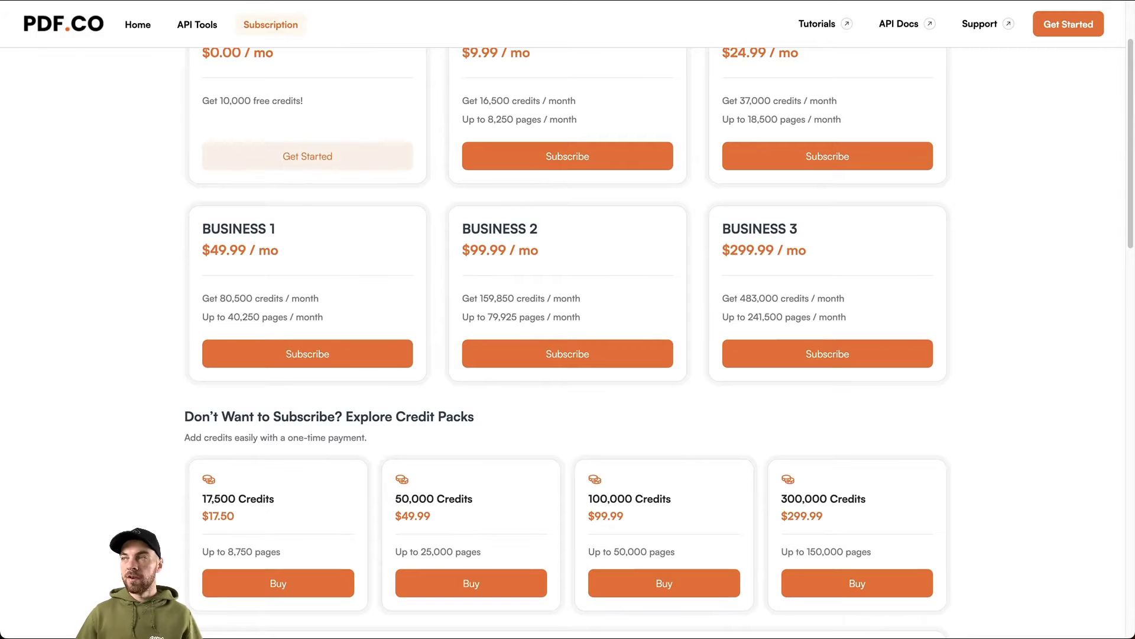
pyautogui.moveTo(1123, 56); pyautogui.dragTo(526, 43)
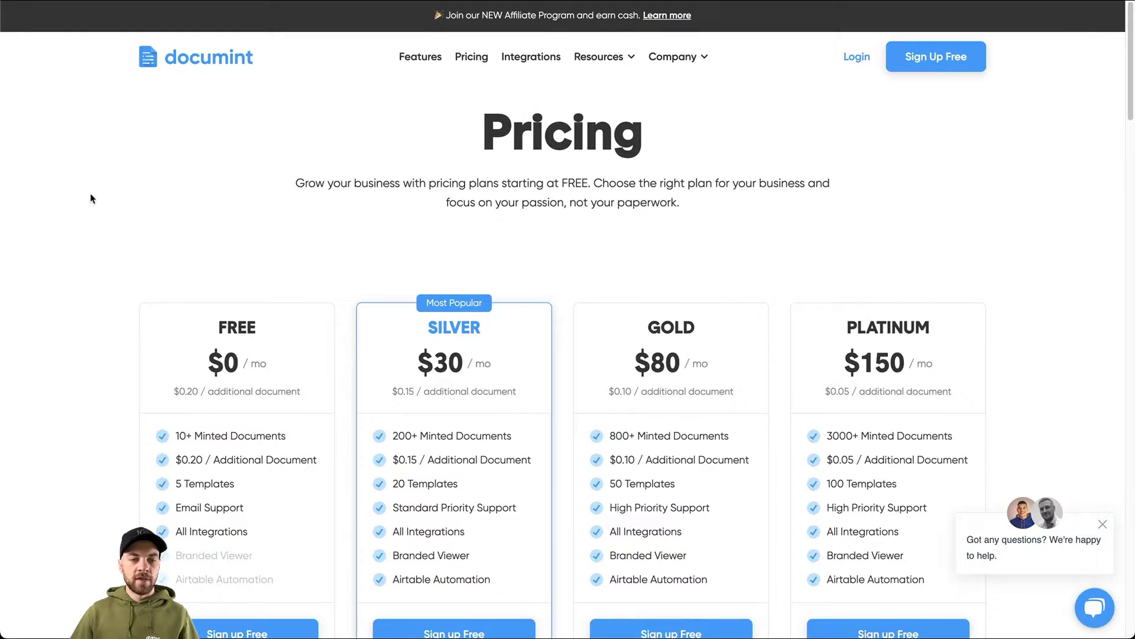
# On Documint's plan cards, highlight the Gold plan's 800+ Minted Documents and $80 monthly price
pyautogui.scroll(-3, 209, 225)
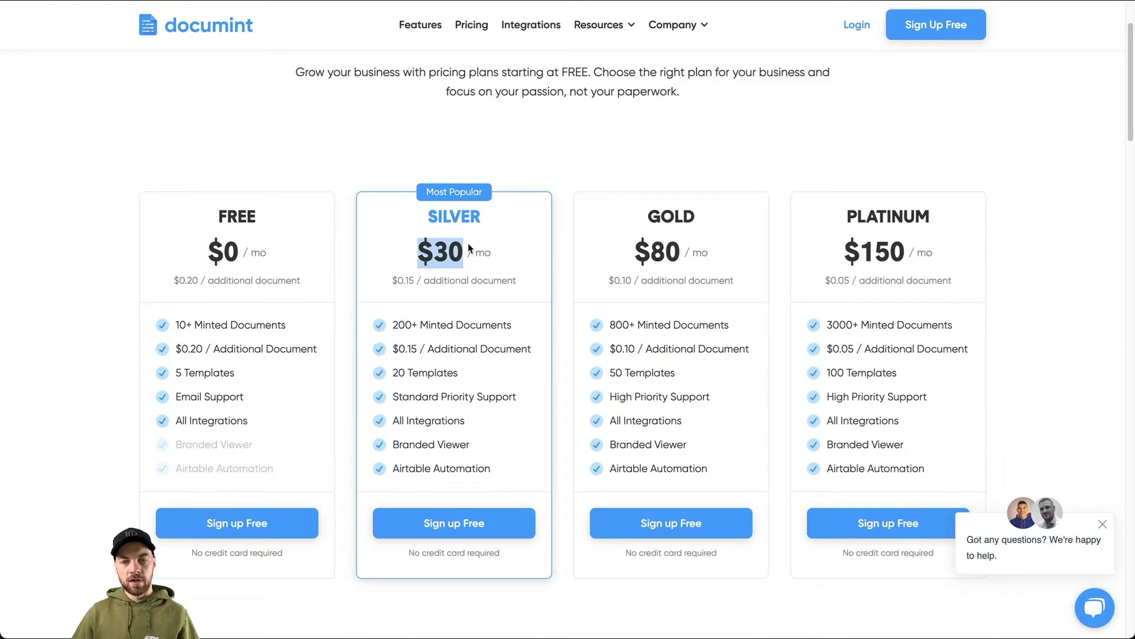
pyautogui.click(519, 247)
pyautogui.moveTo(609, 325); pyautogui.dragTo(750, 320)
pyautogui.click(752, 318)
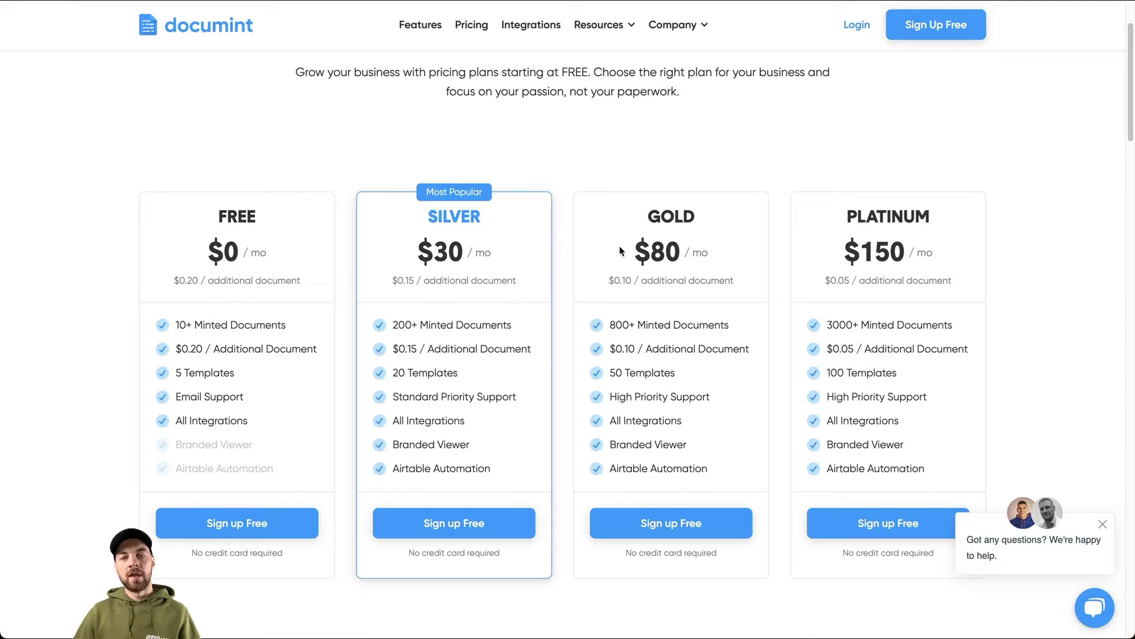
pyautogui.moveTo(621, 255); pyautogui.dragTo(704, 254)
pyautogui.click(623, 165)
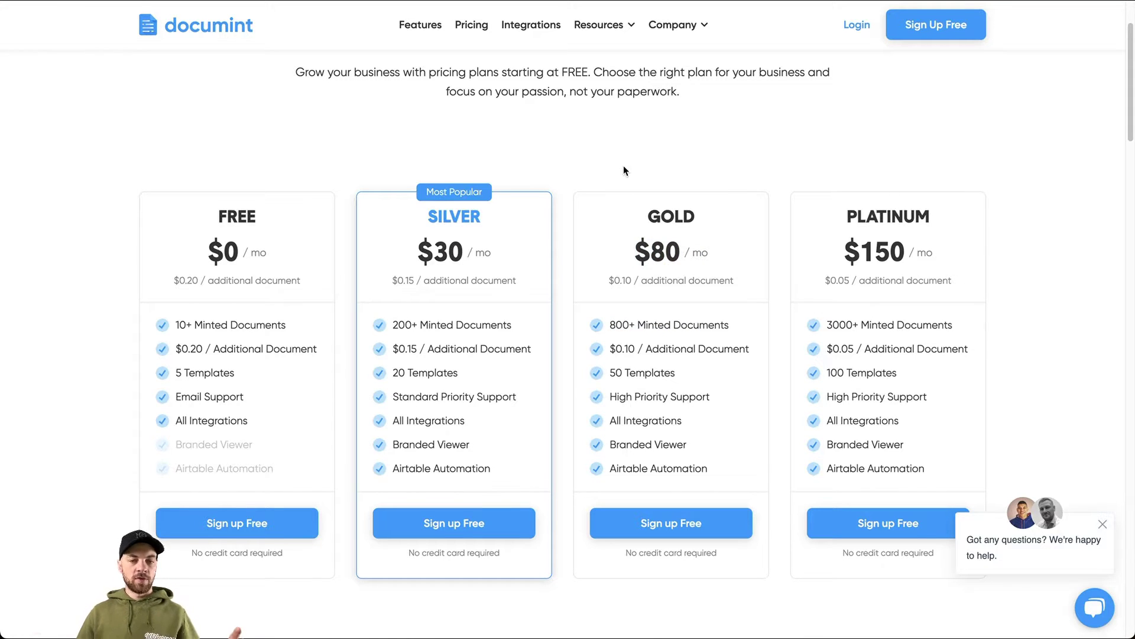